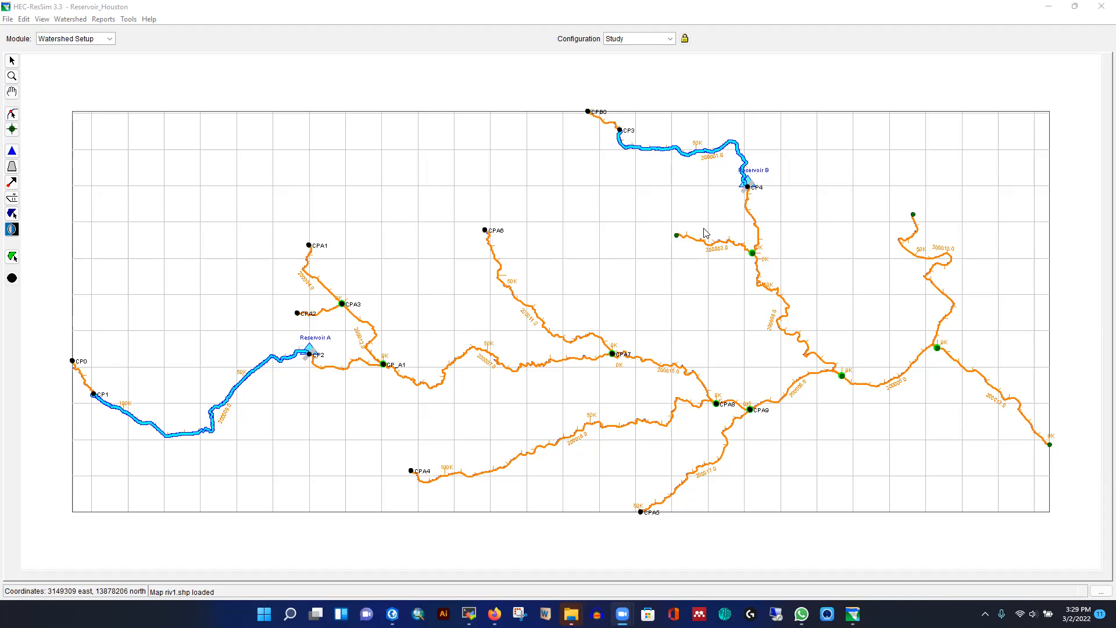
Add a computation point named CPB1 at the upstream end of stream 200003.0
left_click(10, 279)
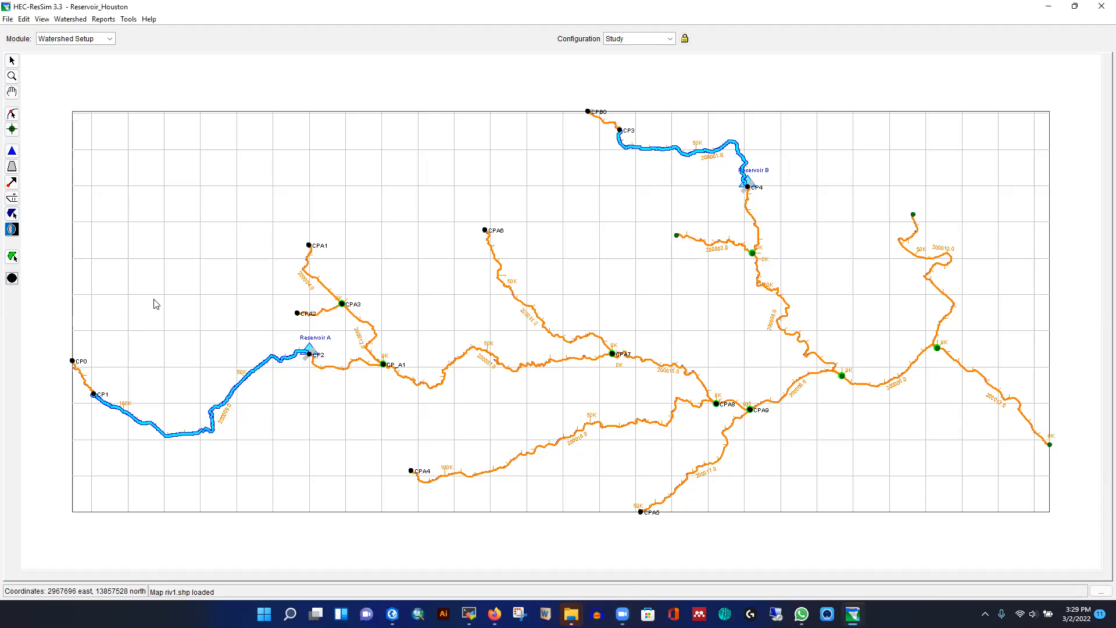
left_click(677, 236)
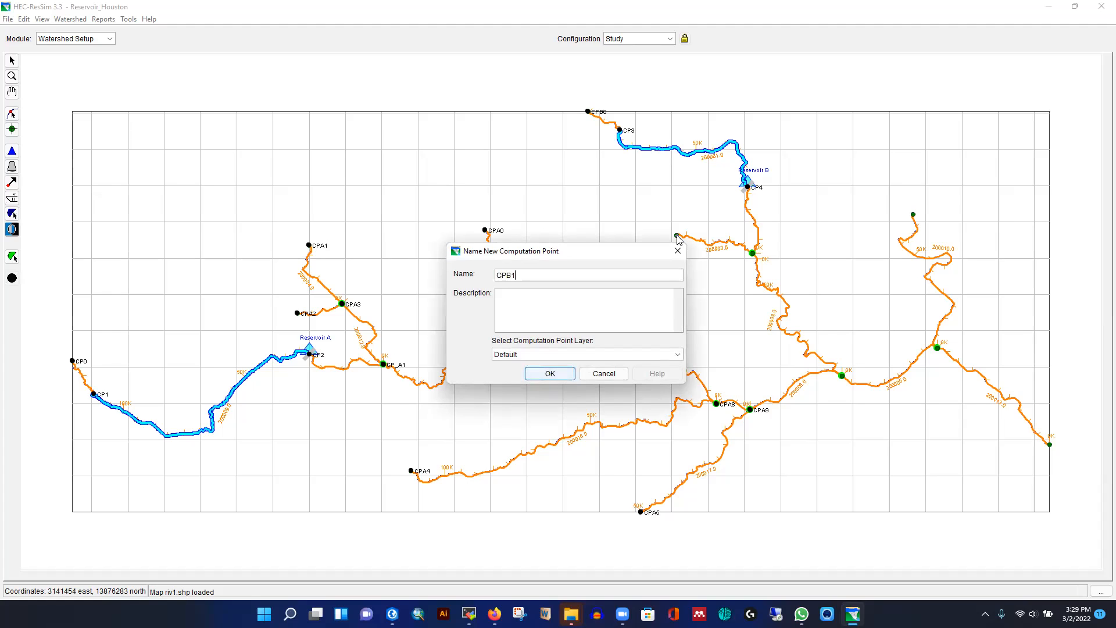
left_click(549, 374)
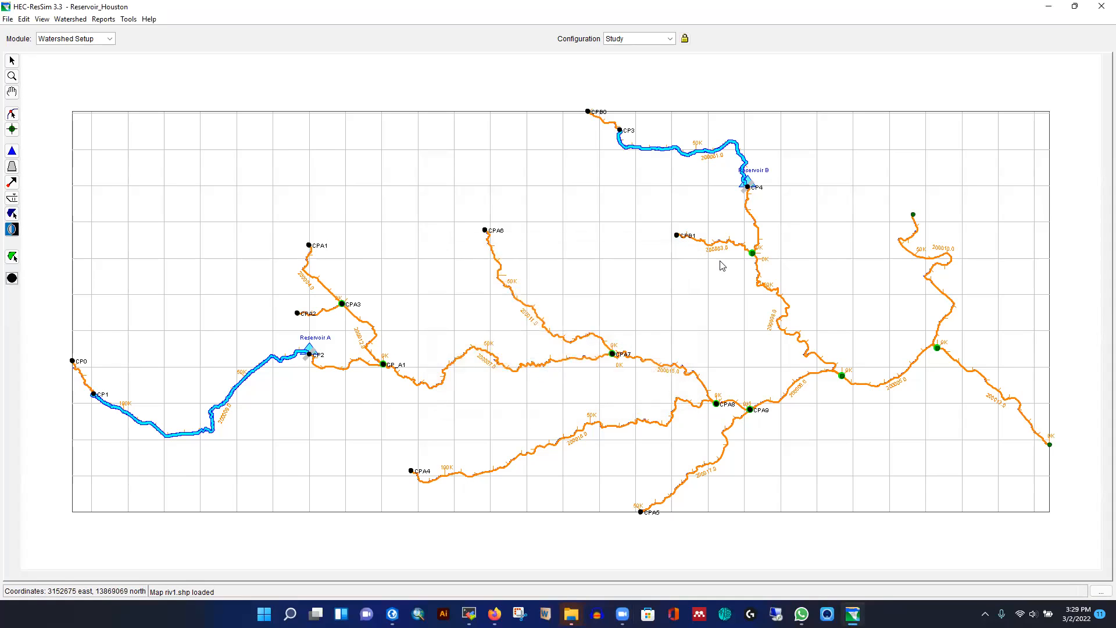
Add computation point CPB2 where stream 200003.0 meets the river below CP4, placed at the stream junction
left_click(753, 255)
type("CPB2")
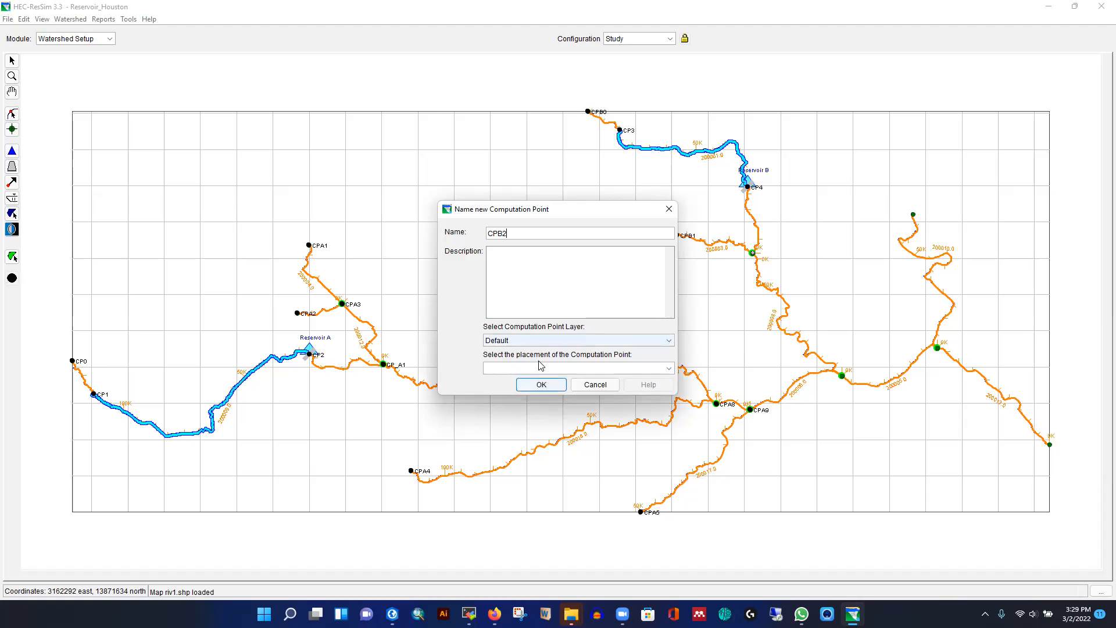
left_click(582, 368)
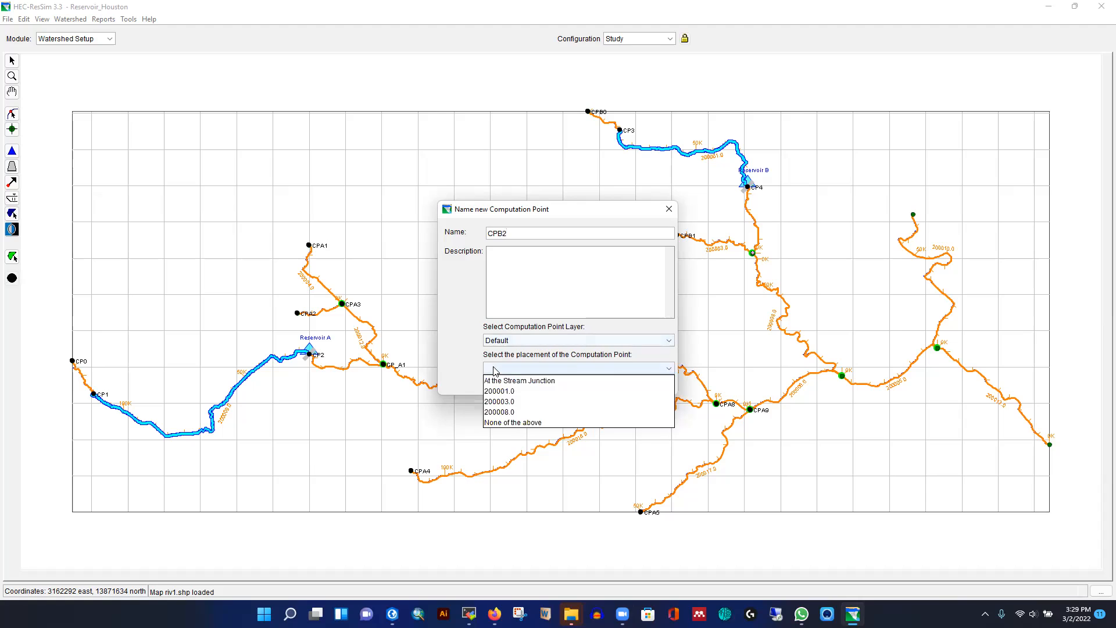
left_click(504, 380)
left_click(537, 384)
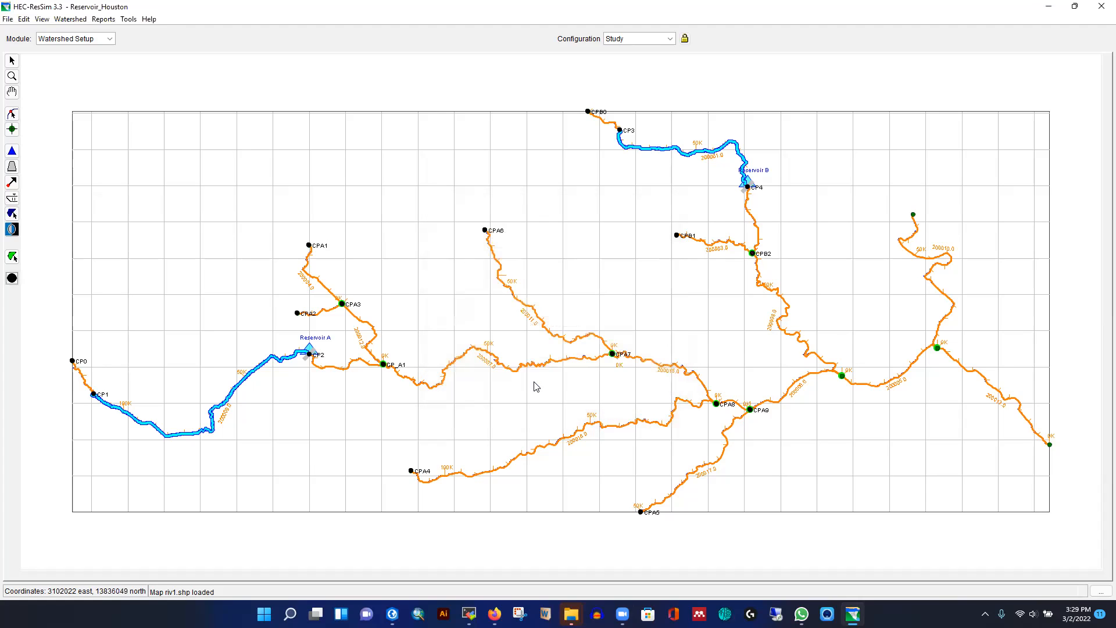
Add computation point CPB3 at the stream junction east of CPA9, and CPB4 at the upstream end of the easternmost tributary
left_click(842, 377)
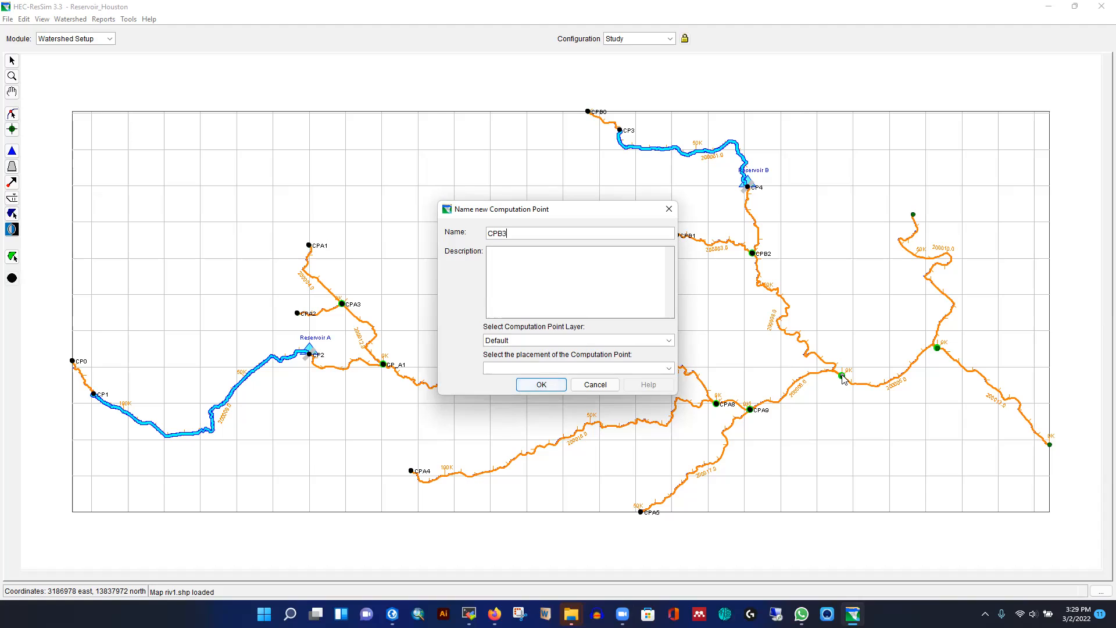
left_click(501, 368)
left_click(509, 380)
left_click(546, 392)
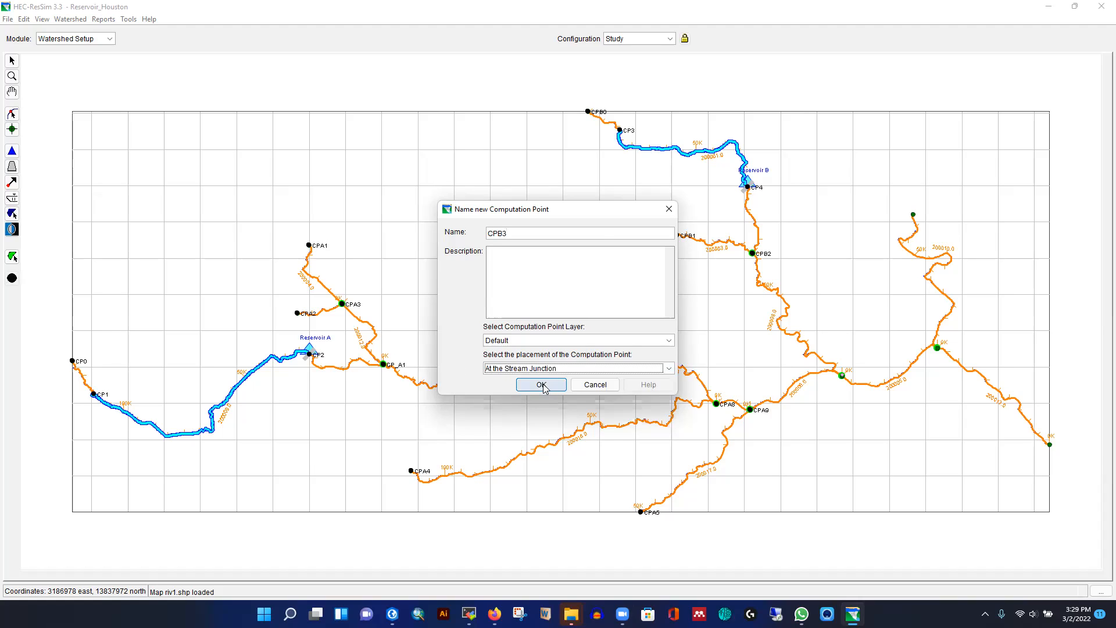
left_click(913, 215)
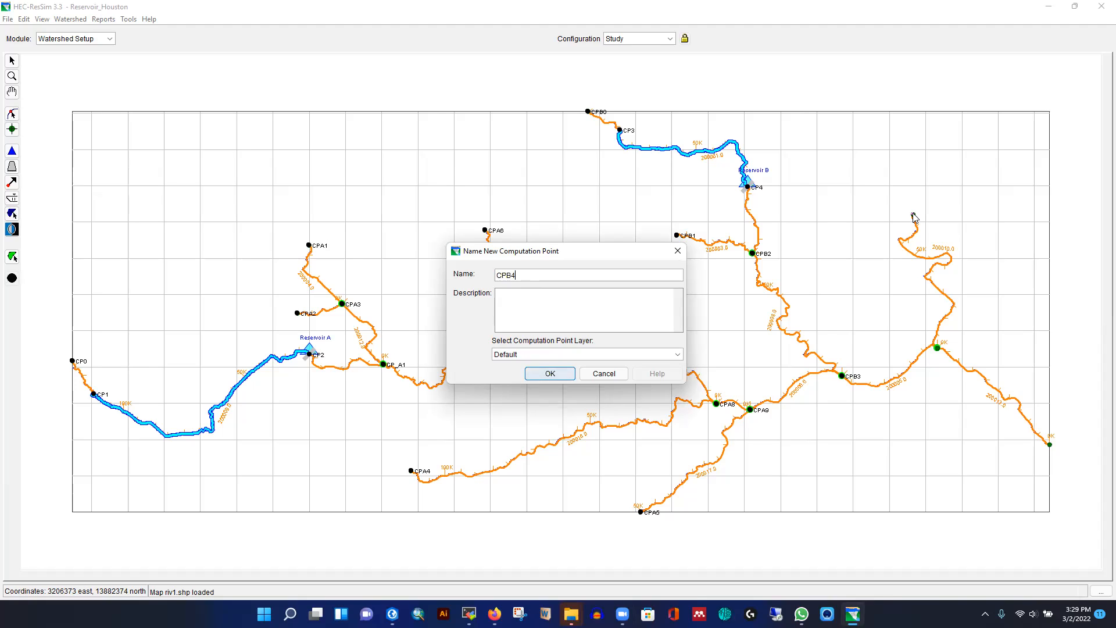
left_click(550, 374)
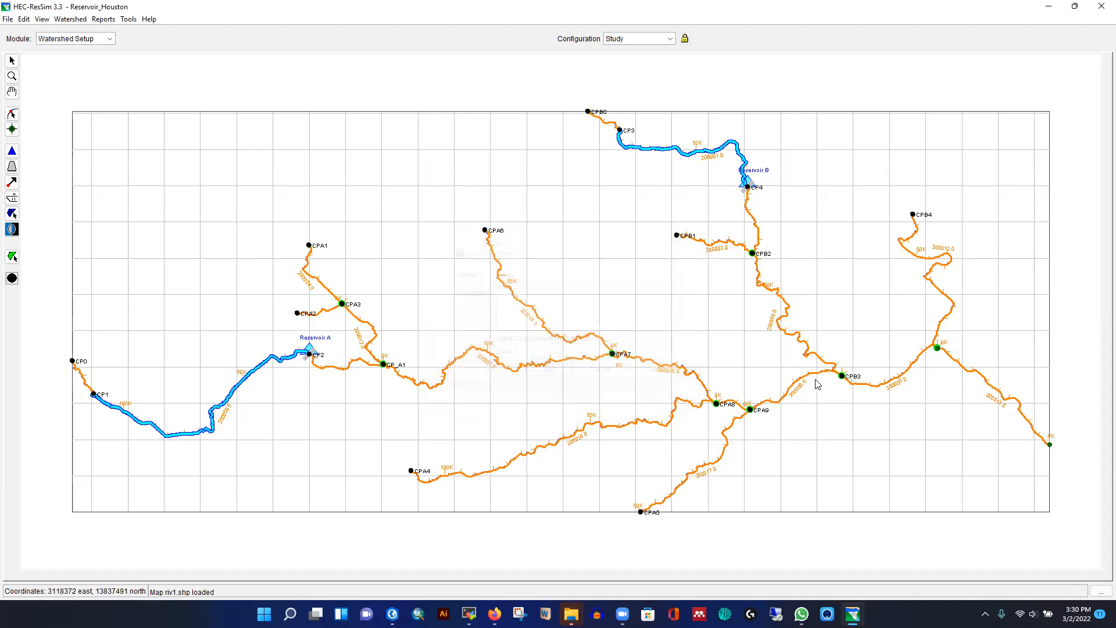
Add computation point CPB5 at the easternmost stream junction, and one named Outlet at the river's downstream end
left_click(938, 349)
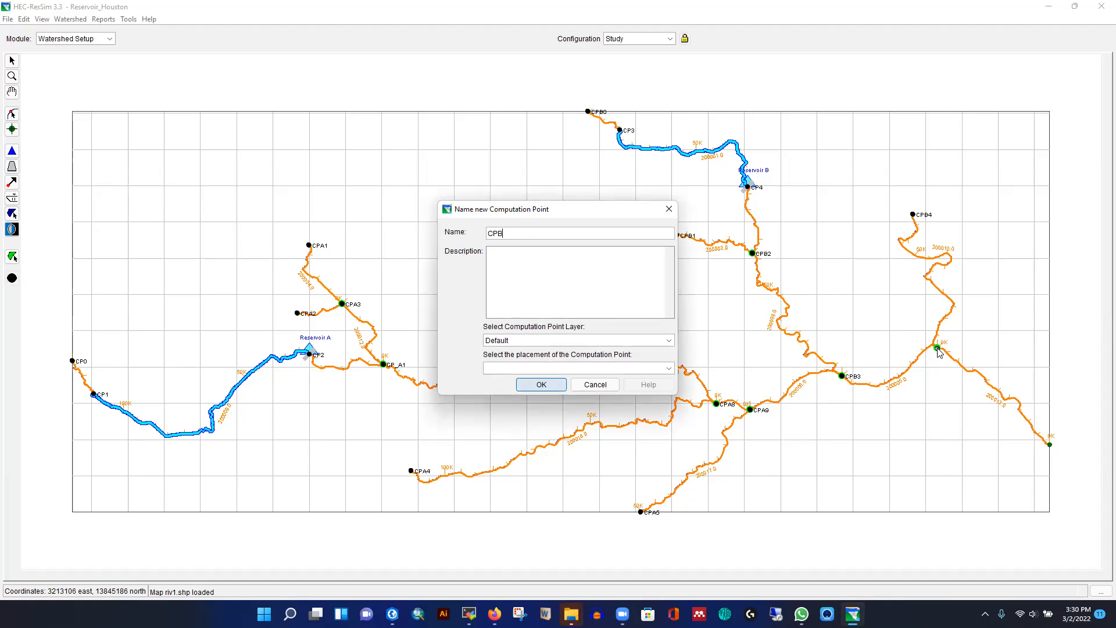
left_click(558, 368)
left_click(520, 384)
left_click(521, 384)
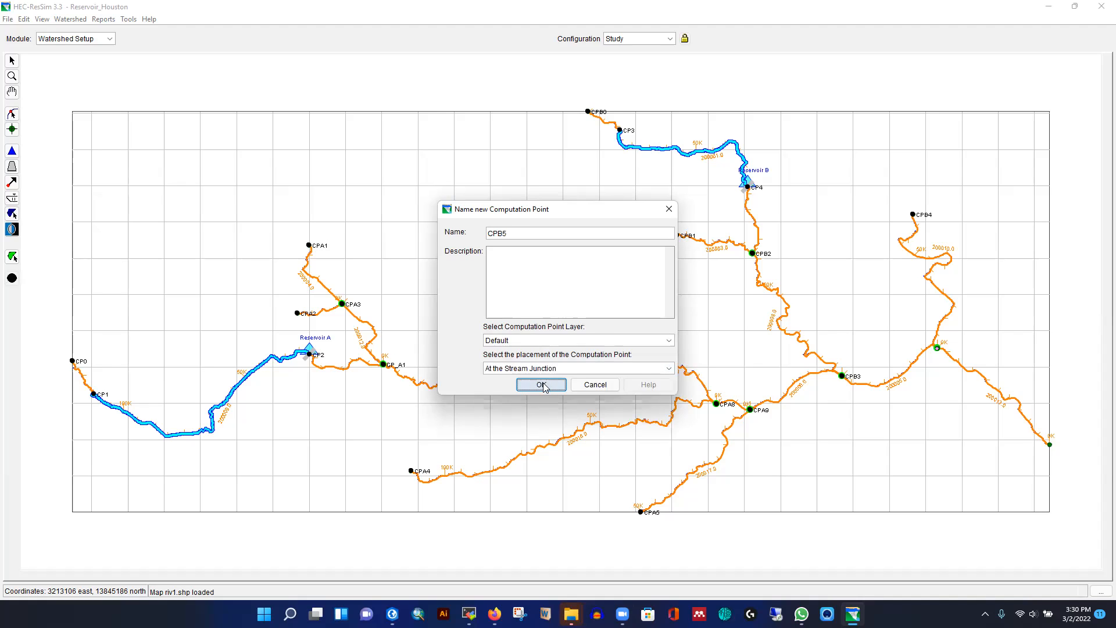
left_click(1051, 445)
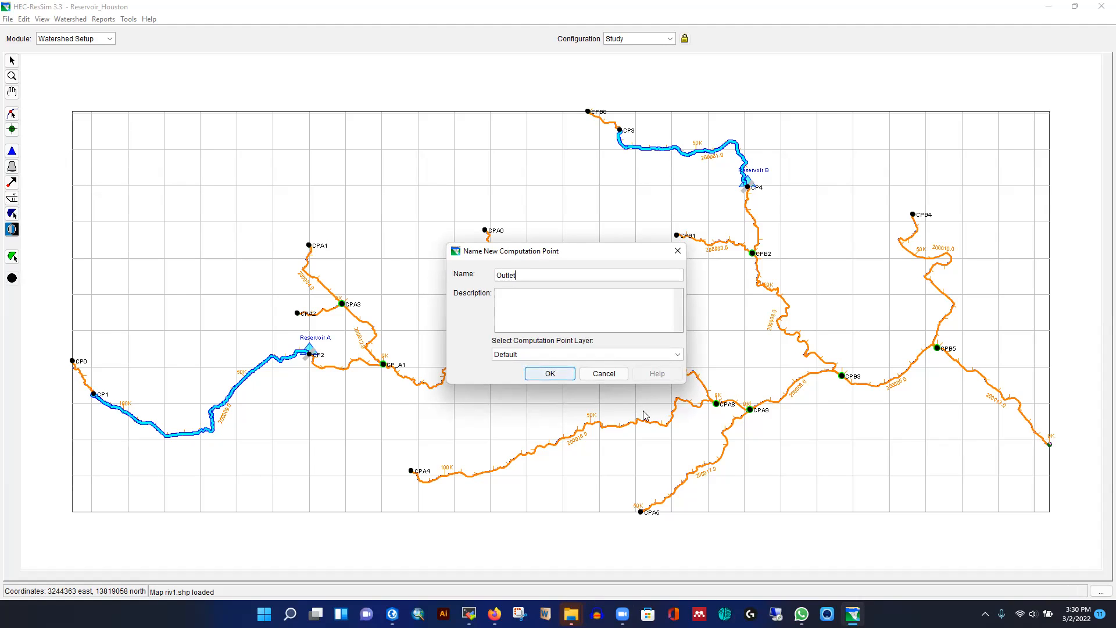
left_click(548, 377)
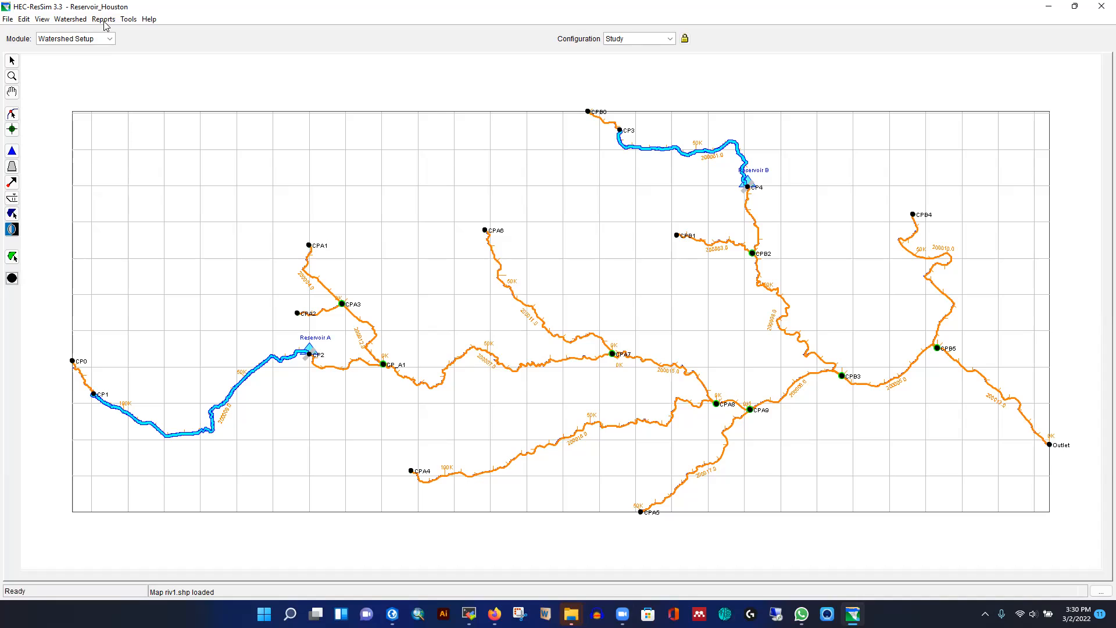
Create a new watershed configuration named Standard_Config with a 1 Hour time step
left_click(68, 20)
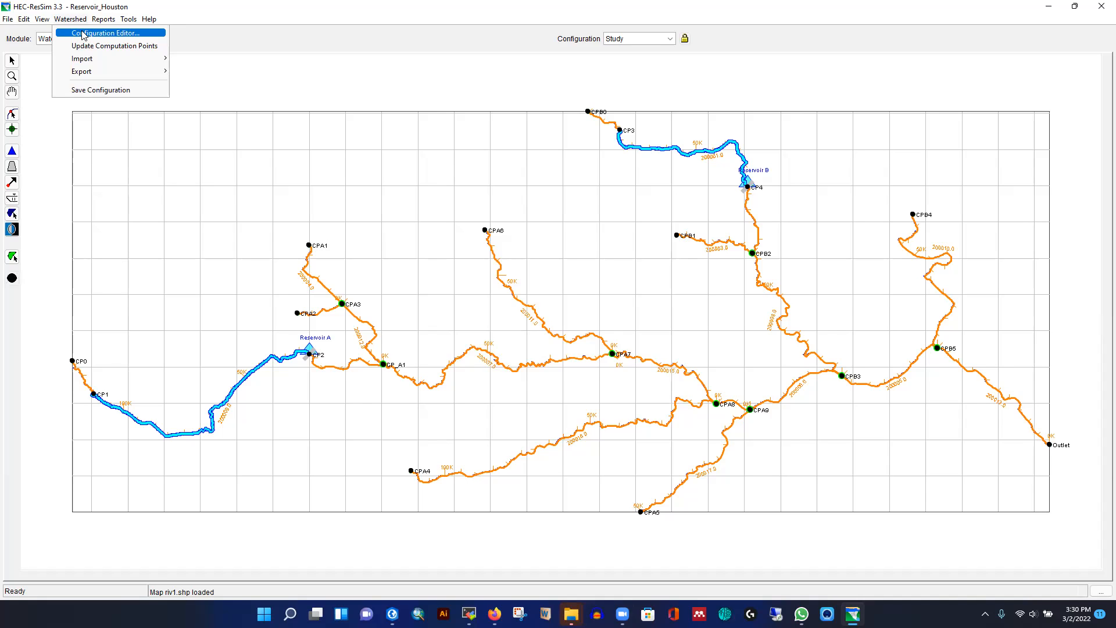
left_click(83, 33)
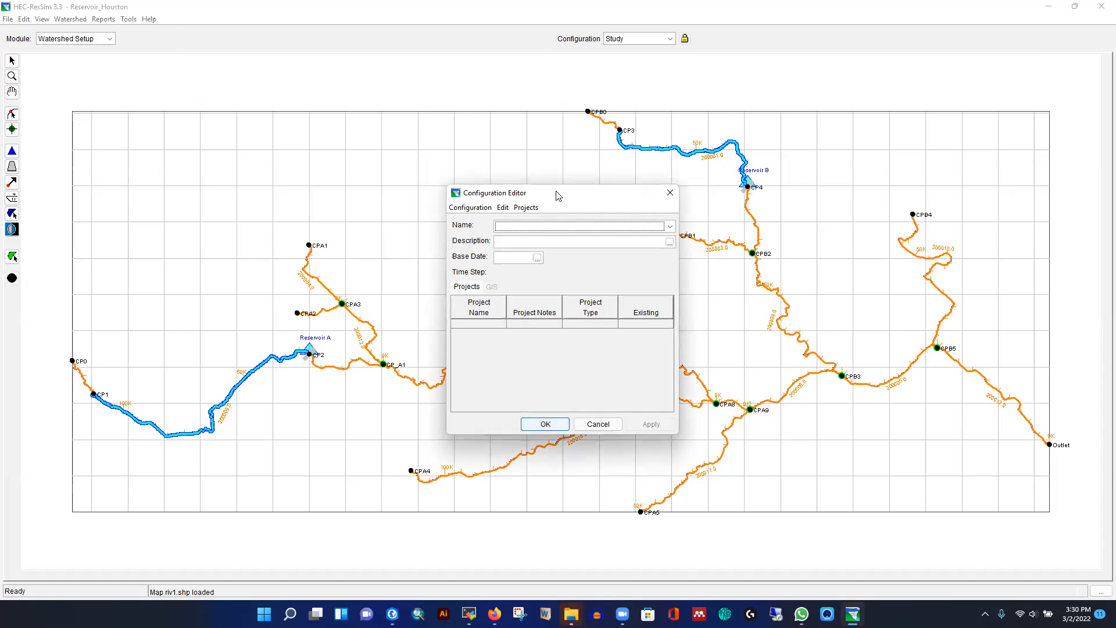
left_click_drag(557, 195, 431, 114)
left_click(344, 126)
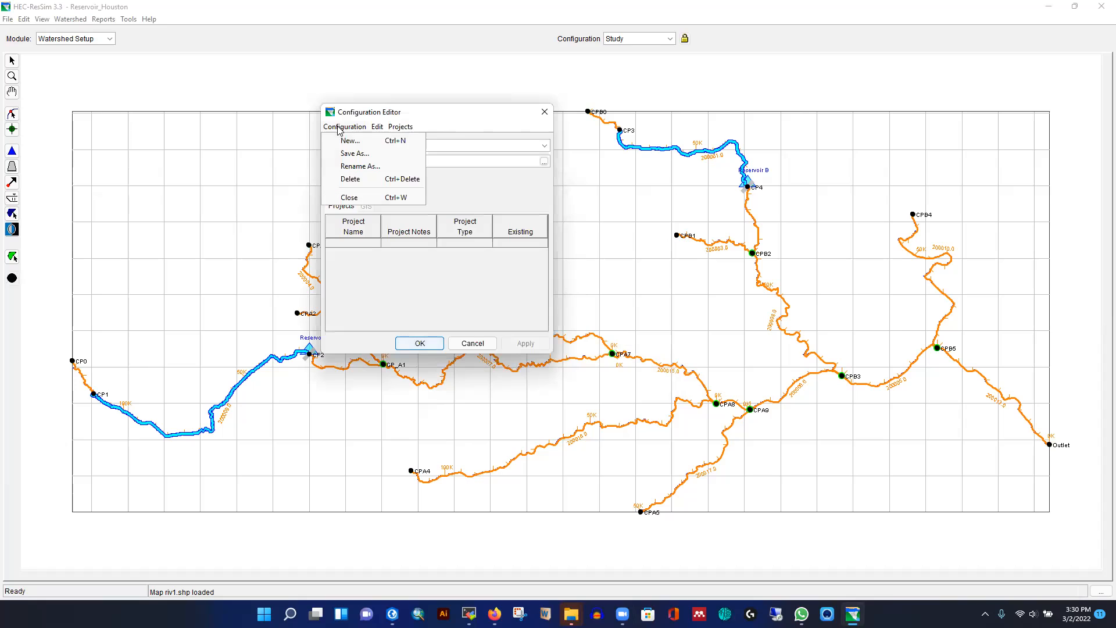
left_click(347, 141)
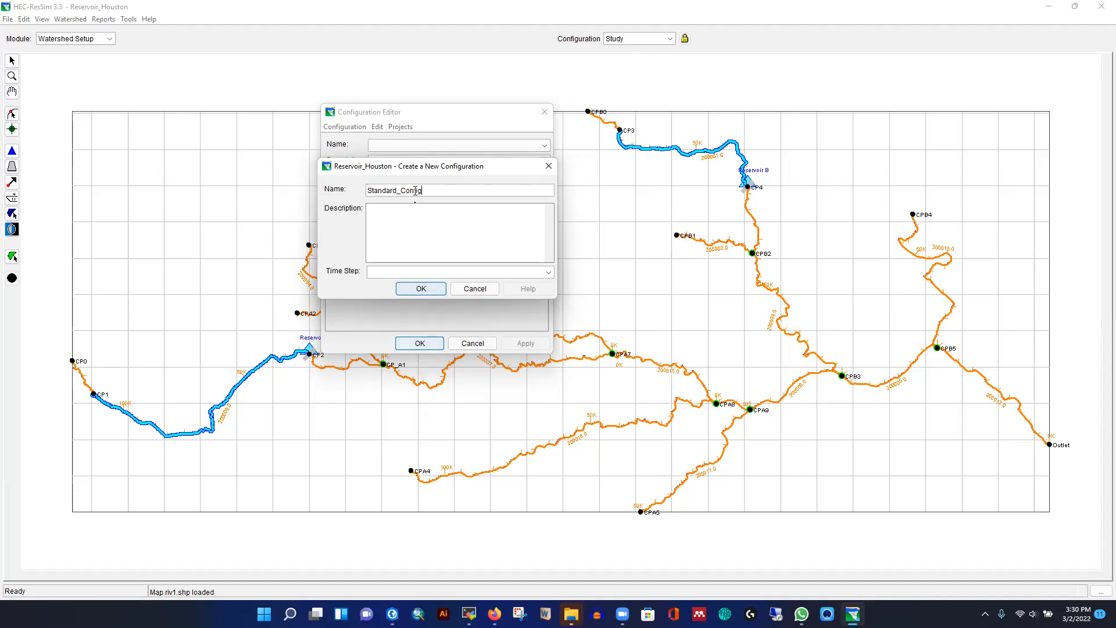
type("Standard_Config")
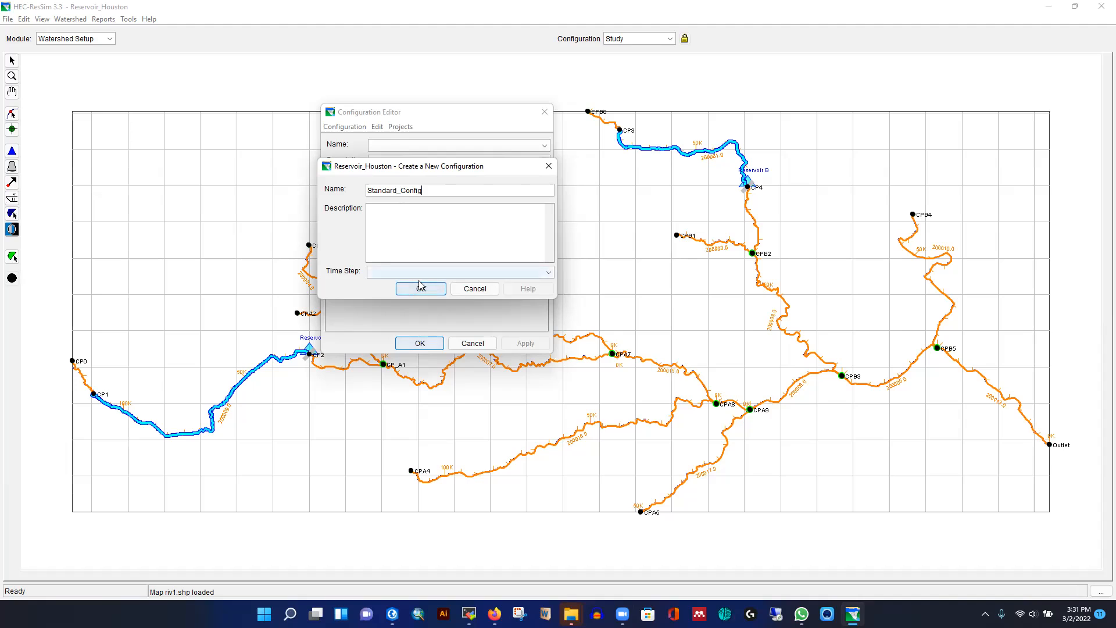
left_click(550, 273)
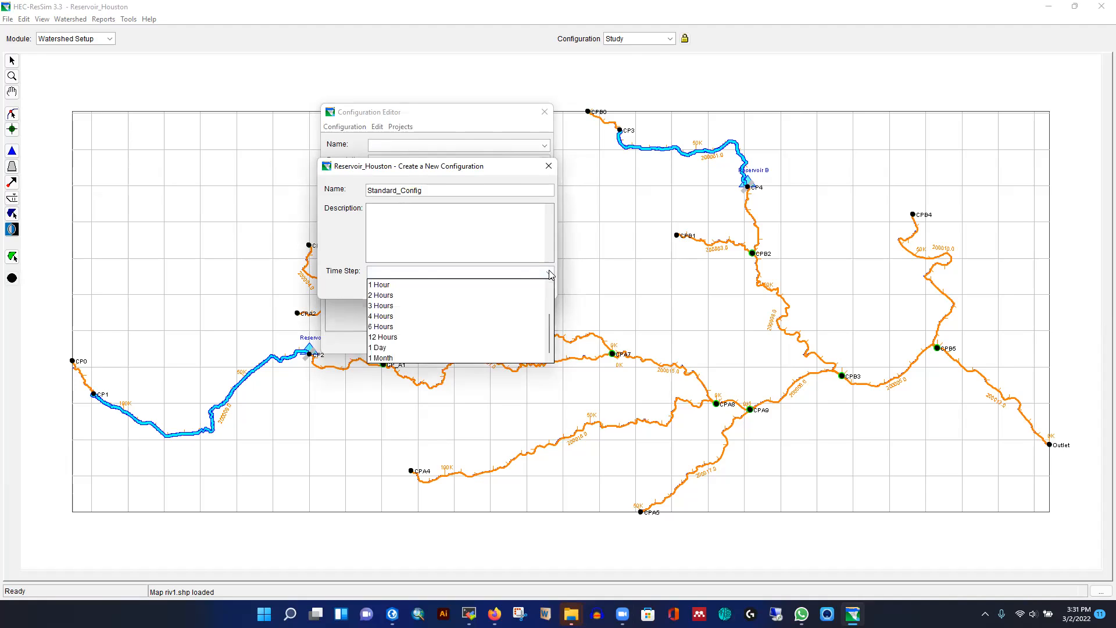
left_click(384, 285)
left_click(415, 288)
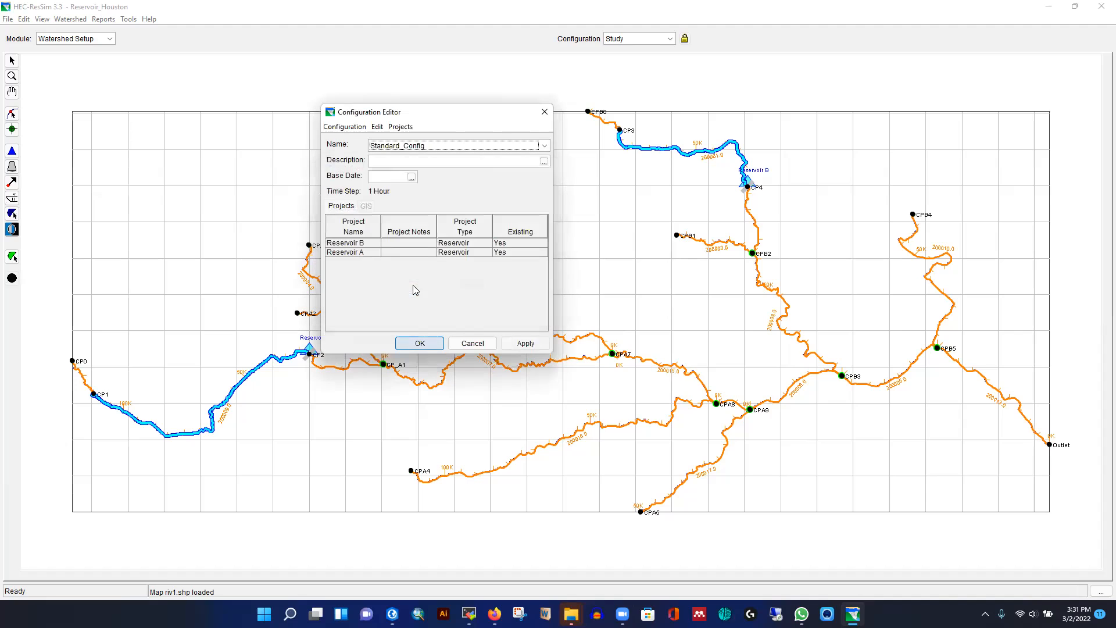
Set the configuration's base date to 02Mar2022 and apply the settings
left_click(411, 177)
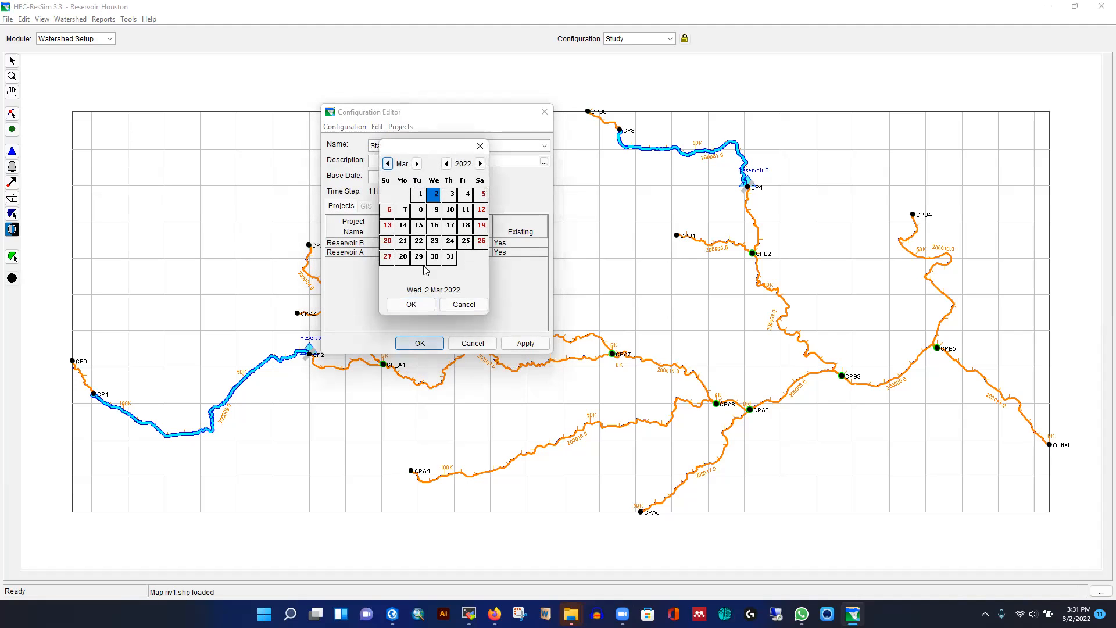
left_click(411, 304)
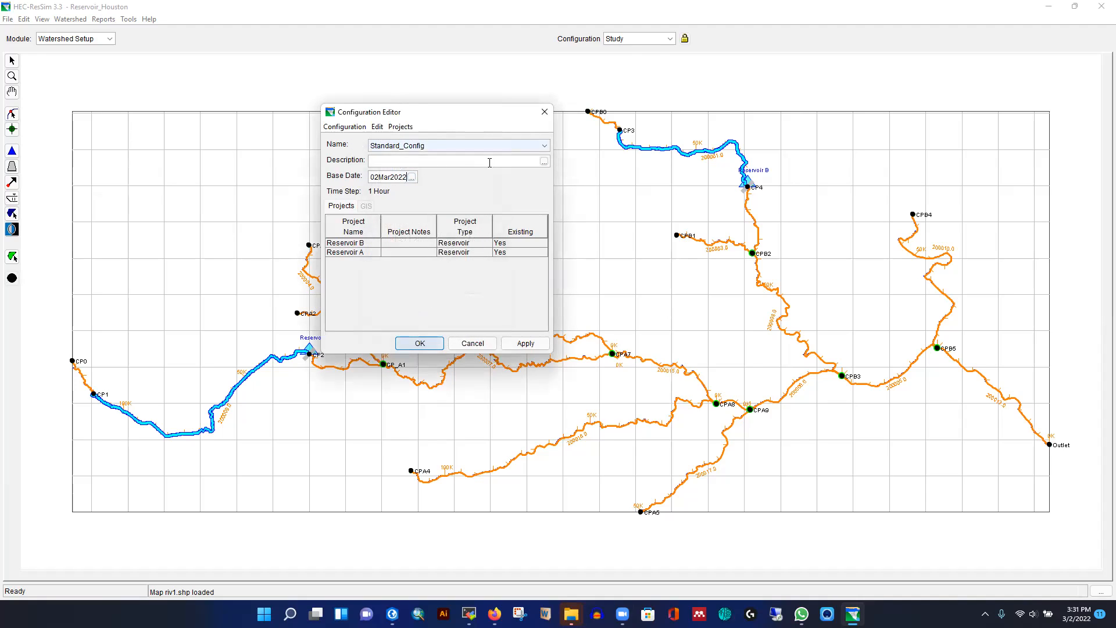
left_click(526, 343)
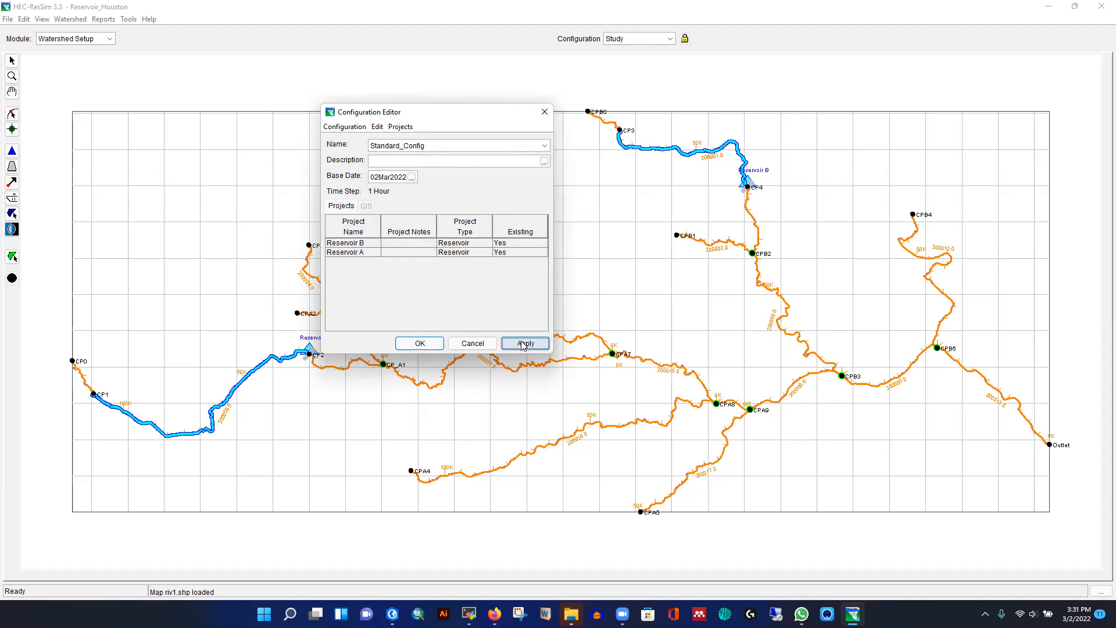
left_click(420, 344)
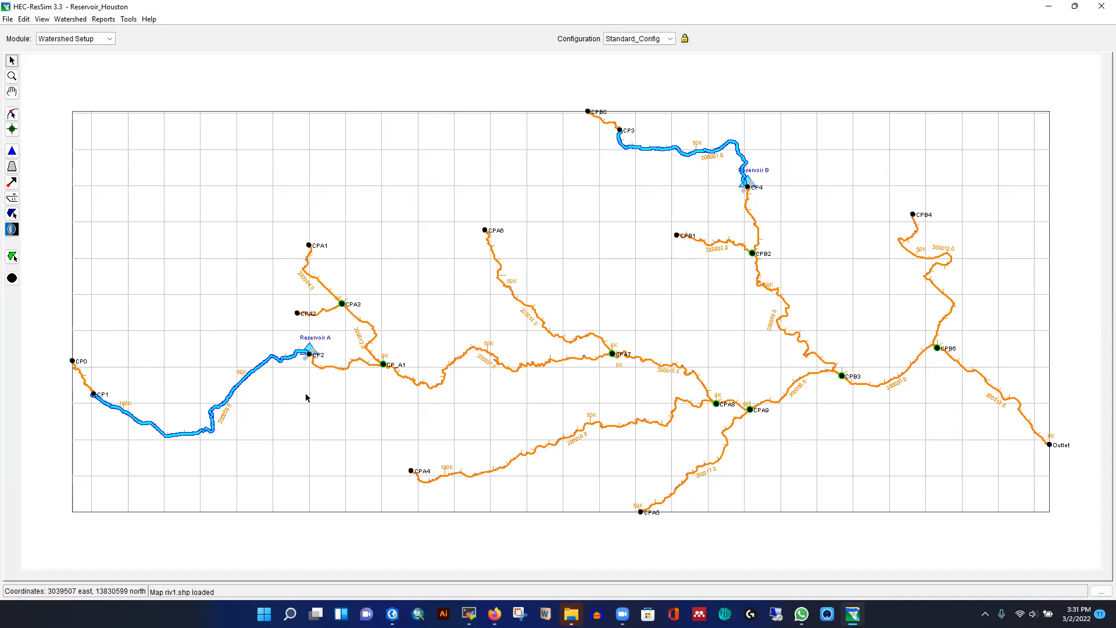
Examine the properties of Reservoir A, including its stream name, label position and year in service
left_click(262, 364)
left_click(362, 362)
right_click(292, 357)
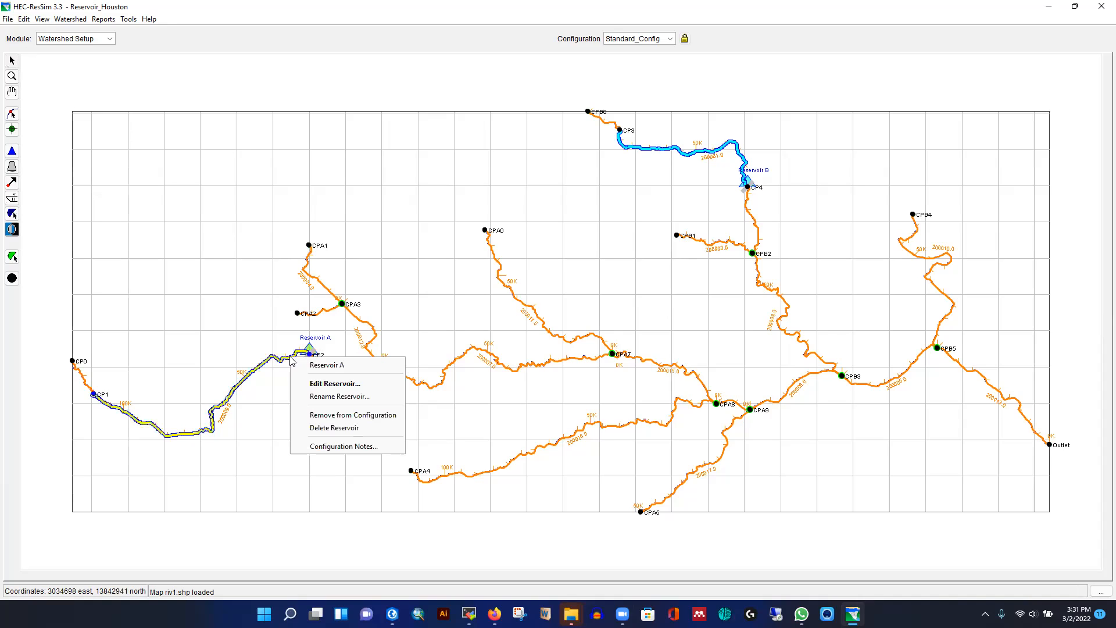
left_click(335, 384)
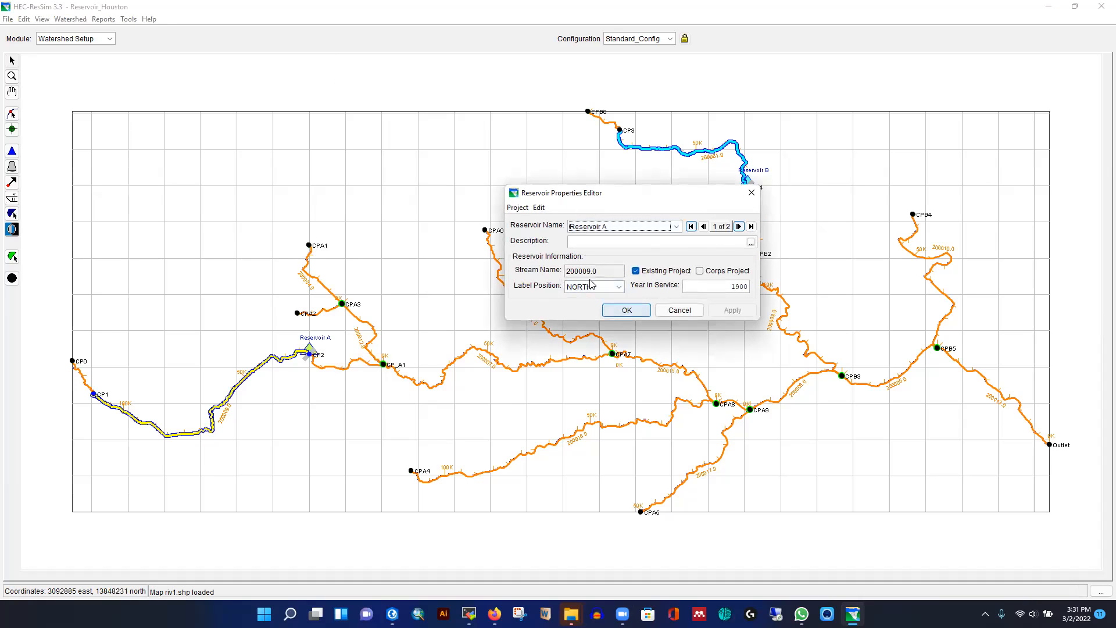
left_click(752, 193)
left_click(403, 81)
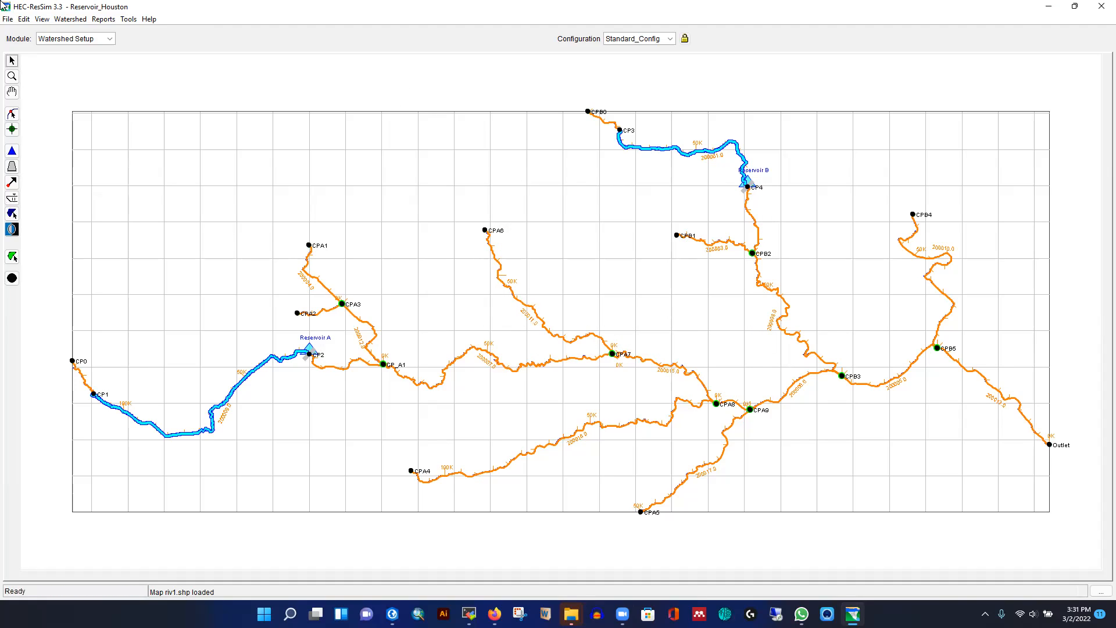
left_click(74, 22)
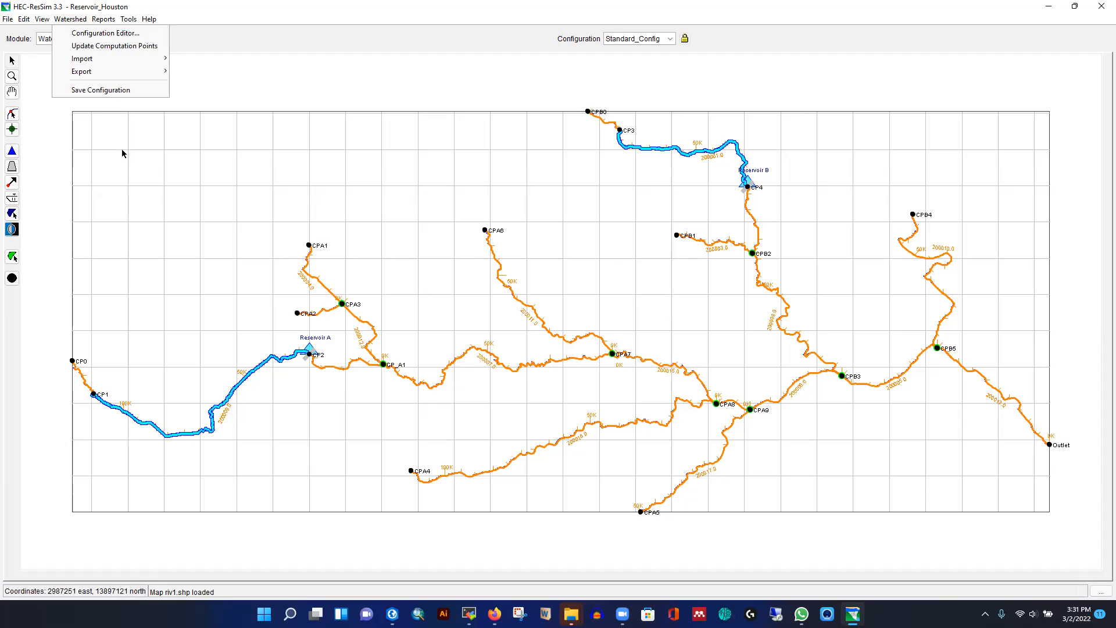
left_click(7, 61)
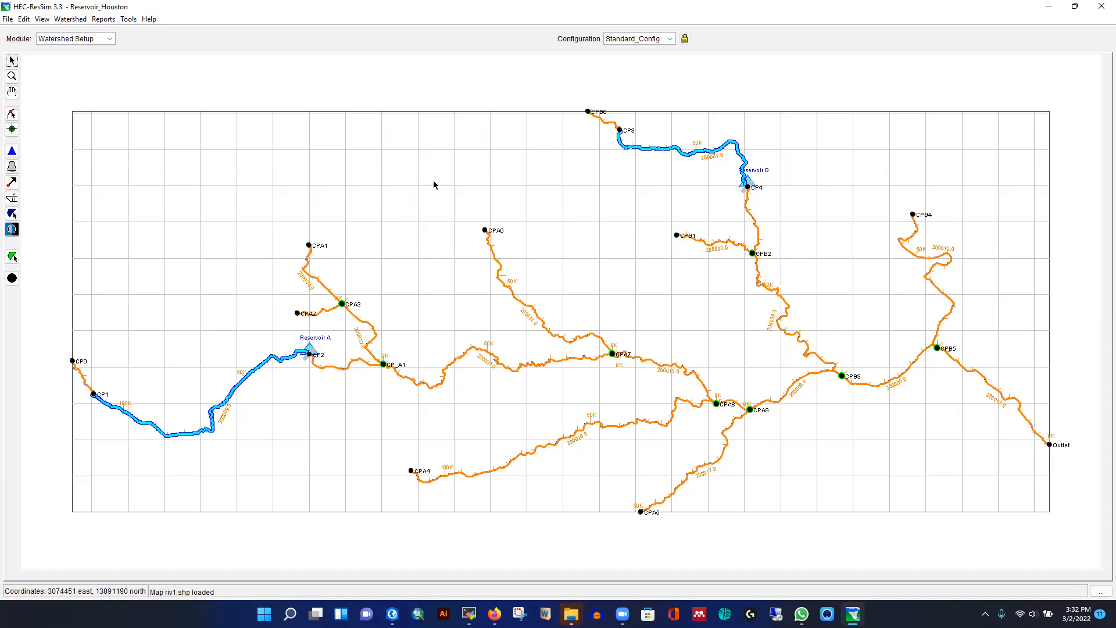
Switch to the Reservoir Network module, saving the stream configuration changes
left_click(108, 39)
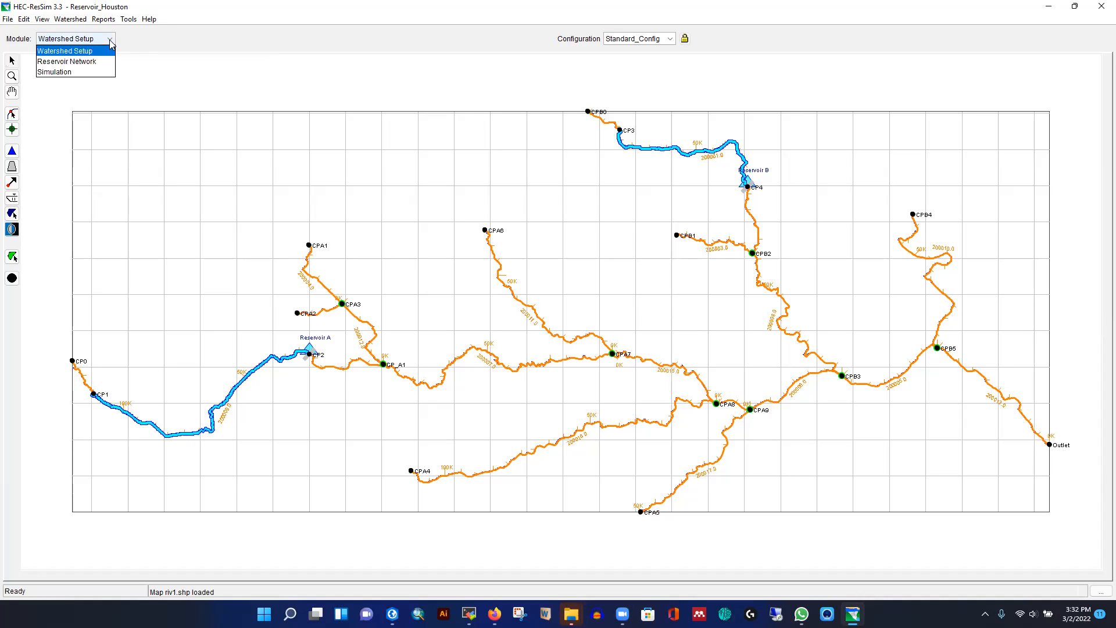
left_click(74, 62)
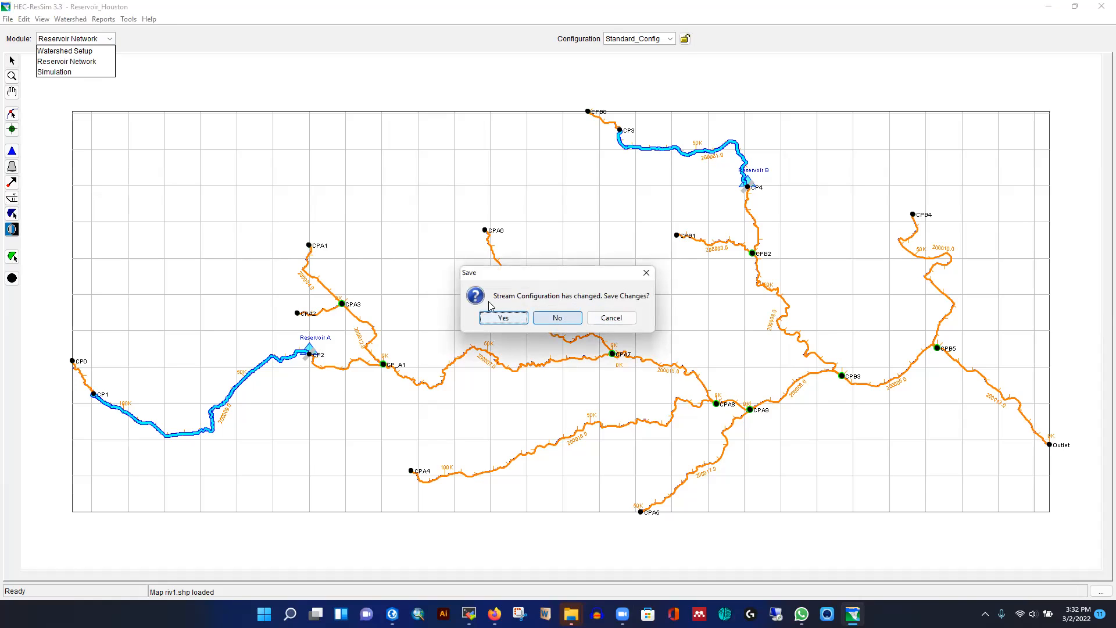
left_click(505, 320)
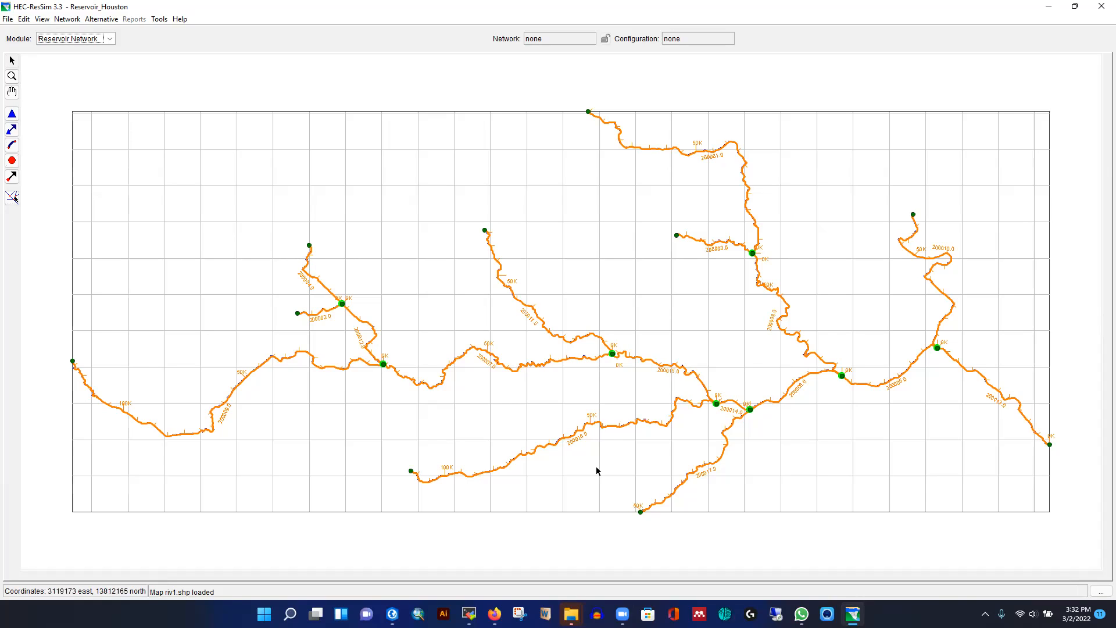
left_click(12, 145)
mouse_move(374, 363)
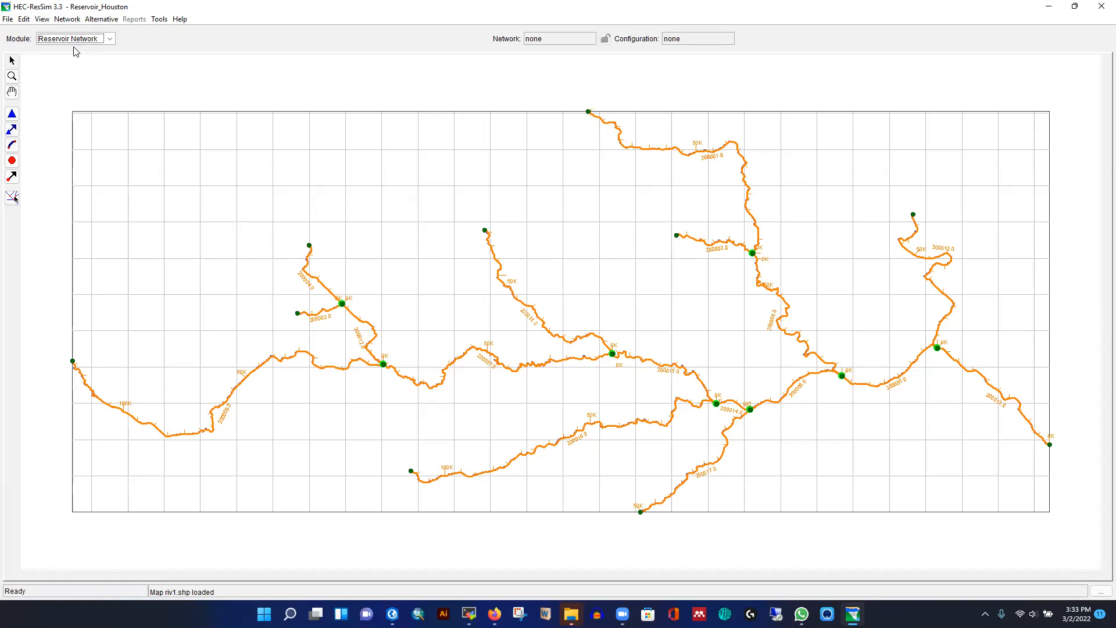
Create a new reservoir network named Network based on the Standard_Config configuration
left_click(67, 19)
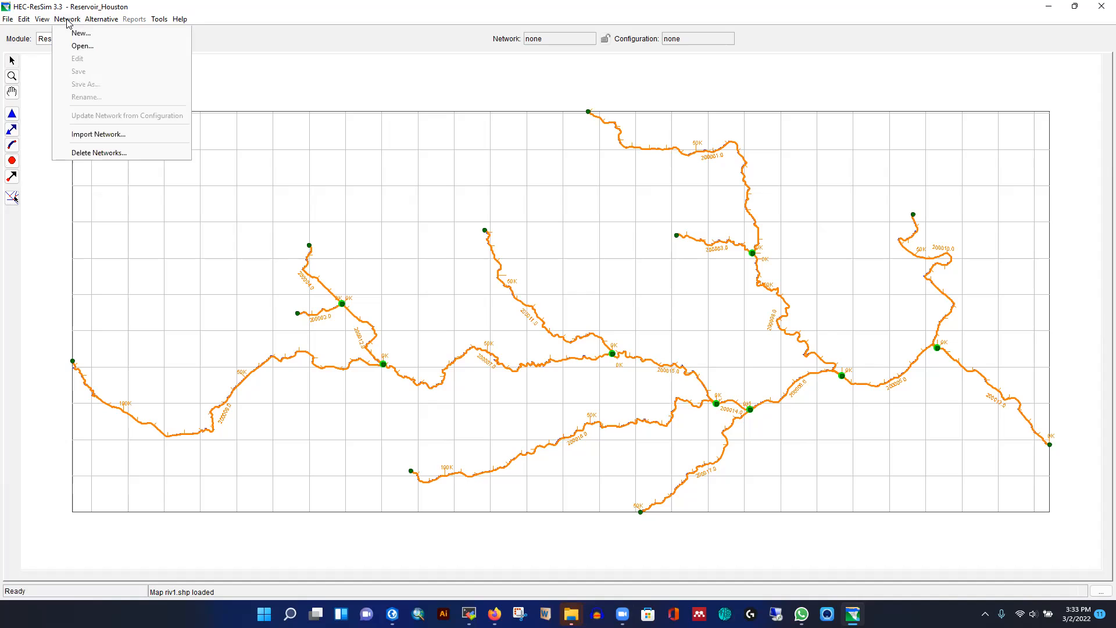
left_click(76, 35)
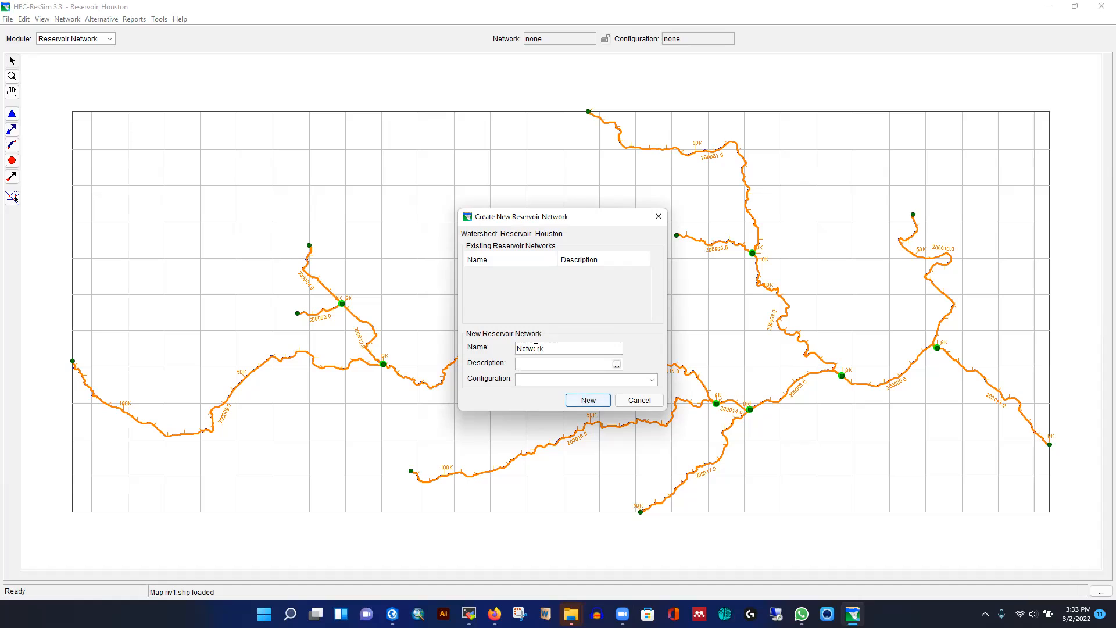
left_click(530, 379)
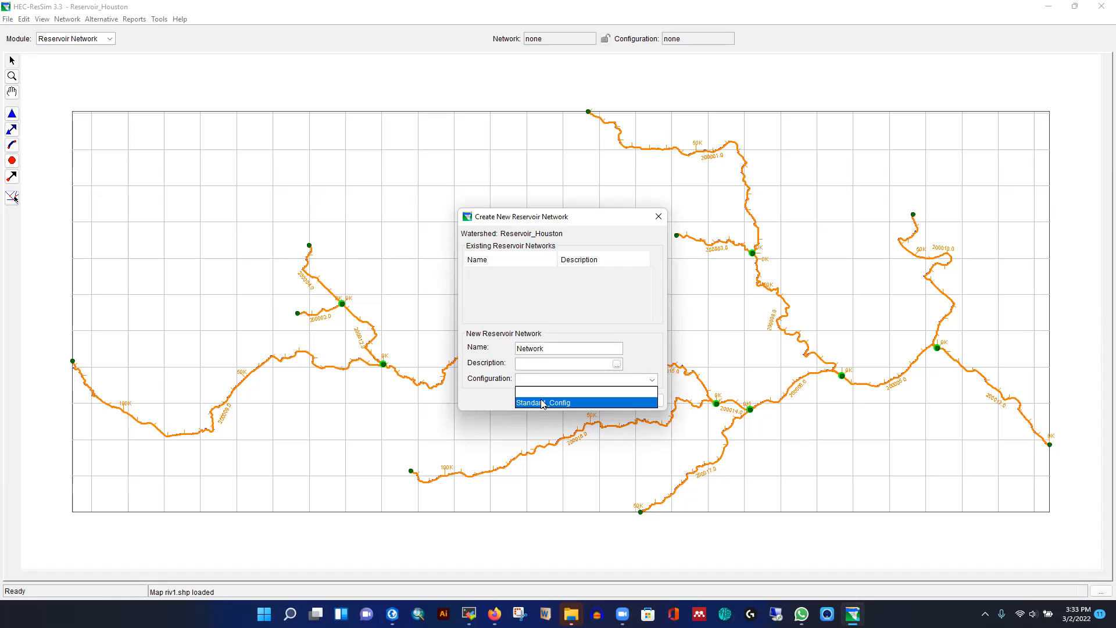
left_click(543, 403)
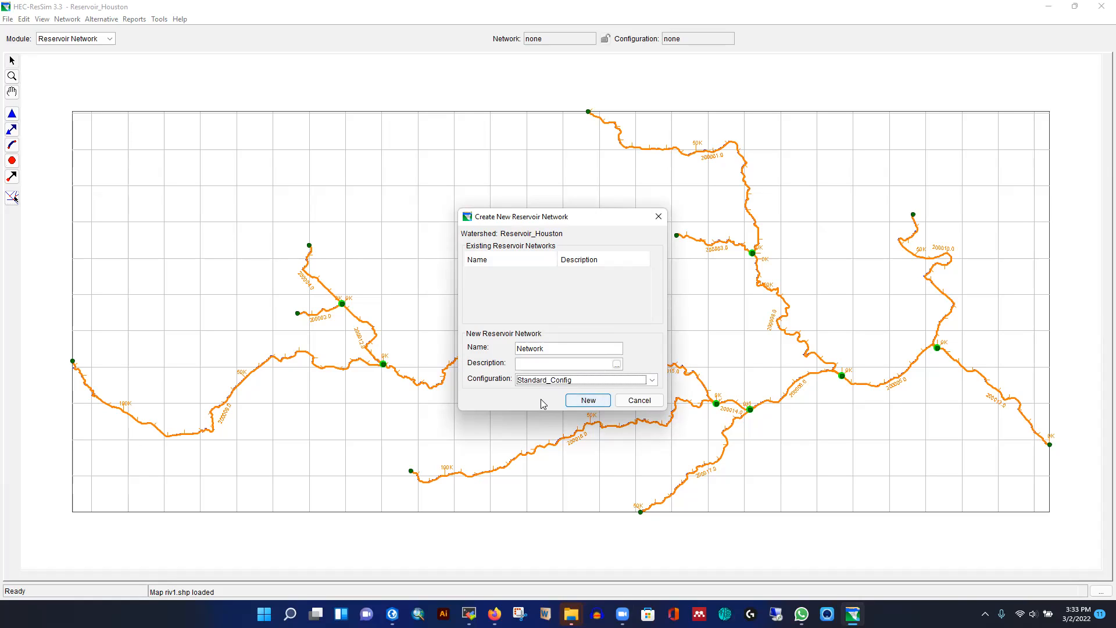
left_click(588, 401)
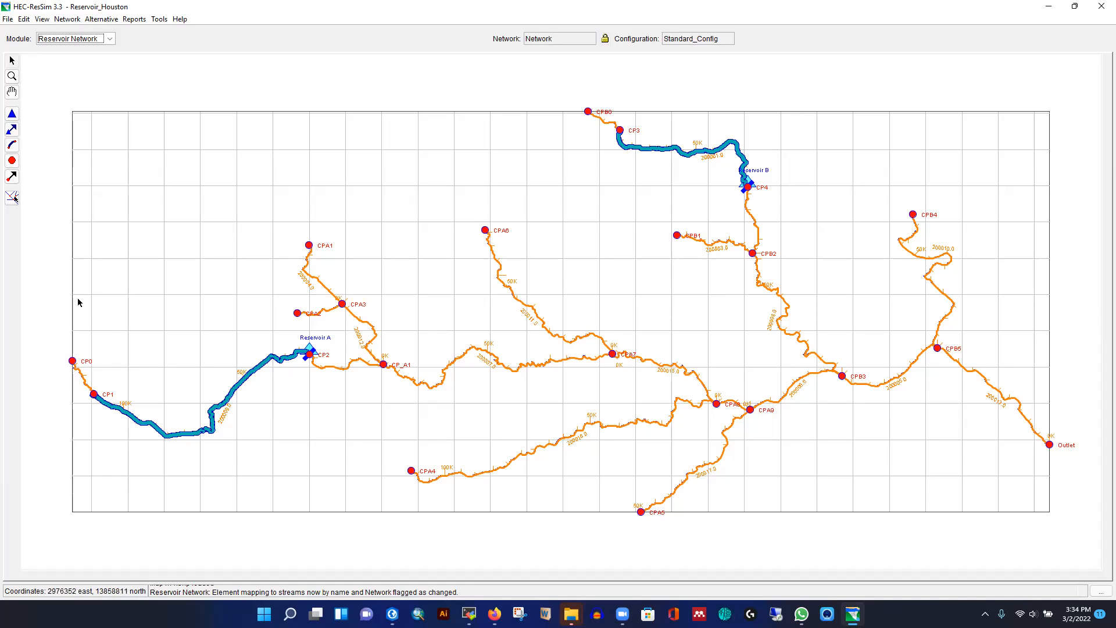
Add routing reaches from CP0 to CP1 and from CP2 to CP_A1, keeping the default names
left_click(11, 146)
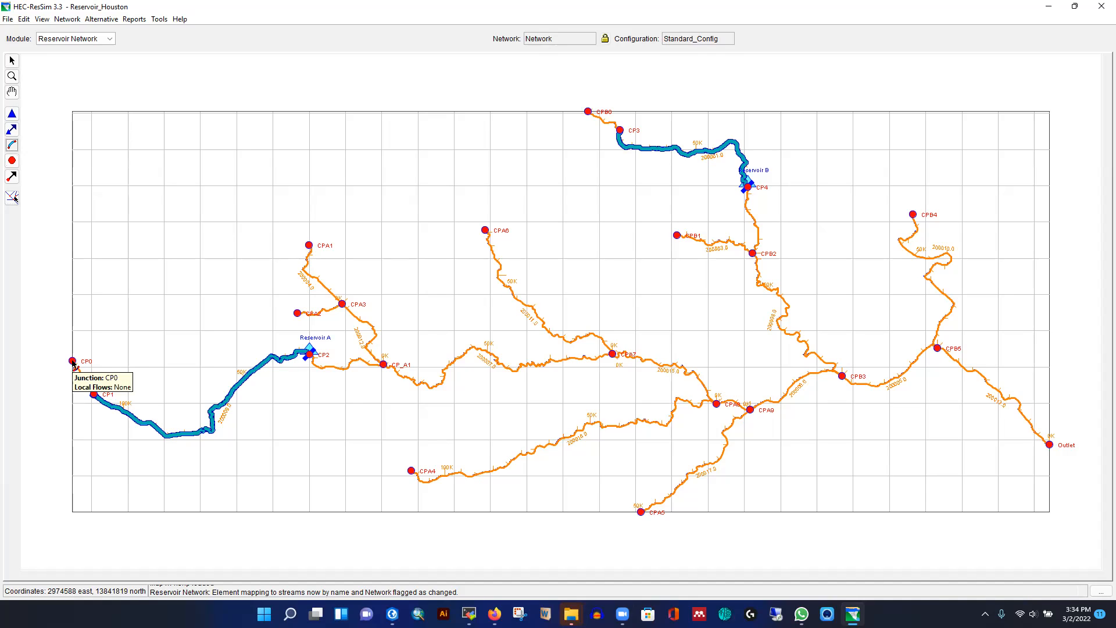
left_click(73, 363)
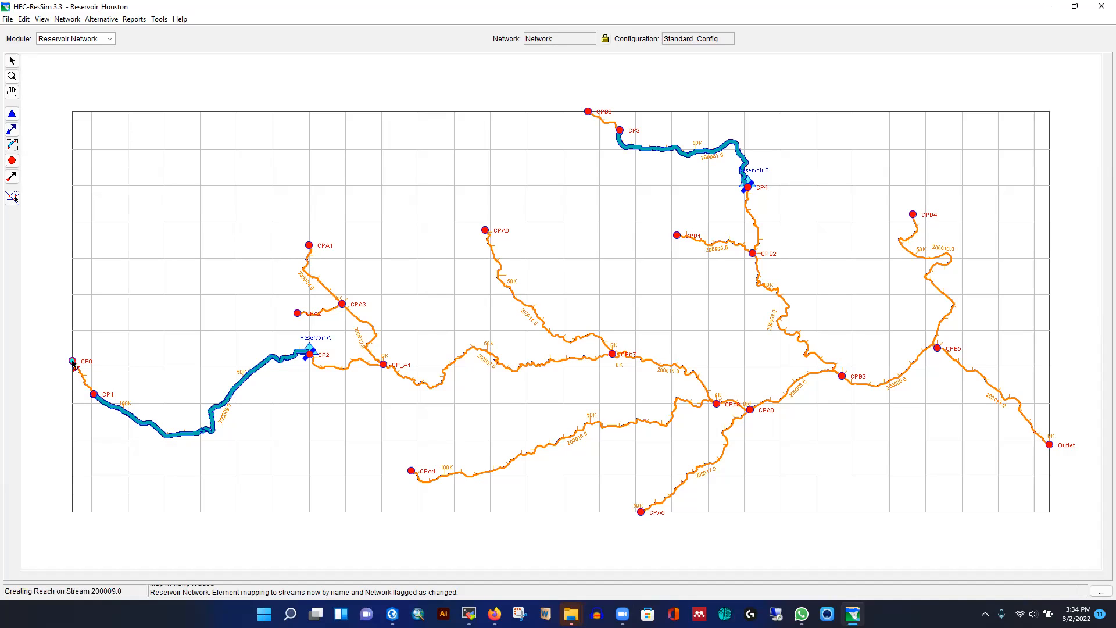
left_click(95, 395)
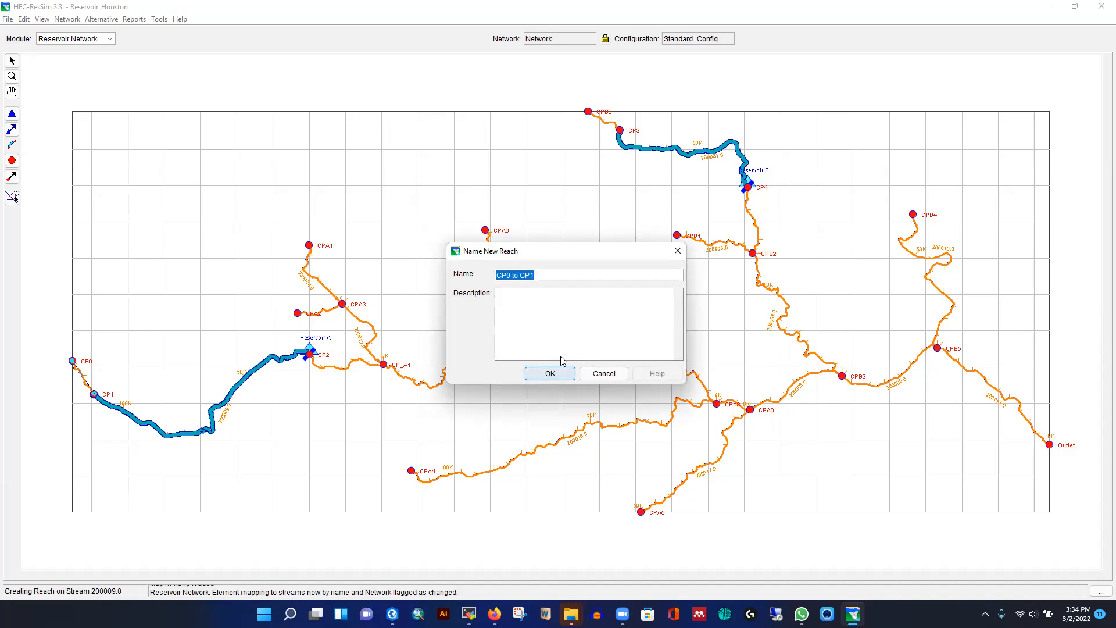
left_click(551, 373)
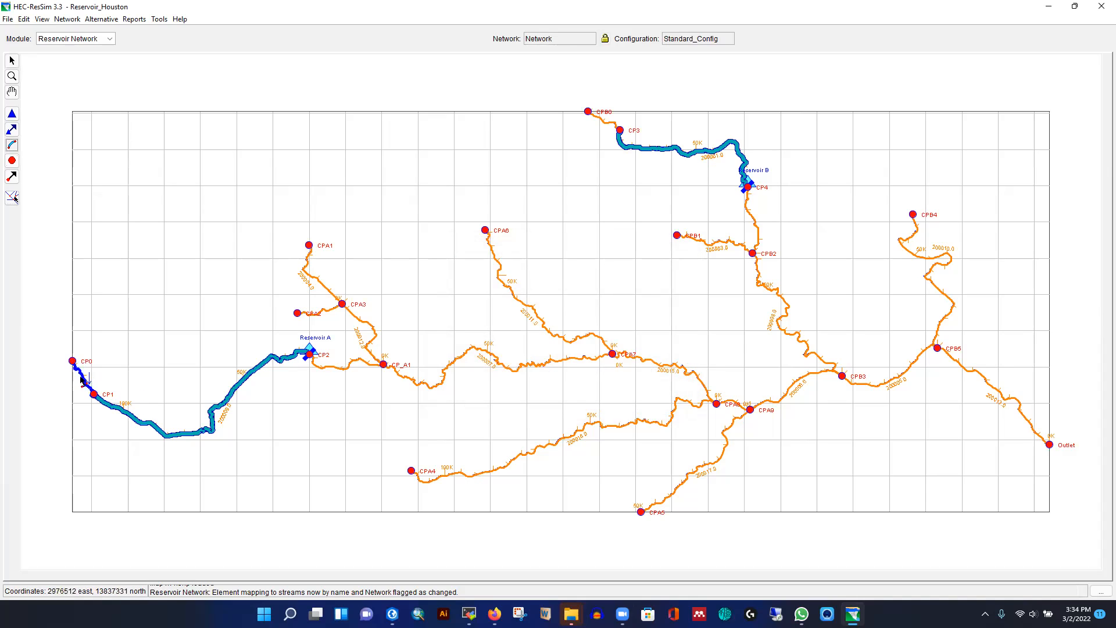
left_click(311, 356)
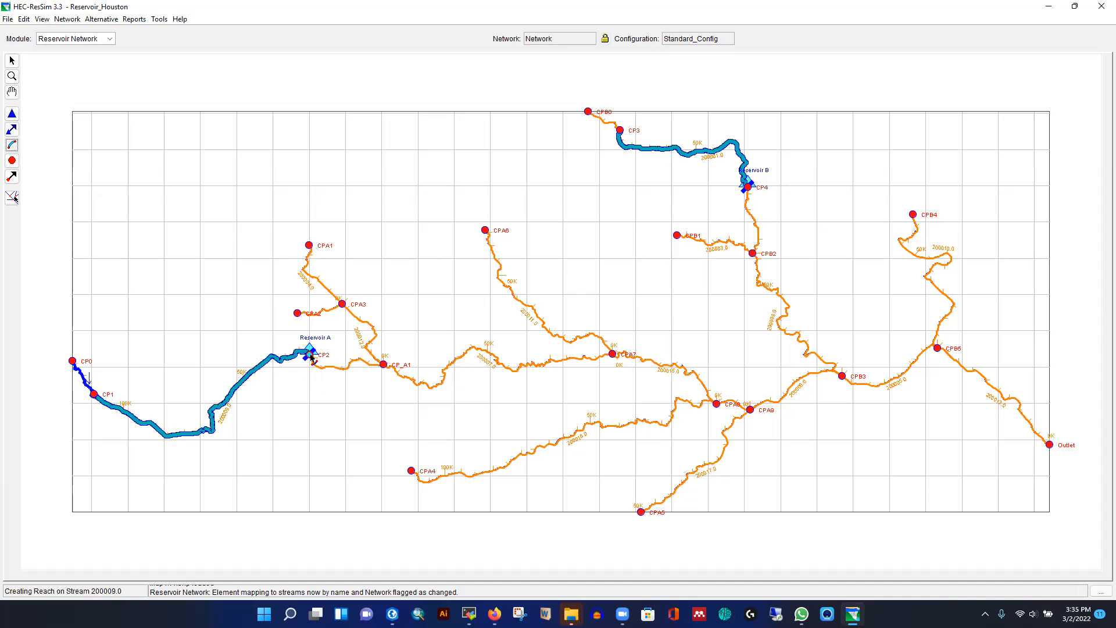
left_click(383, 365)
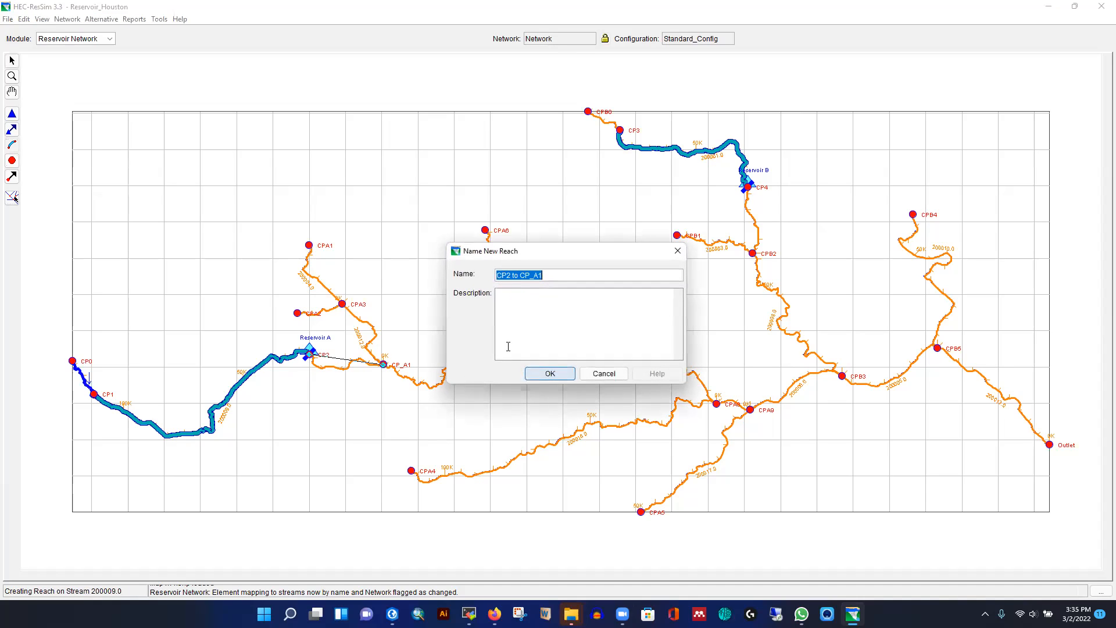
left_click(550, 373)
Add routing reaches from CP_A1 to CPA7 and from CPA7 to the junction just upstream of CPA9, keeping the default names
left_click(385, 366)
left_click(614, 356)
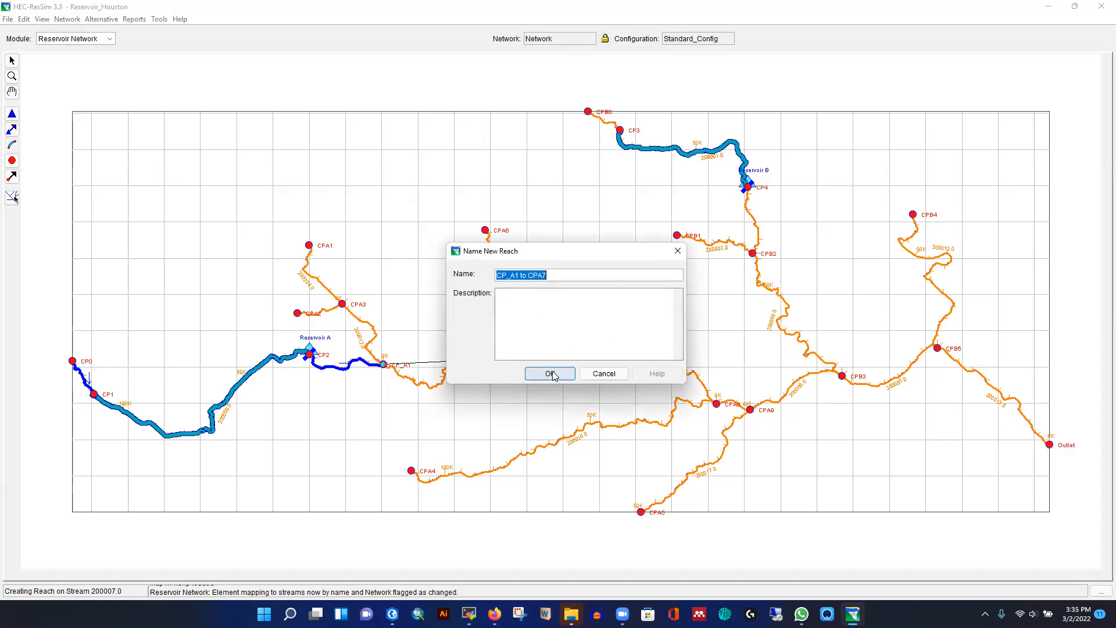
key("Return")
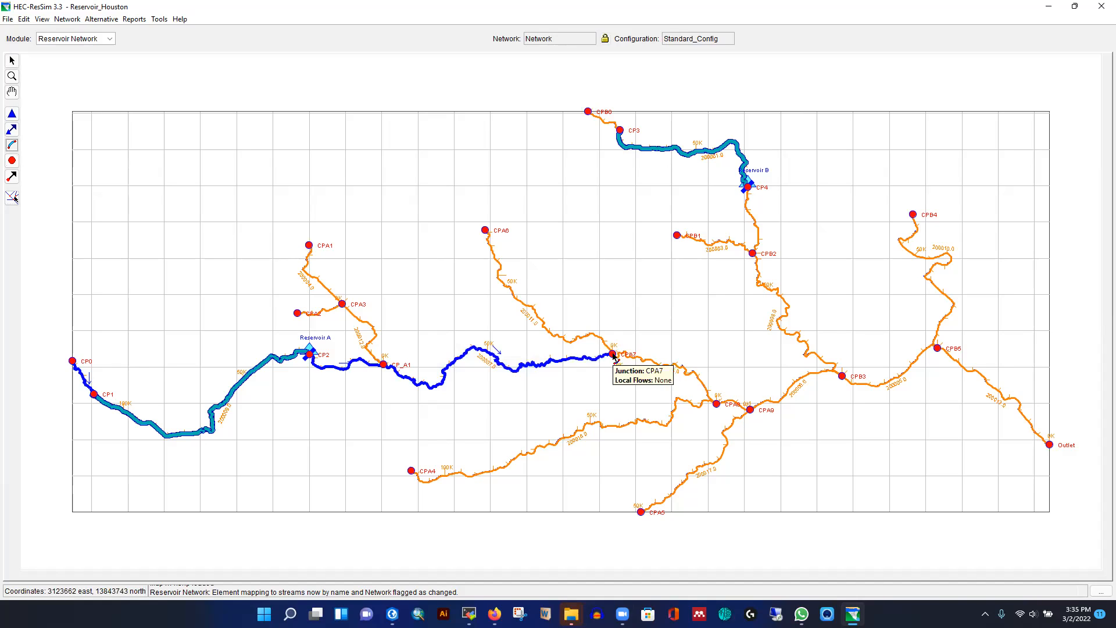
left_click(613, 355)
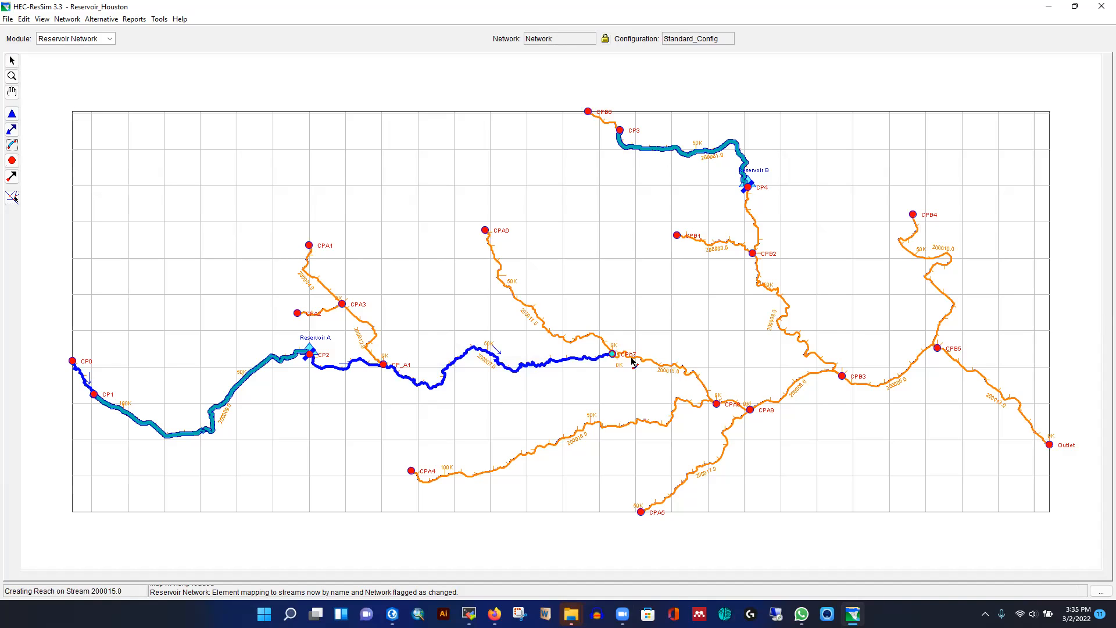
left_click(717, 404)
left_click(558, 374)
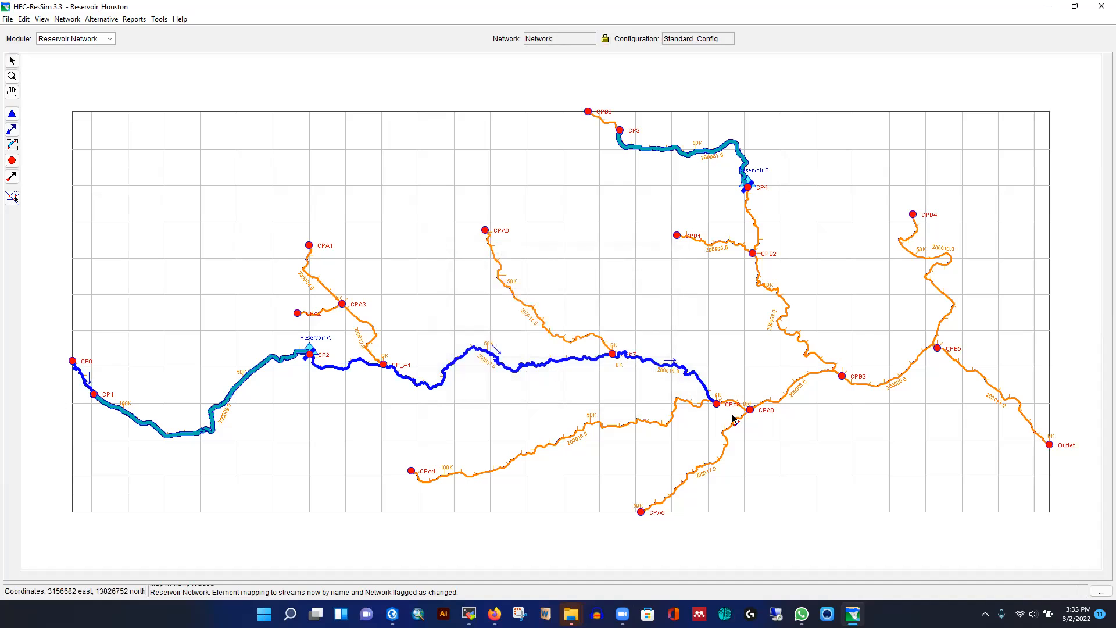
Add routing reaches from the junction just upstream of CPA9 to CPA9 and from CPA9 to CPB3, keeping the default names
left_click(717, 404)
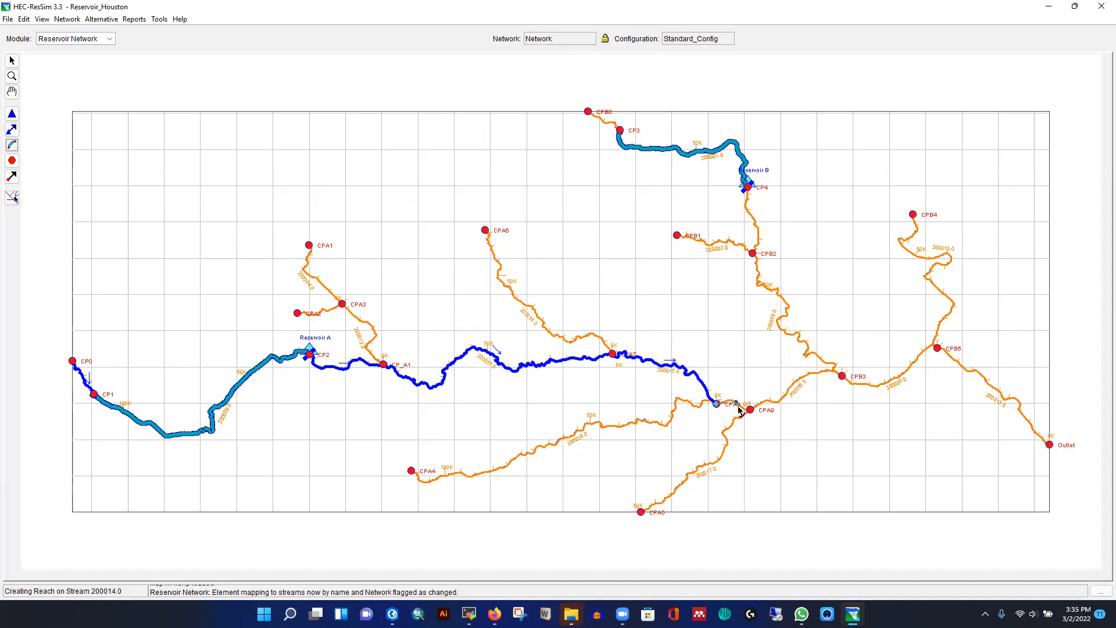
left_click(750, 410)
left_click(574, 377)
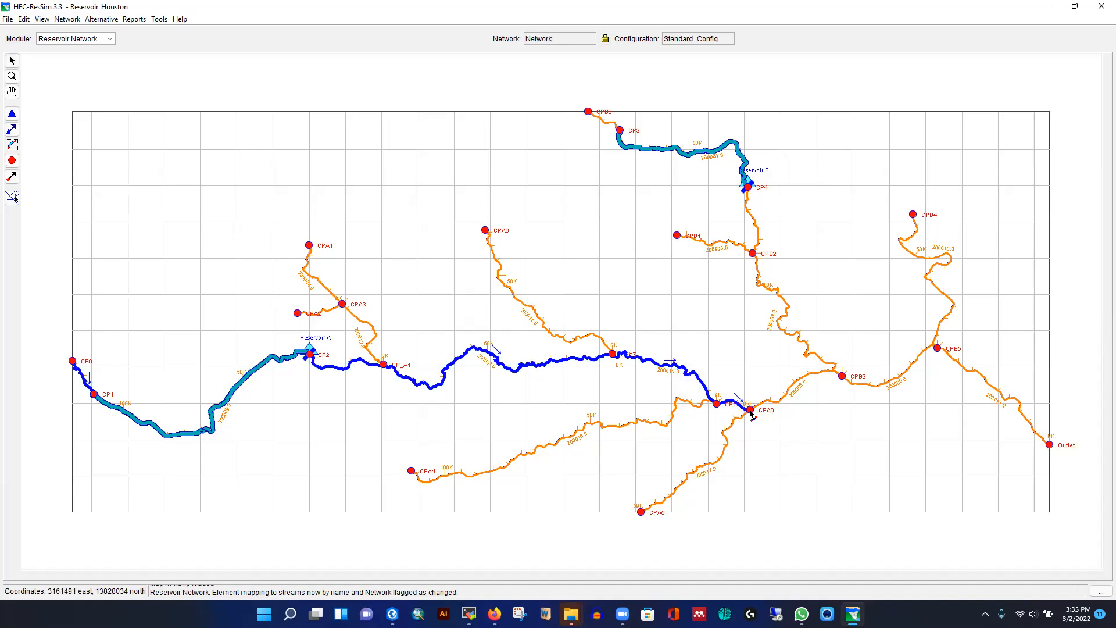
left_click(750, 410)
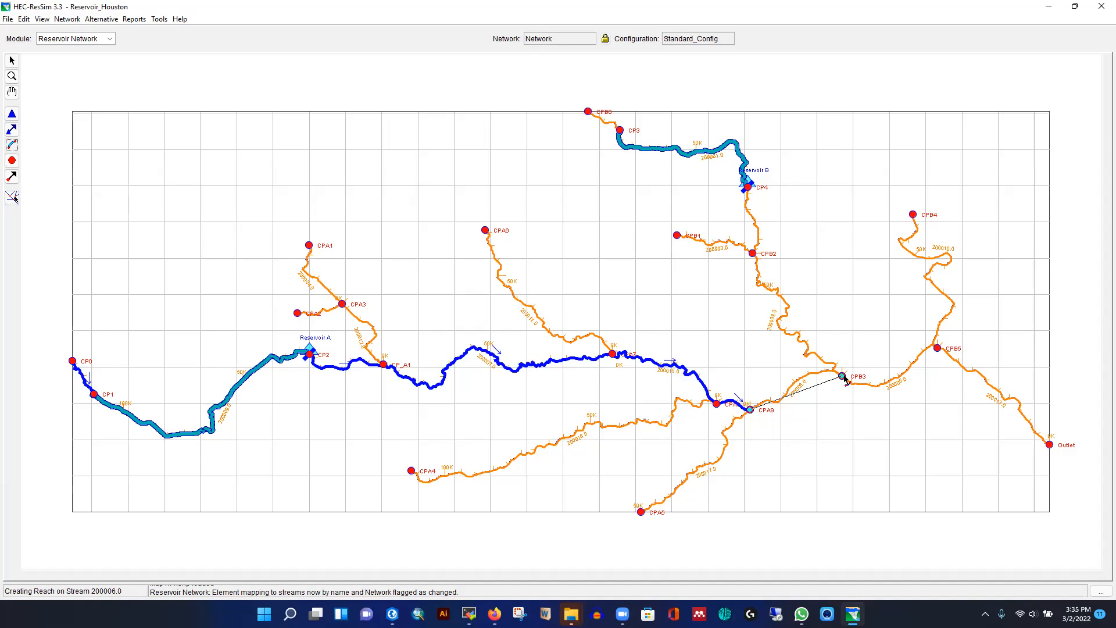
left_click(840, 376)
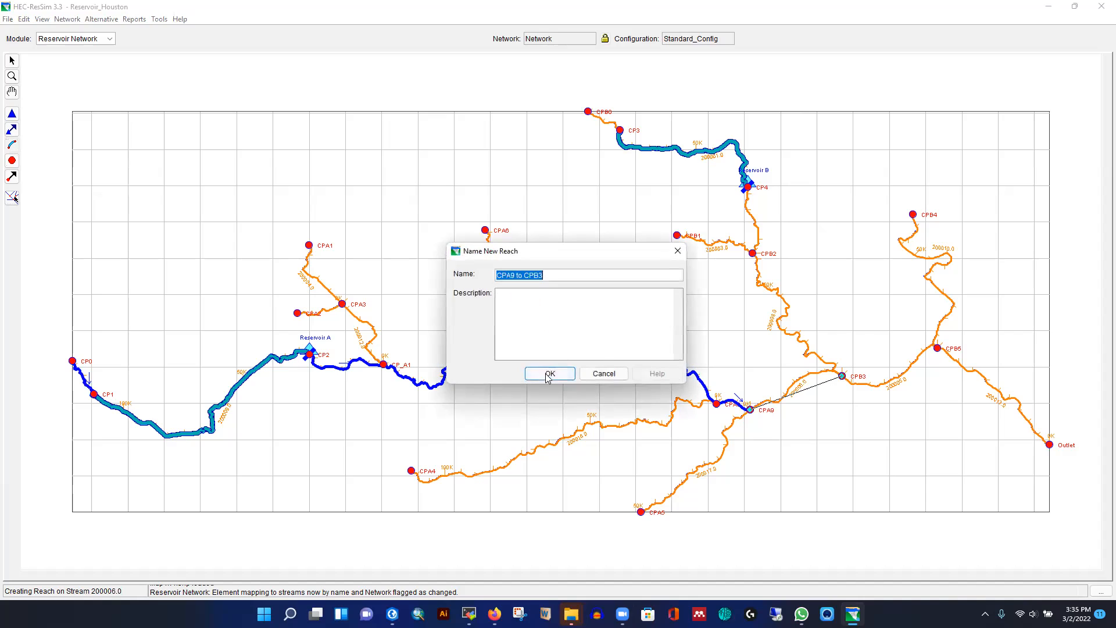
left_click(550, 374)
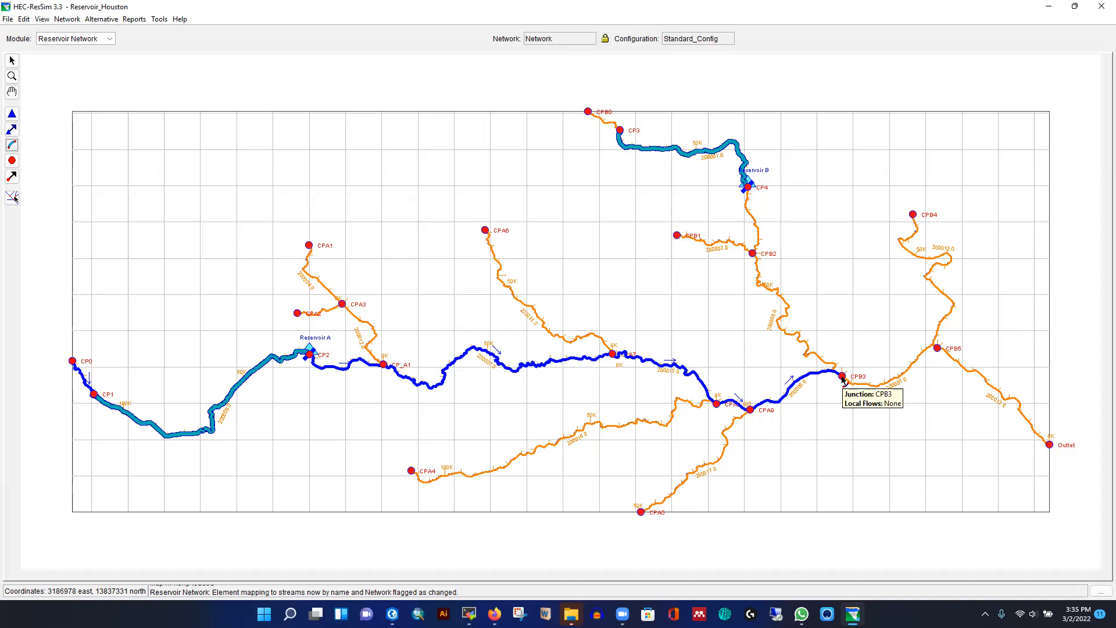
Complete the main stem with reaches from CPB3 to CPB5 and from CPB5 to Outlet, keeping the default names
left_click(843, 378)
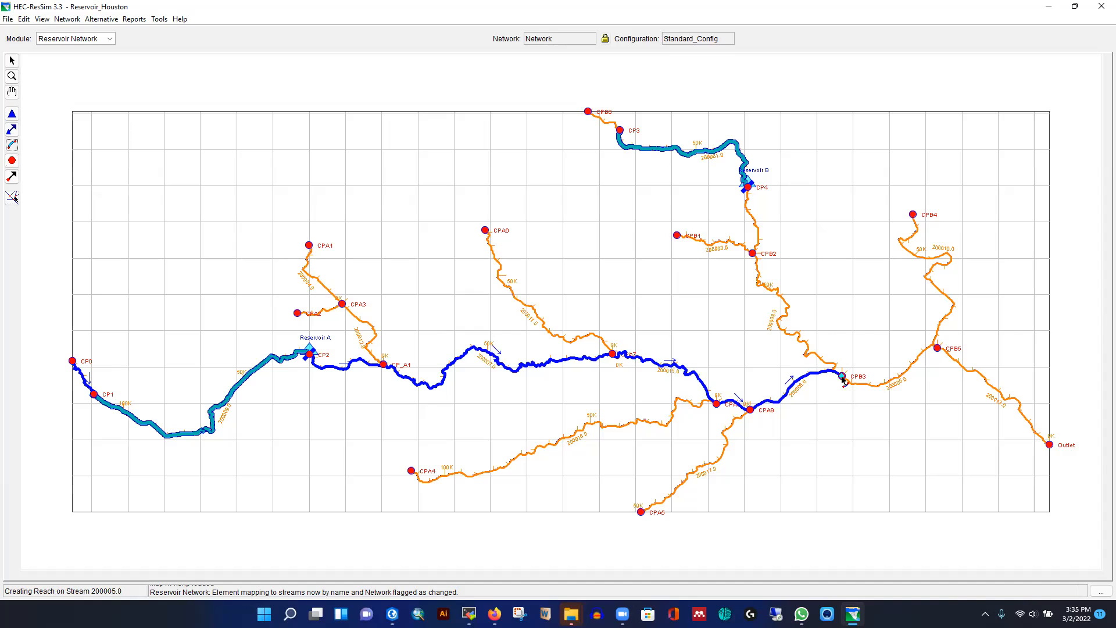
left_click(938, 349)
left_click(550, 374)
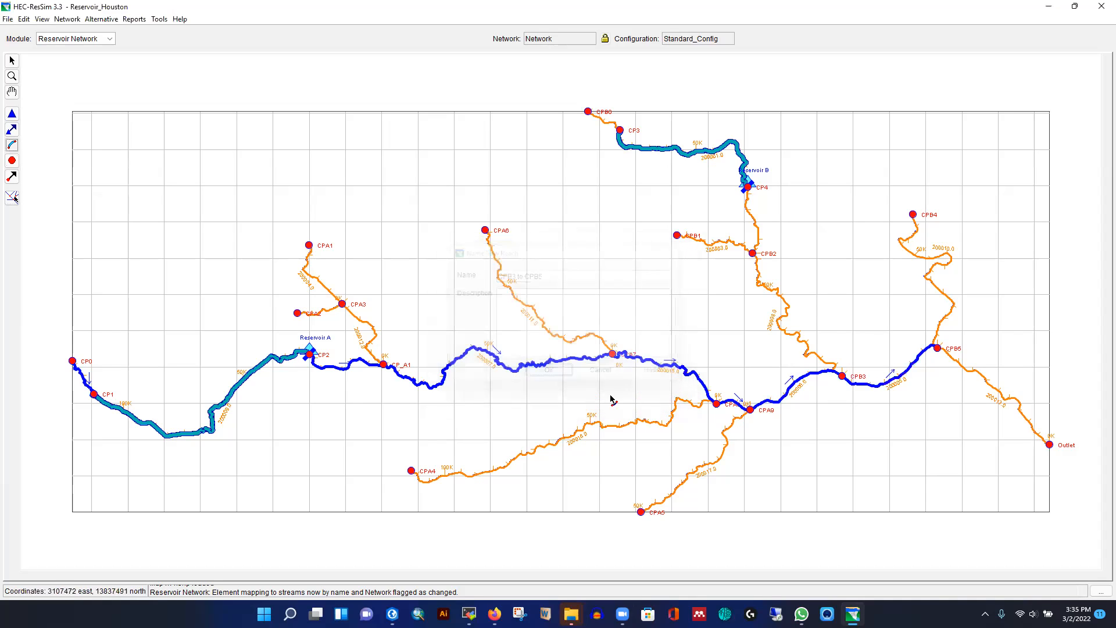
left_click(937, 349)
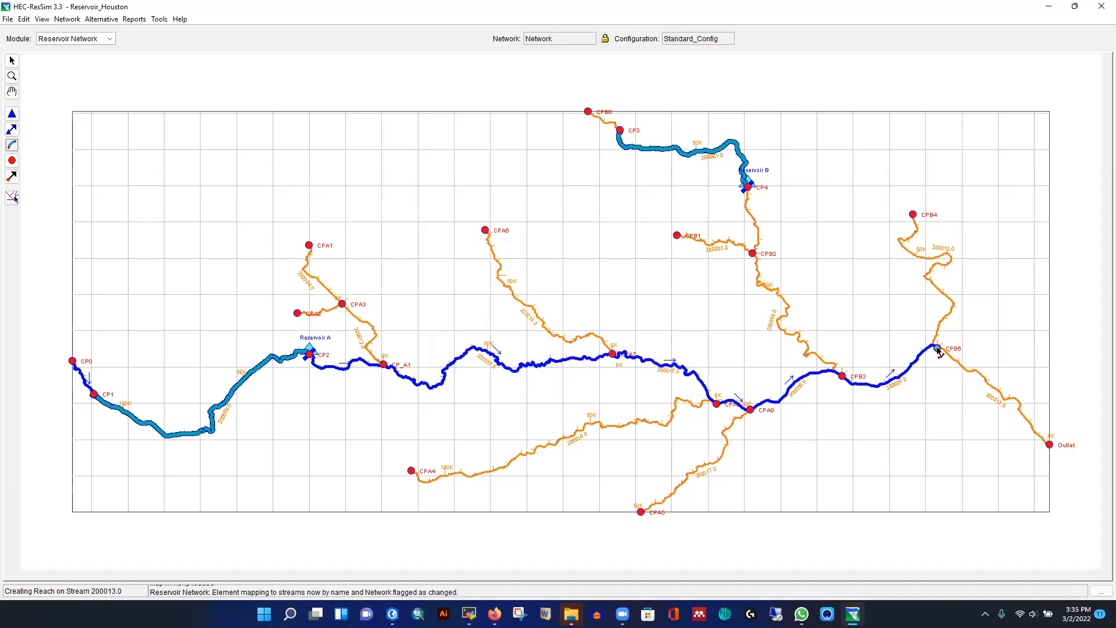
left_click(1049, 445)
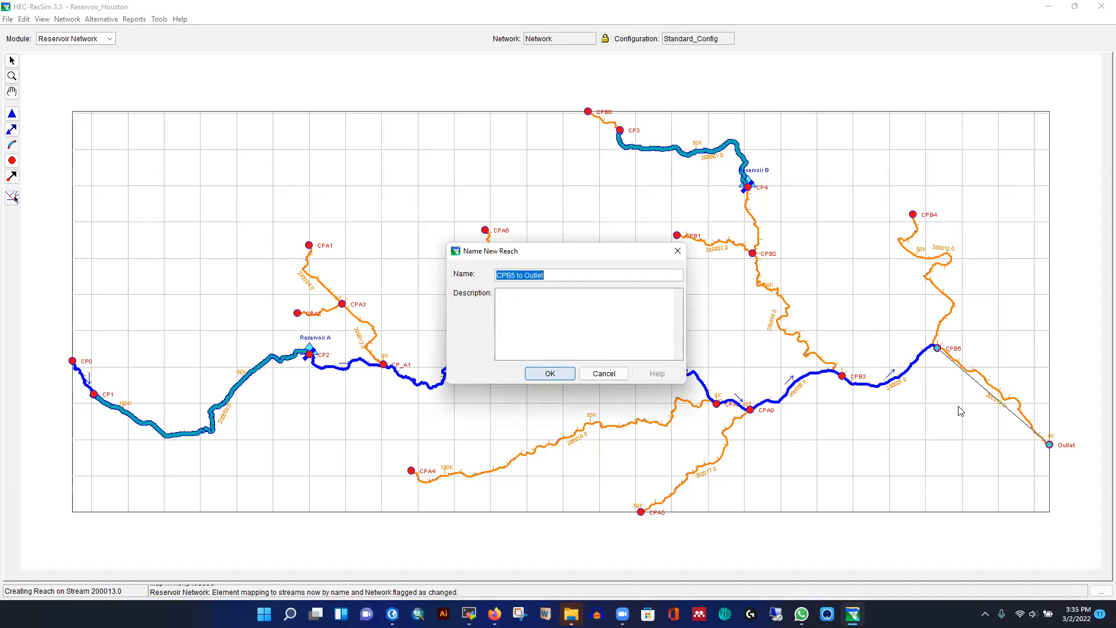
left_click(550, 374)
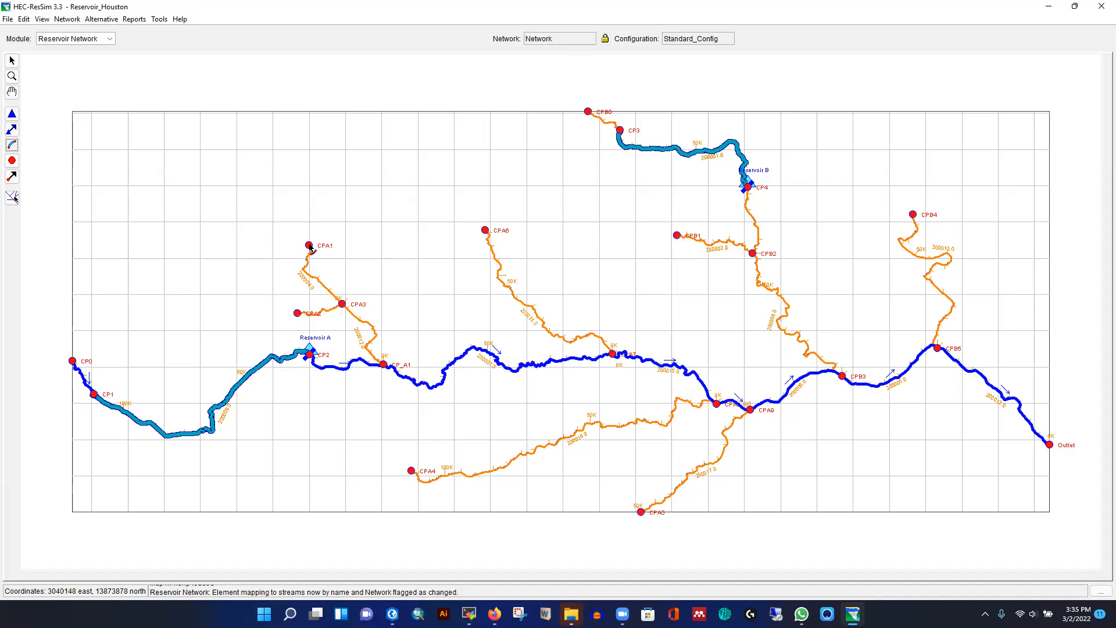
Add reaches above and below Reservoir B, from CPB0 to CP3 and from CP4 to CPB2, with default names
left_click(589, 115)
left_click(620, 132)
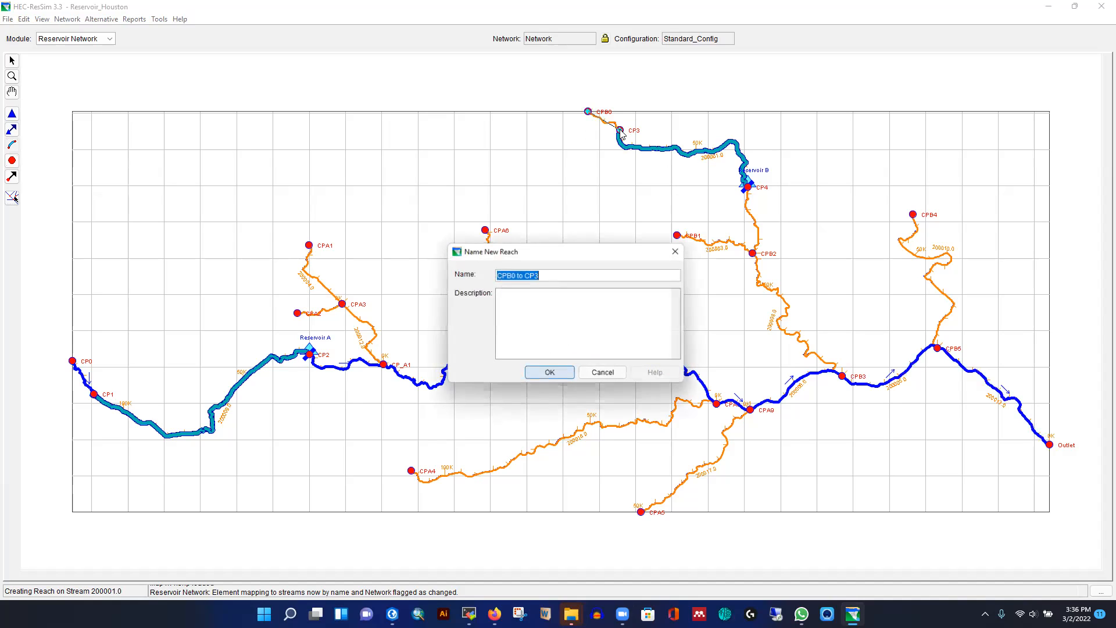
left_click(550, 374)
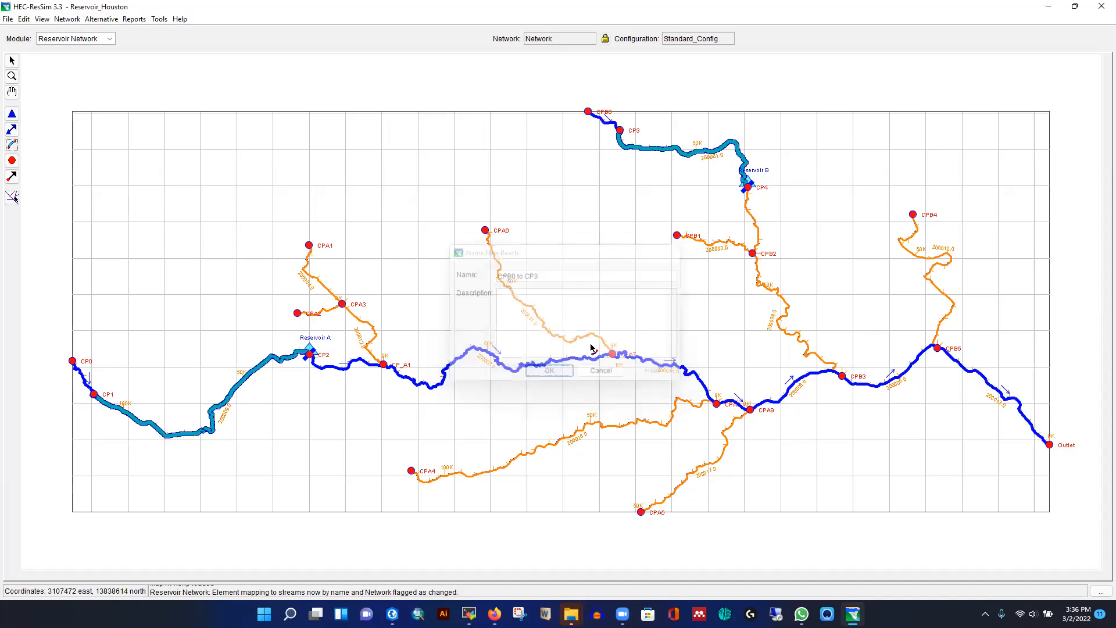
left_click(749, 189)
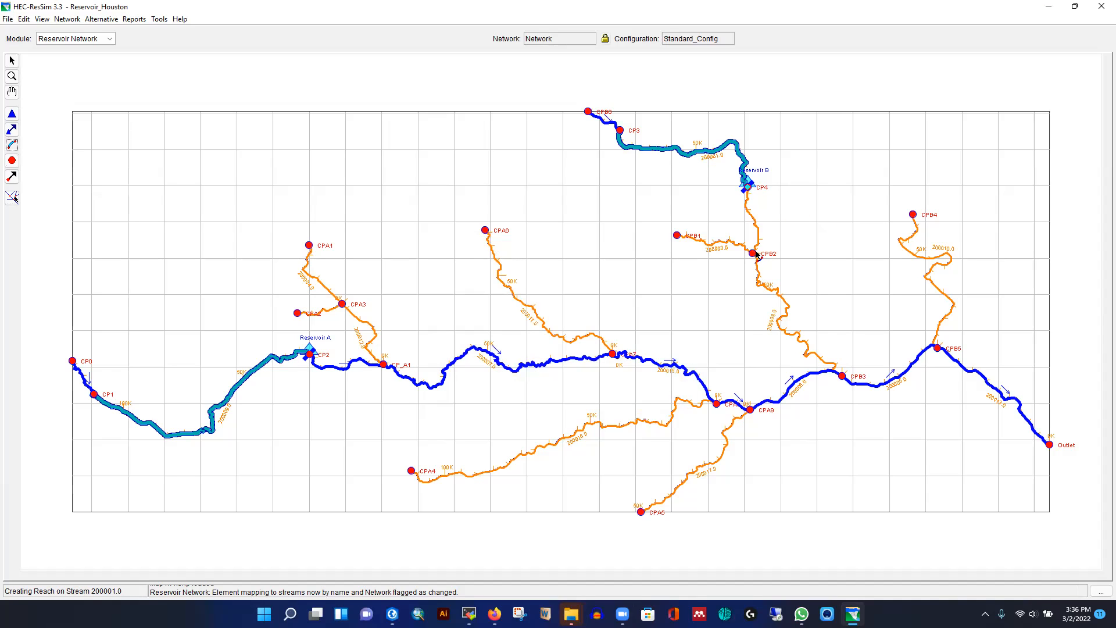
left_click(753, 255)
left_click(547, 372)
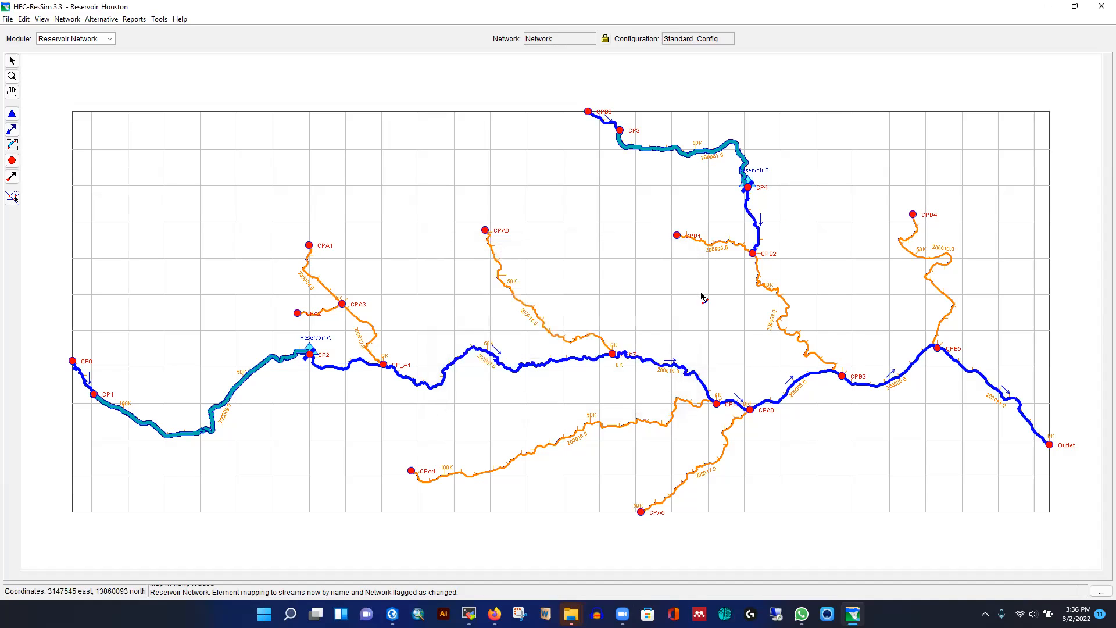
Add routing reaches from CPB2 to CPB3 and from CPB1 to CPB2, keeping the default names
left_click(753, 255)
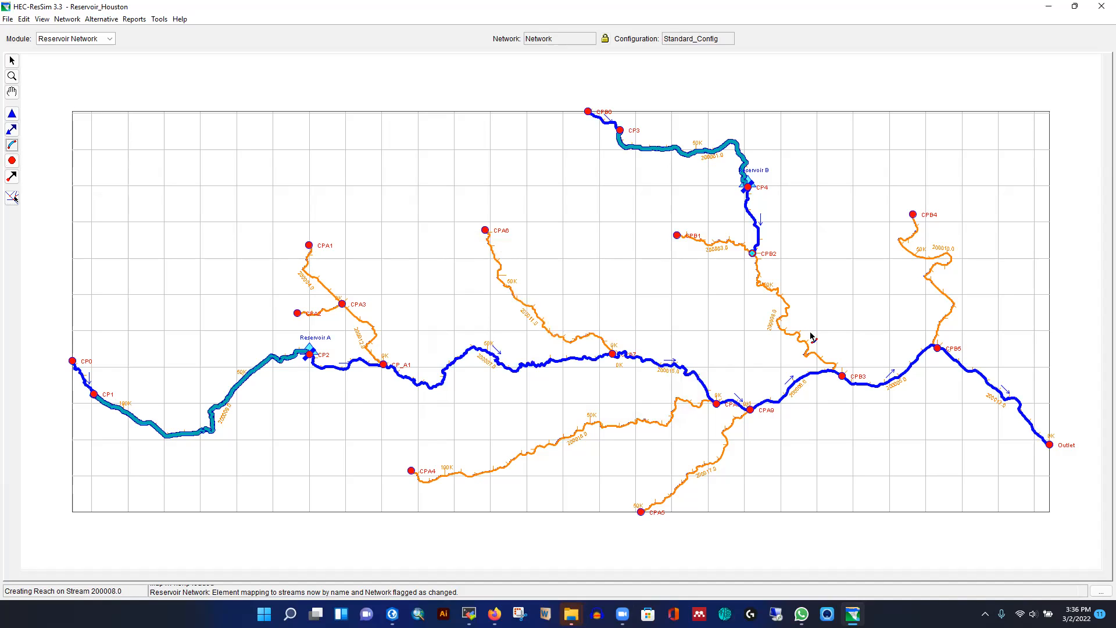
left_click(843, 377)
left_click(567, 375)
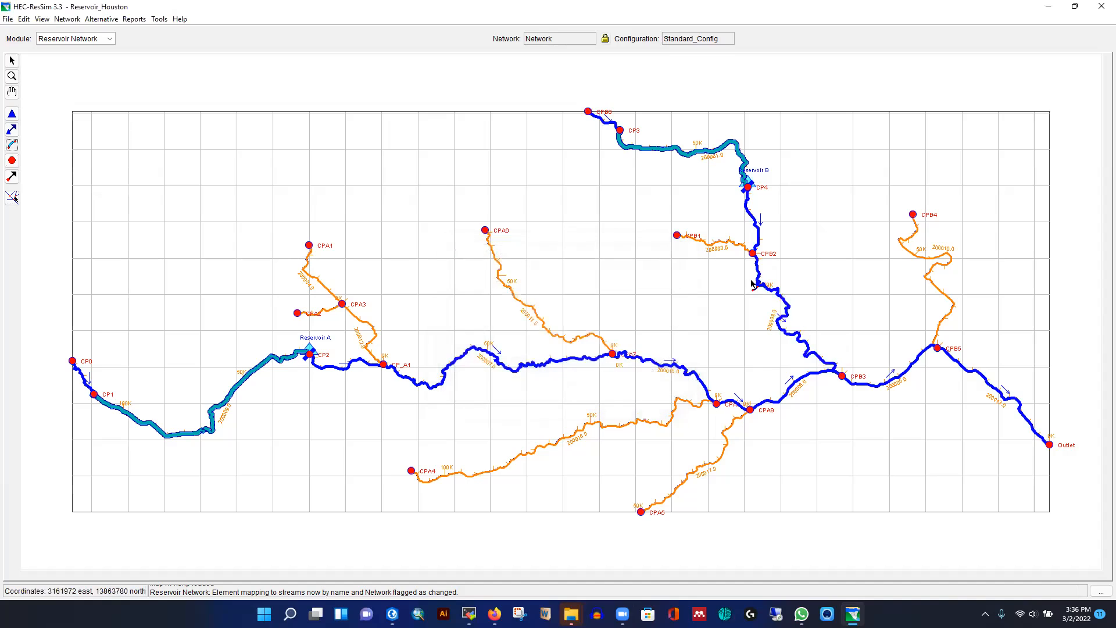
left_click(677, 236)
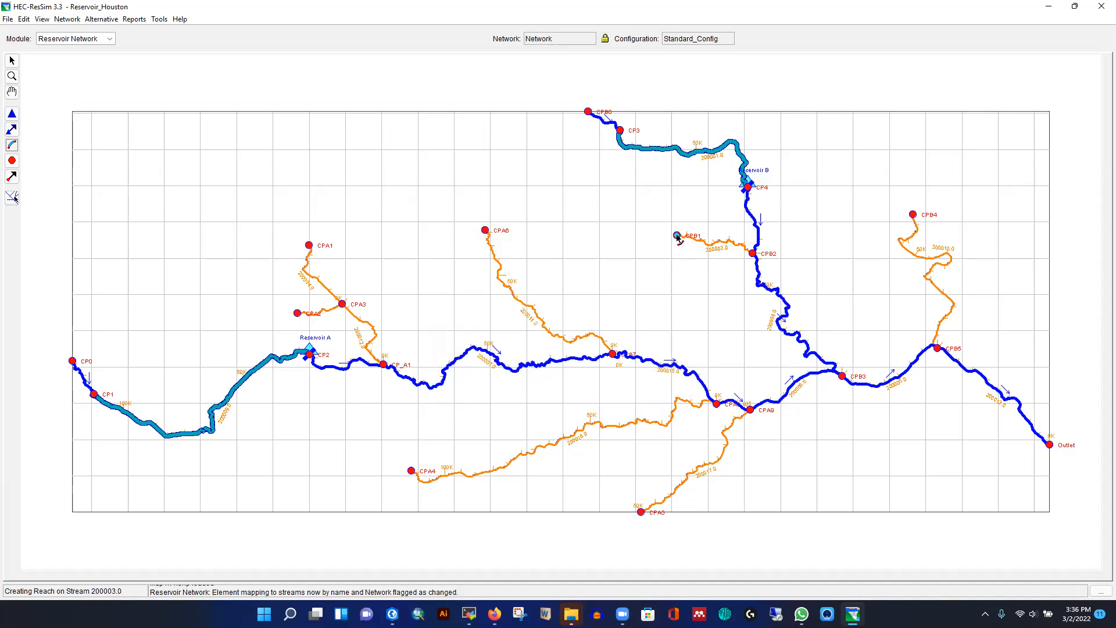
left_click(750, 255)
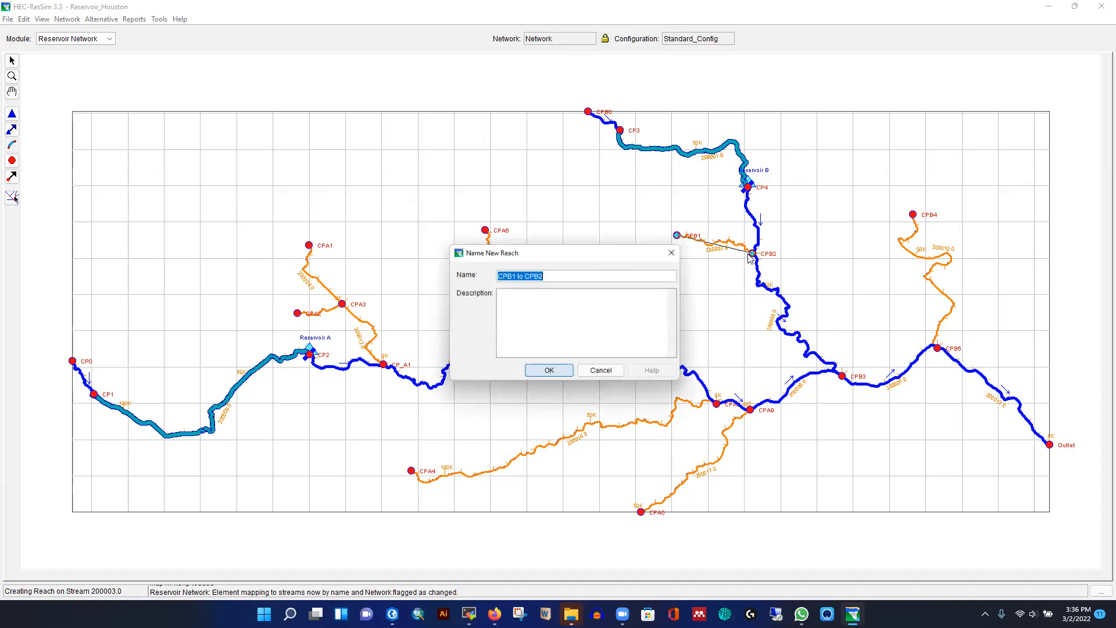
left_click(549, 371)
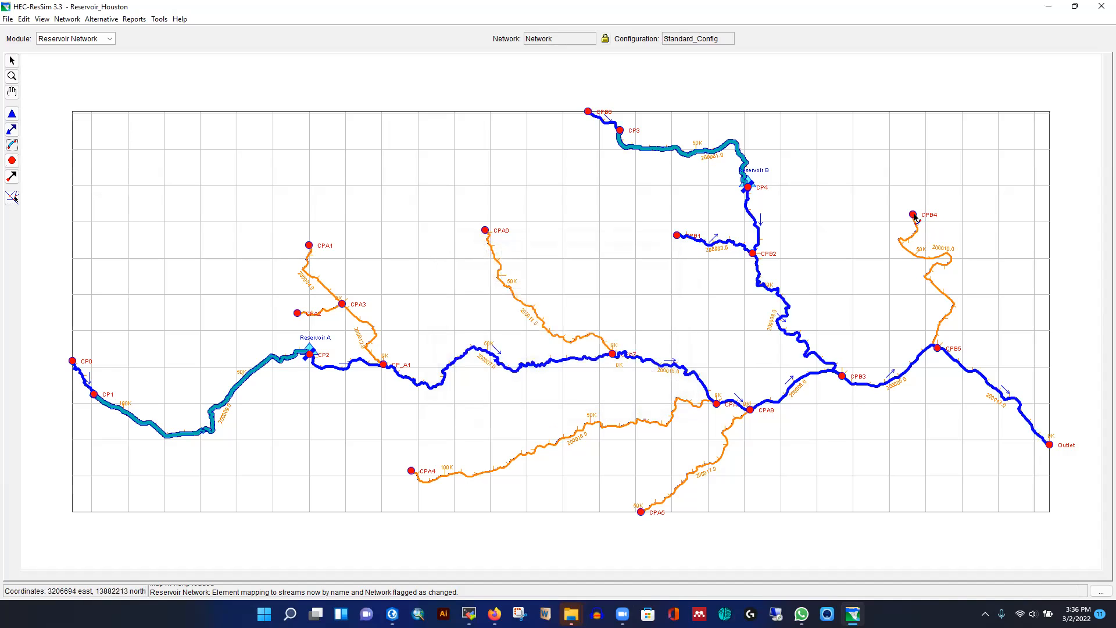
Add routing reaches from CPB4 to CPB5 and from CPA6 to CPA7, keeping the default names
left_click(914, 215)
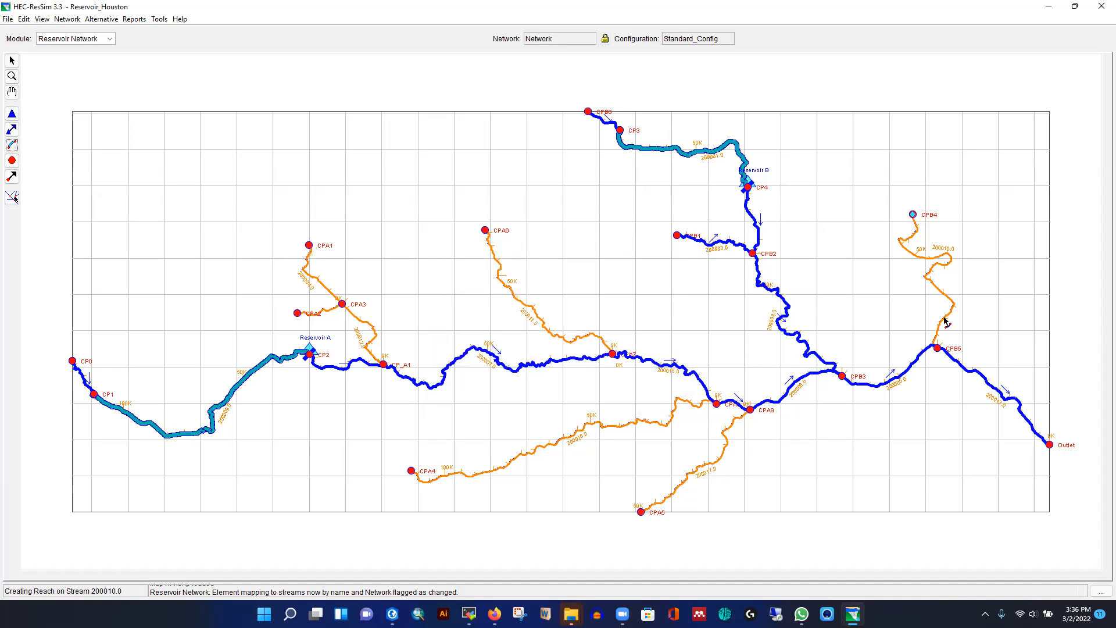
left_click(940, 350)
left_click(561, 373)
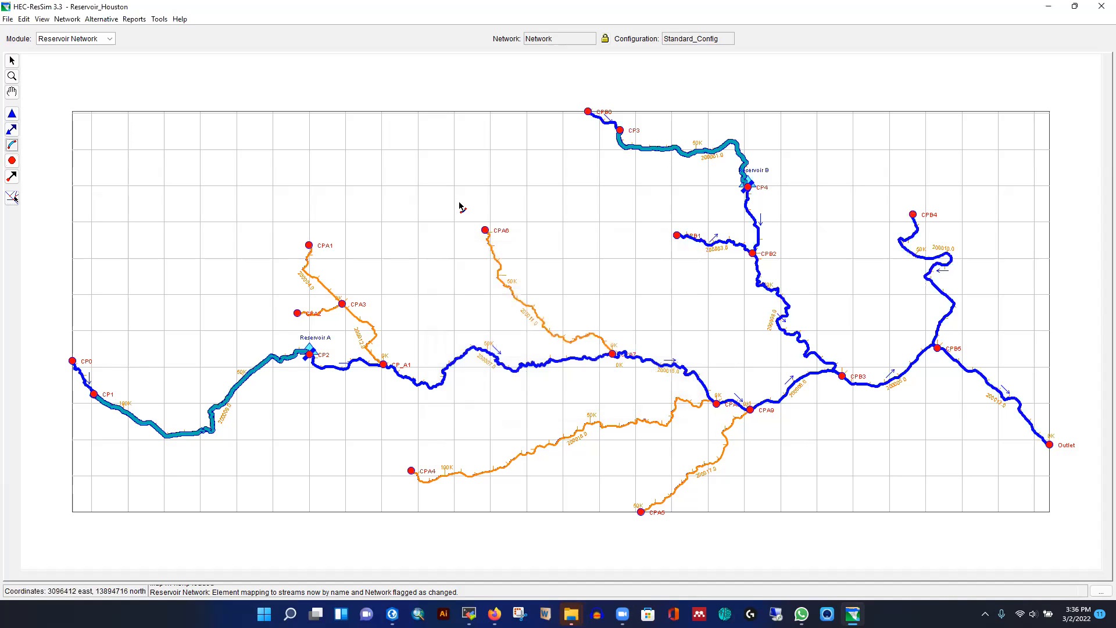
left_click(486, 231)
left_click(613, 354)
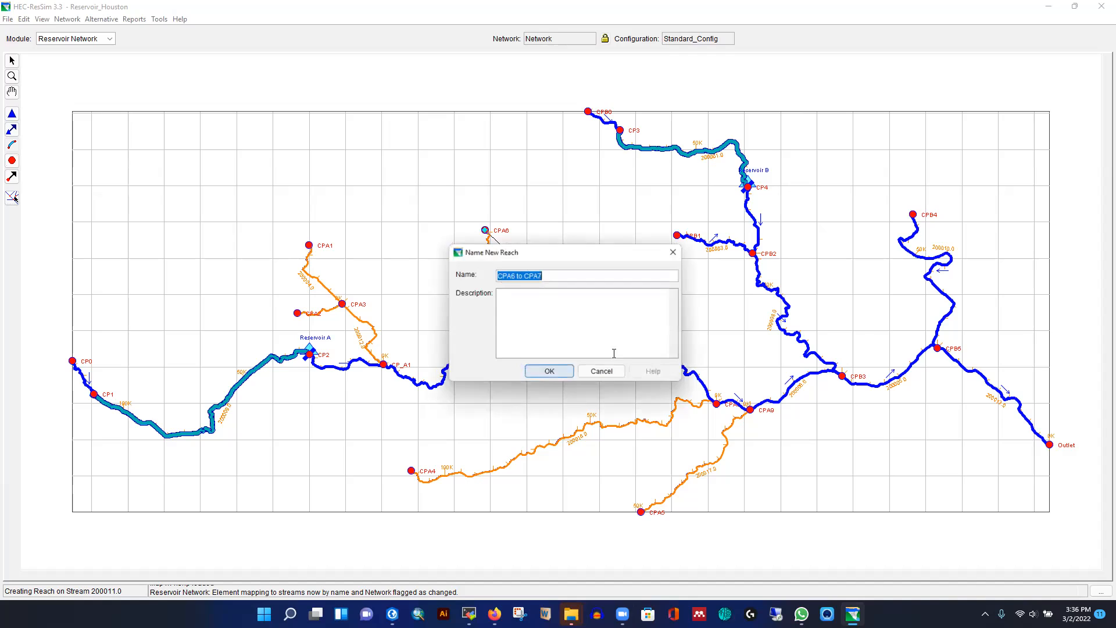
left_click(570, 376)
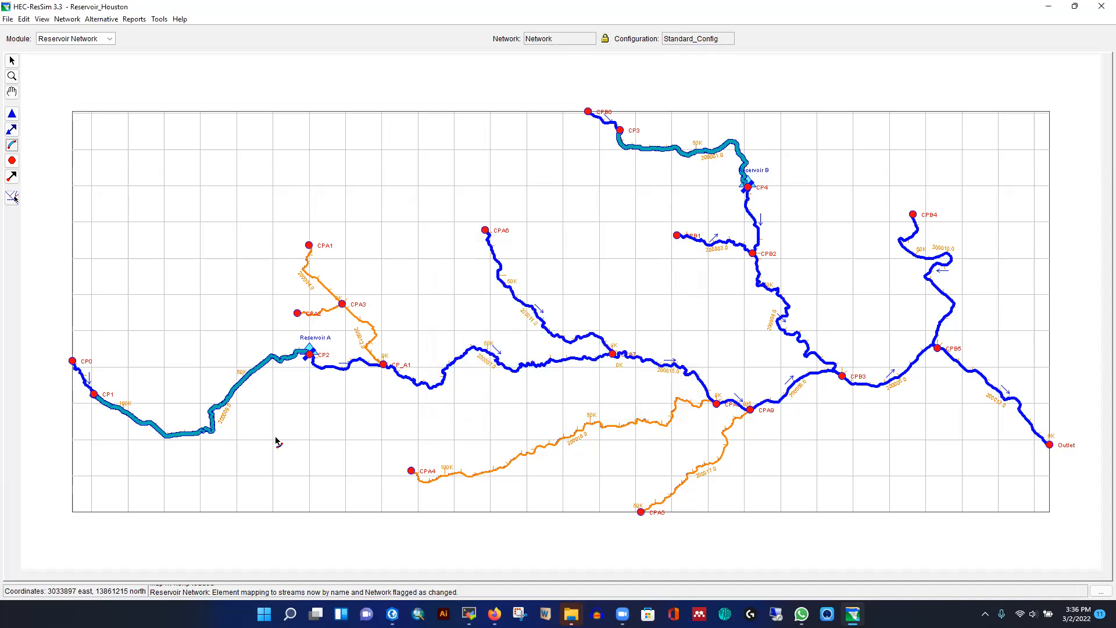
Add the southern tributary reaches from CPA4 to CPA8 and from CPA5 to CPA9, keeping the default names
left_click(411, 473)
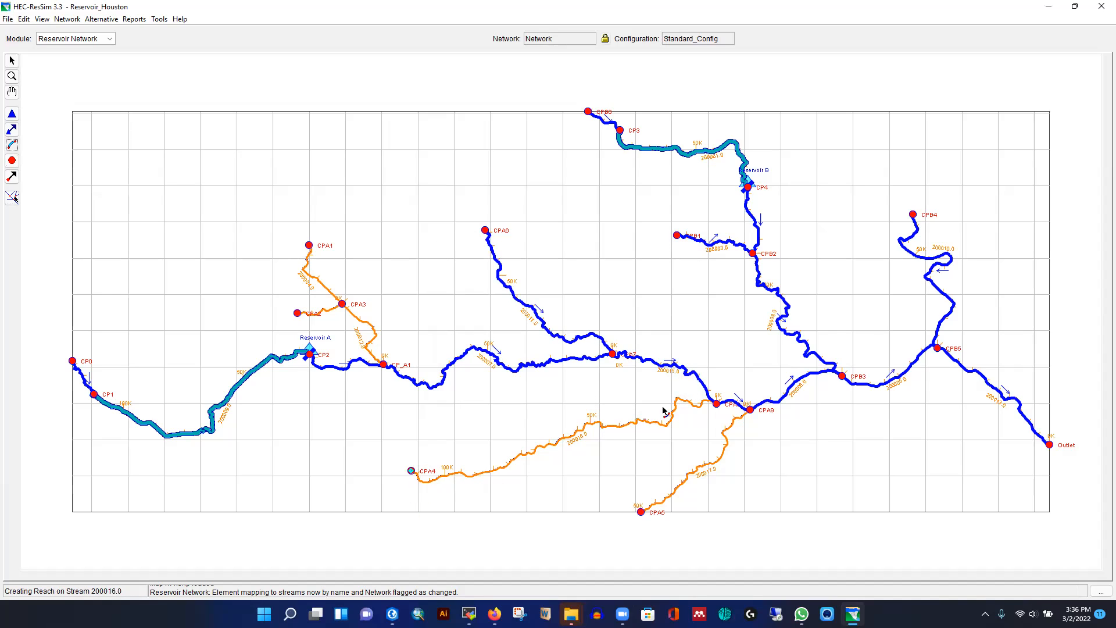
left_click(720, 405)
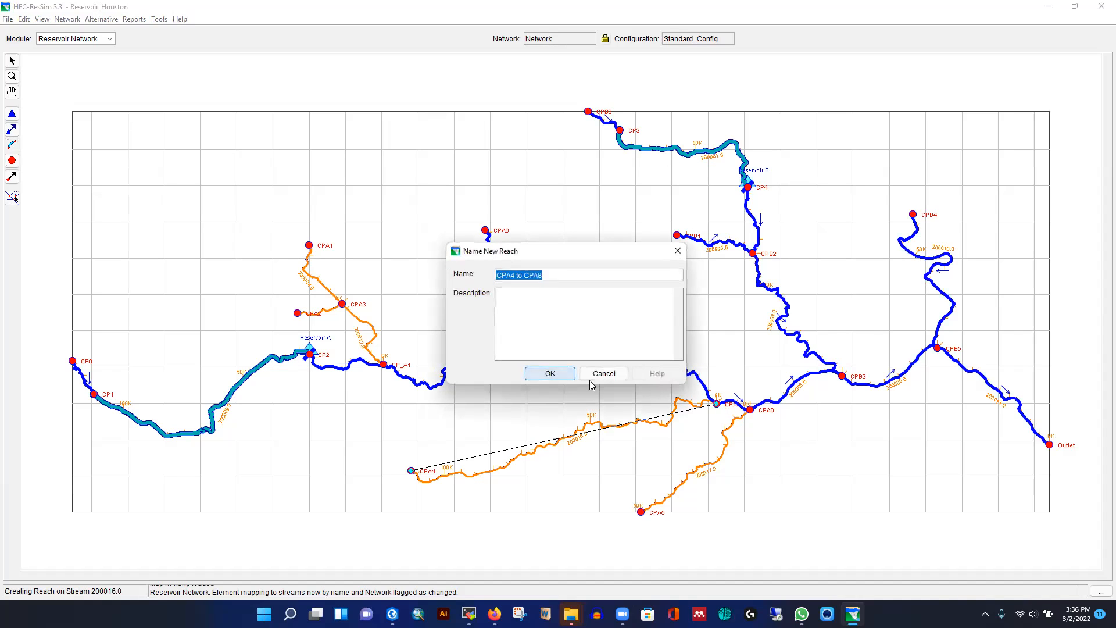
left_click(556, 373)
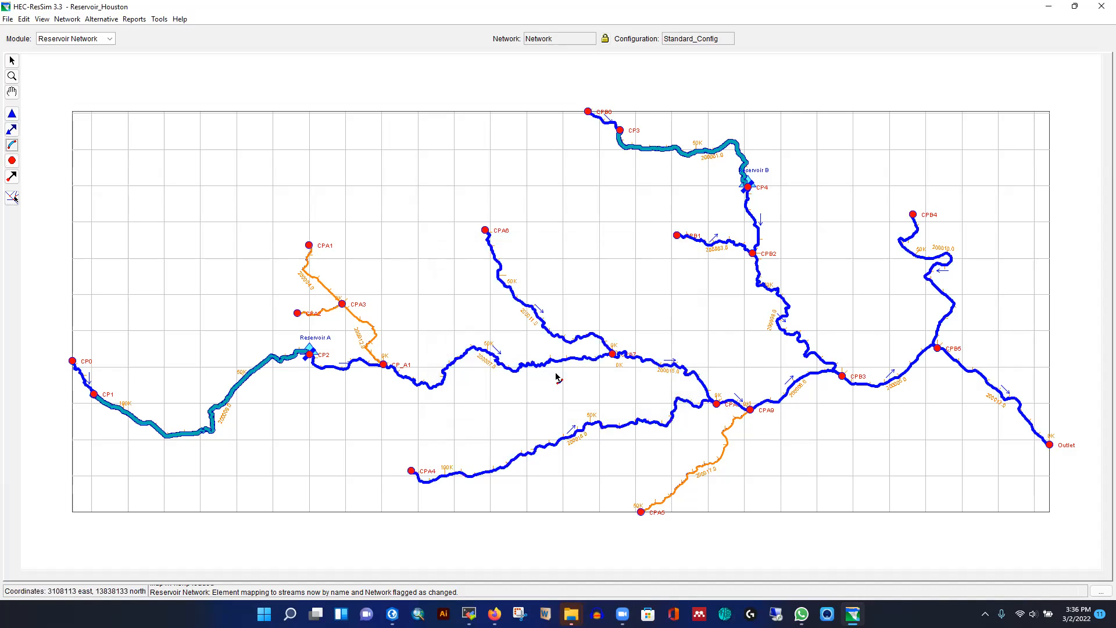
left_click(642, 513)
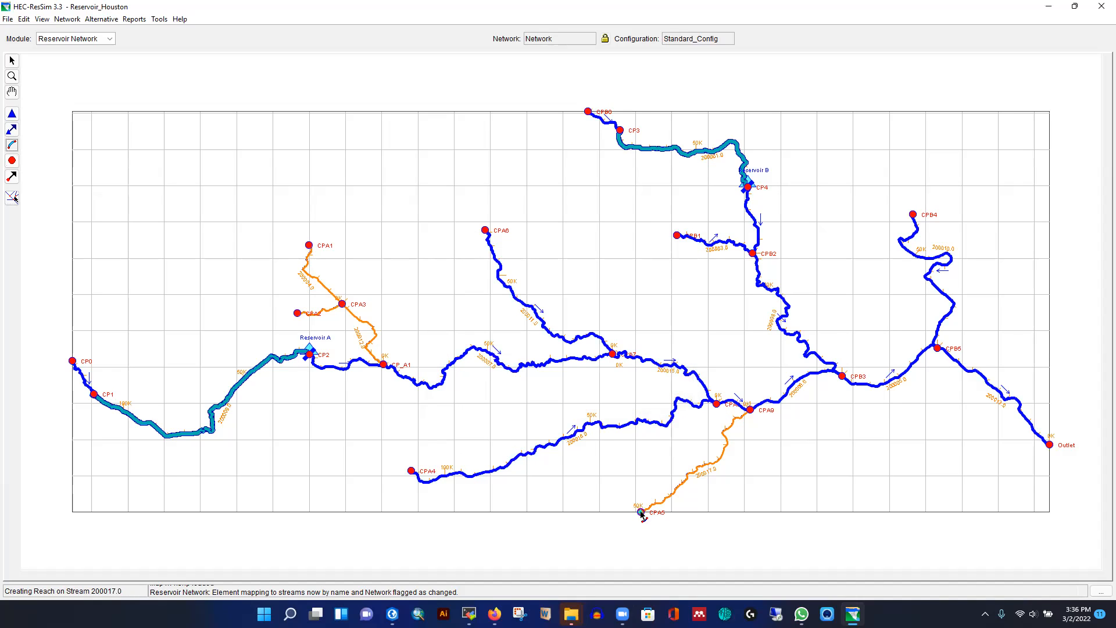
left_click(750, 411)
left_click(550, 373)
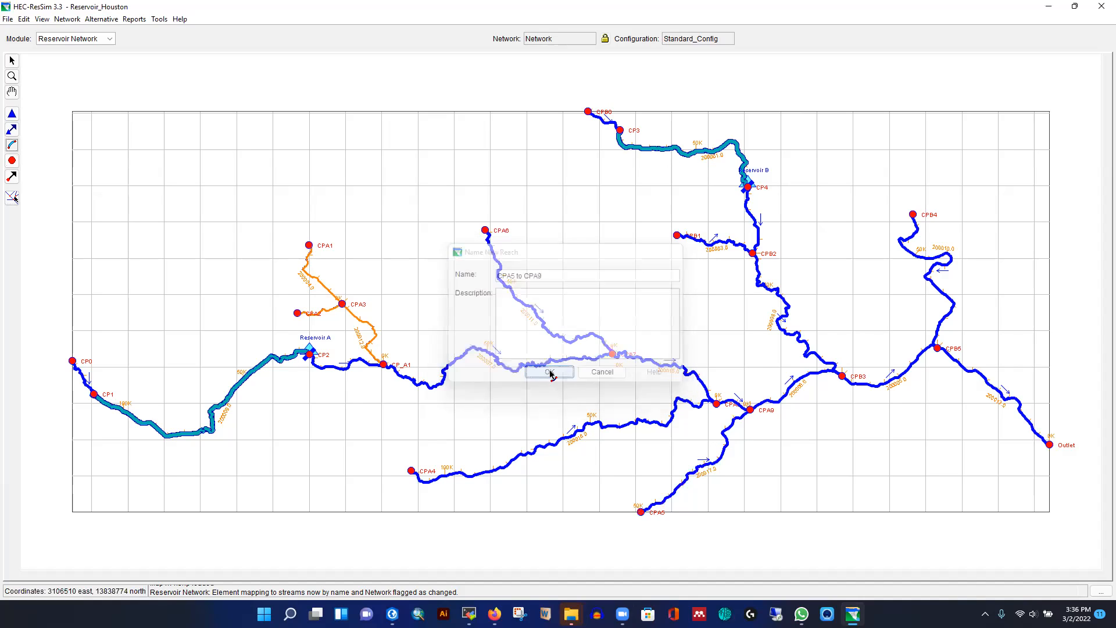
Add routing reaches from CPA1 to CPA3 and from CPA3 to CP_A1, keeping the default names
left_click(309, 247)
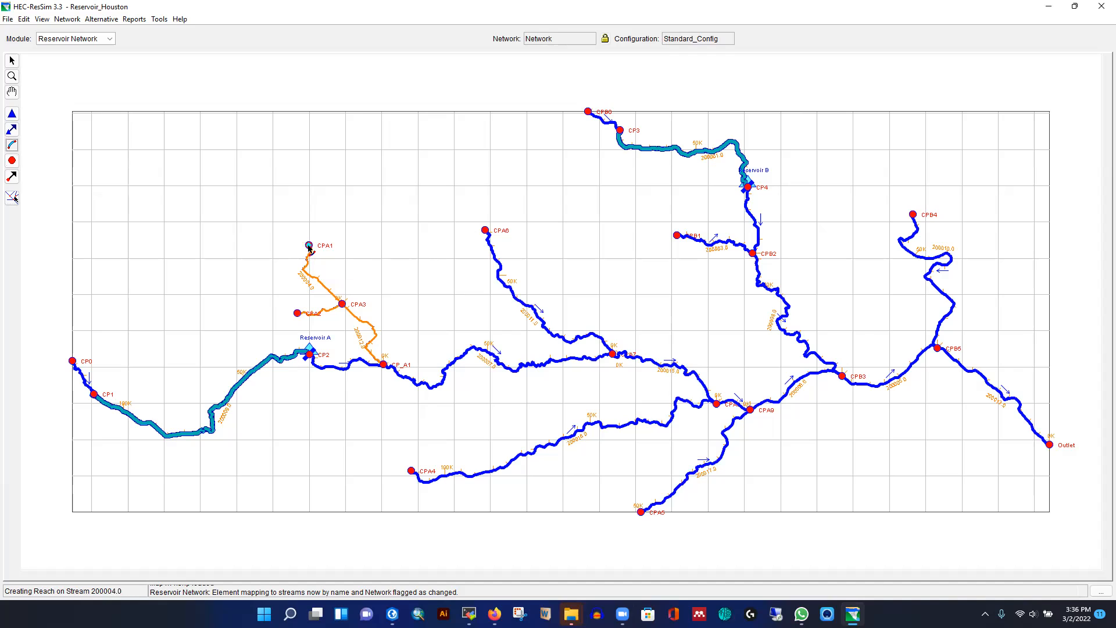
left_click(343, 305)
left_click(549, 372)
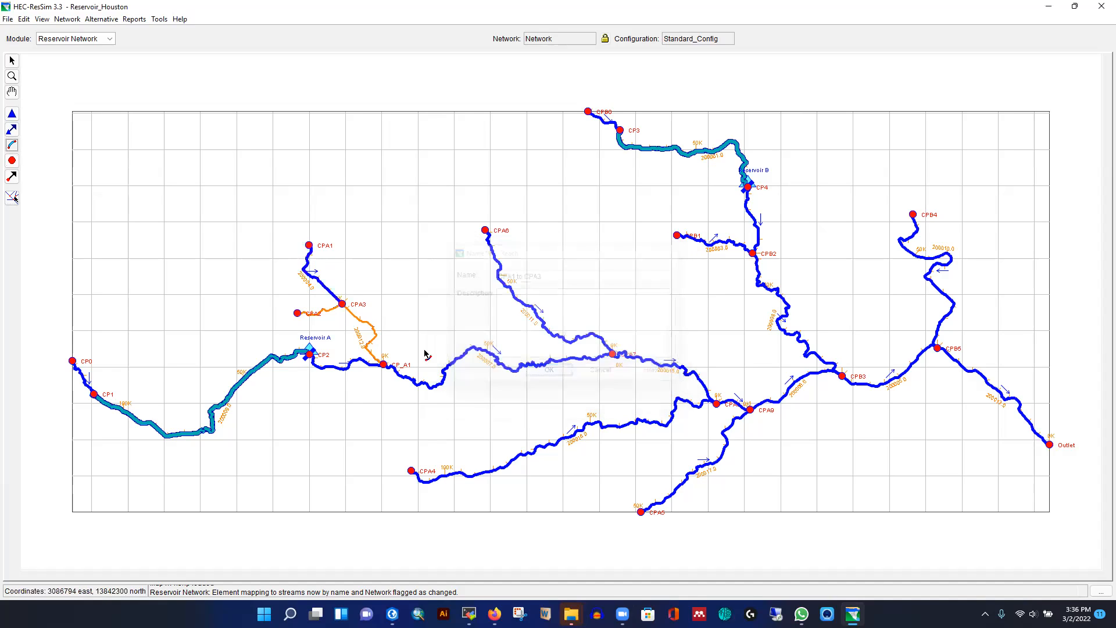
left_click(343, 305)
left_click(385, 368)
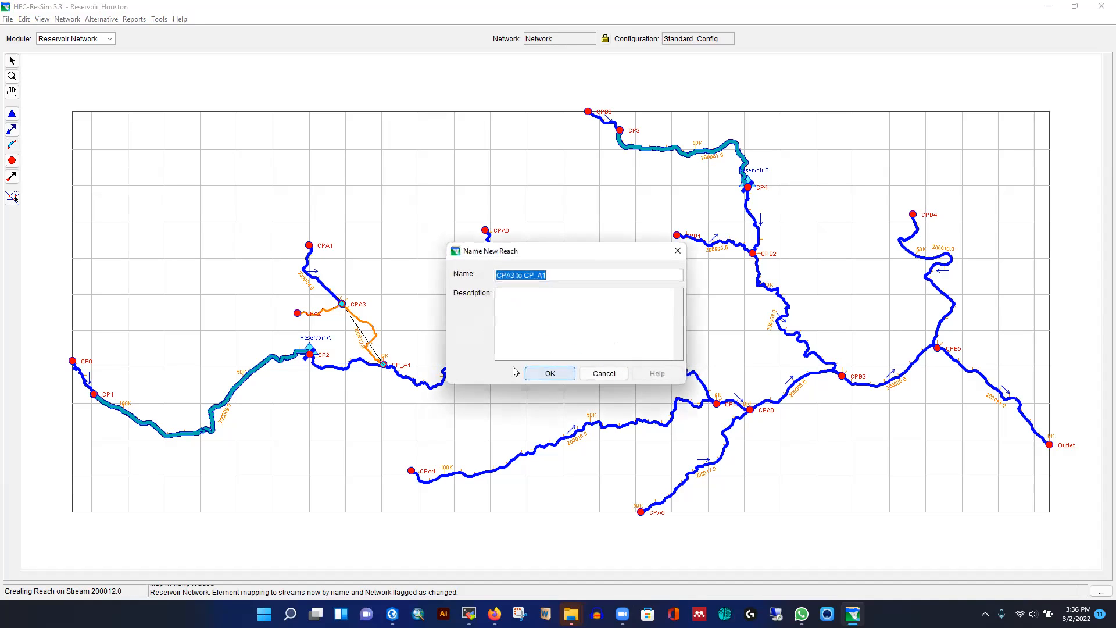
left_click(530, 372)
Add the last tributary reach from CPA2 to CPA3 with its default name and return to the selection tool
left_click(297, 314)
left_click(346, 309)
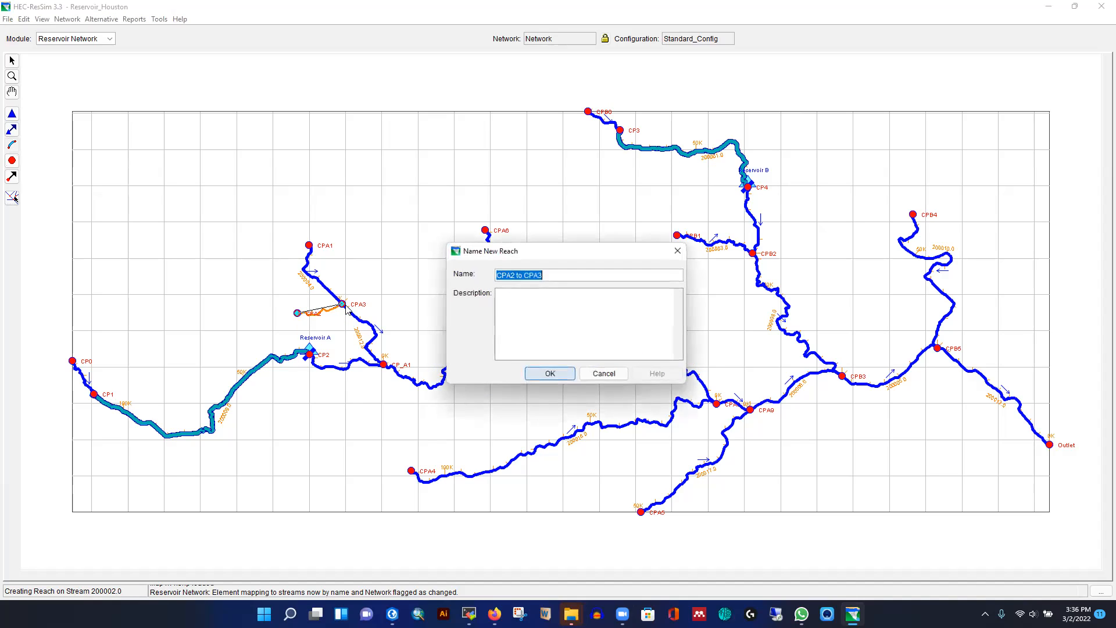
left_click(543, 372)
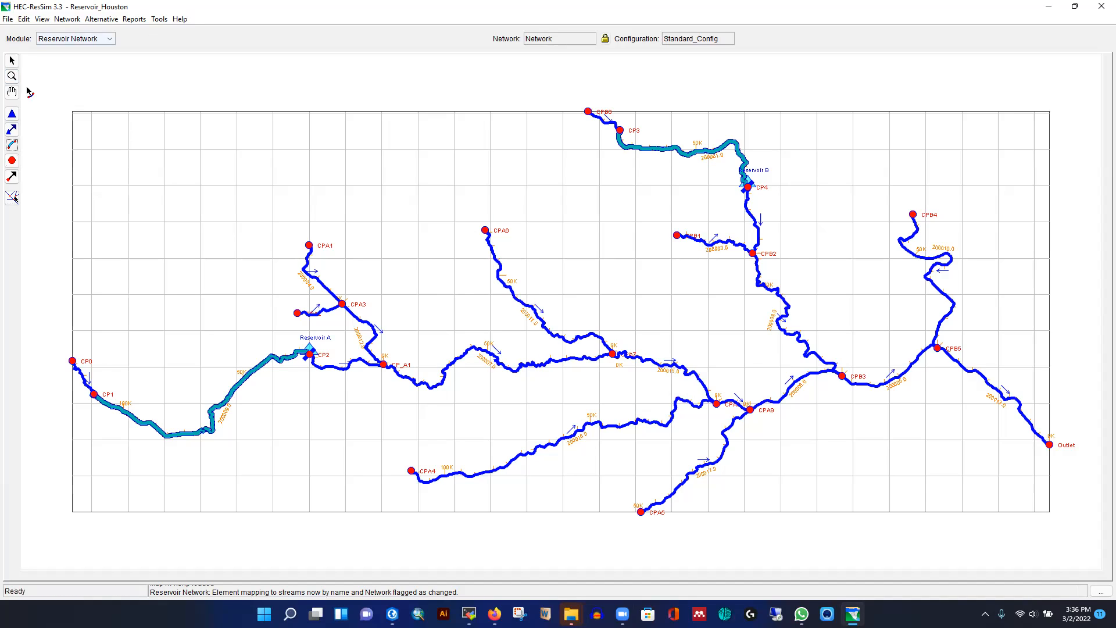
left_click(11, 60)
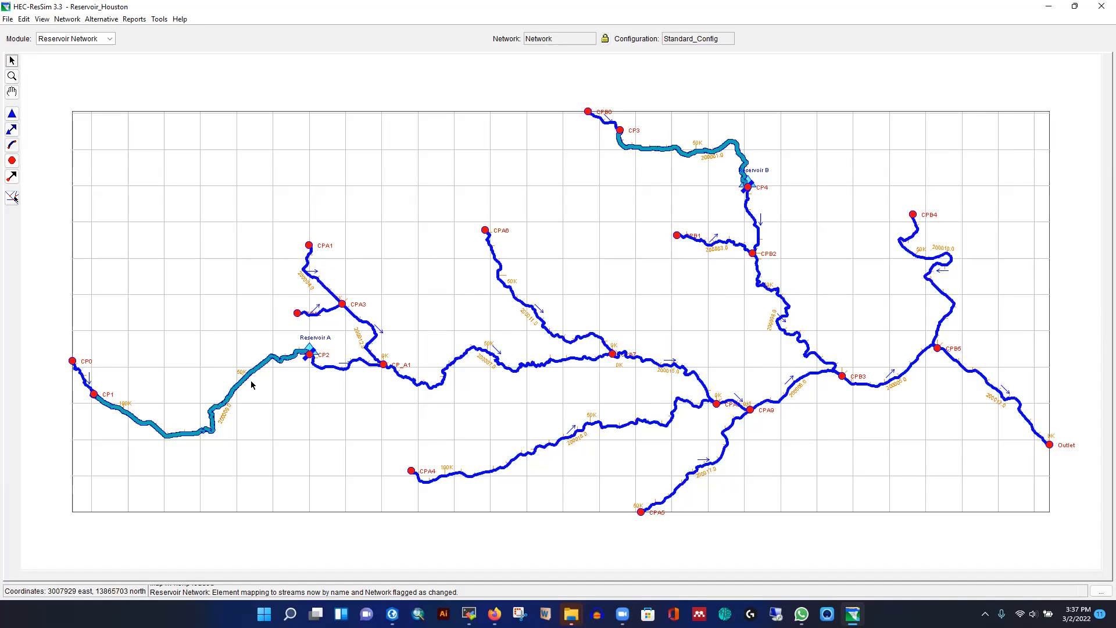
left_click(371, 325)
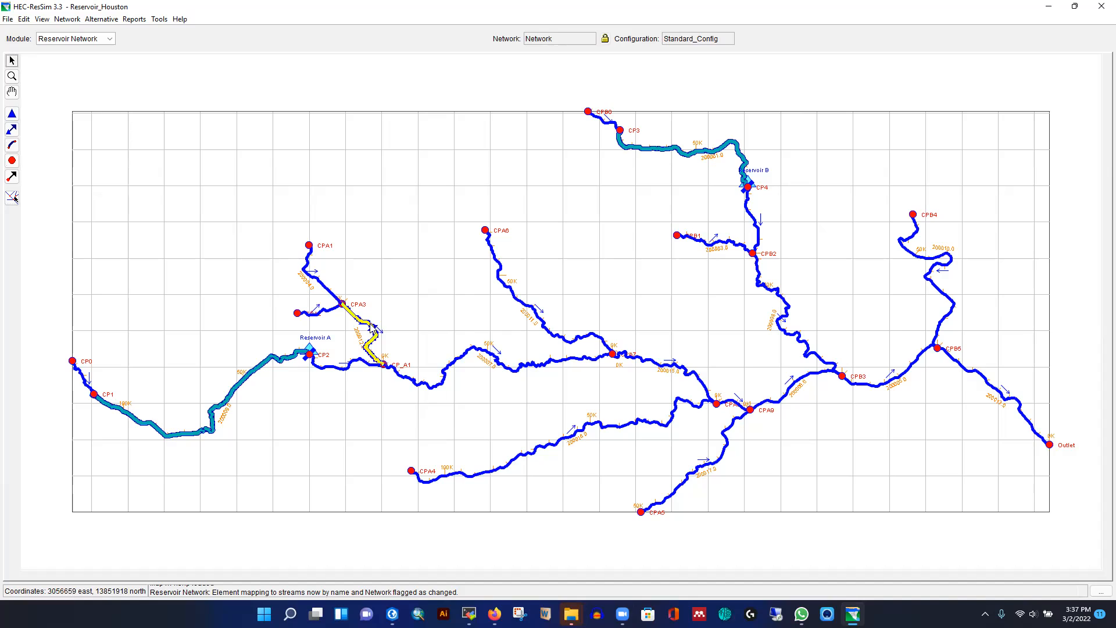
right_click(371, 325)
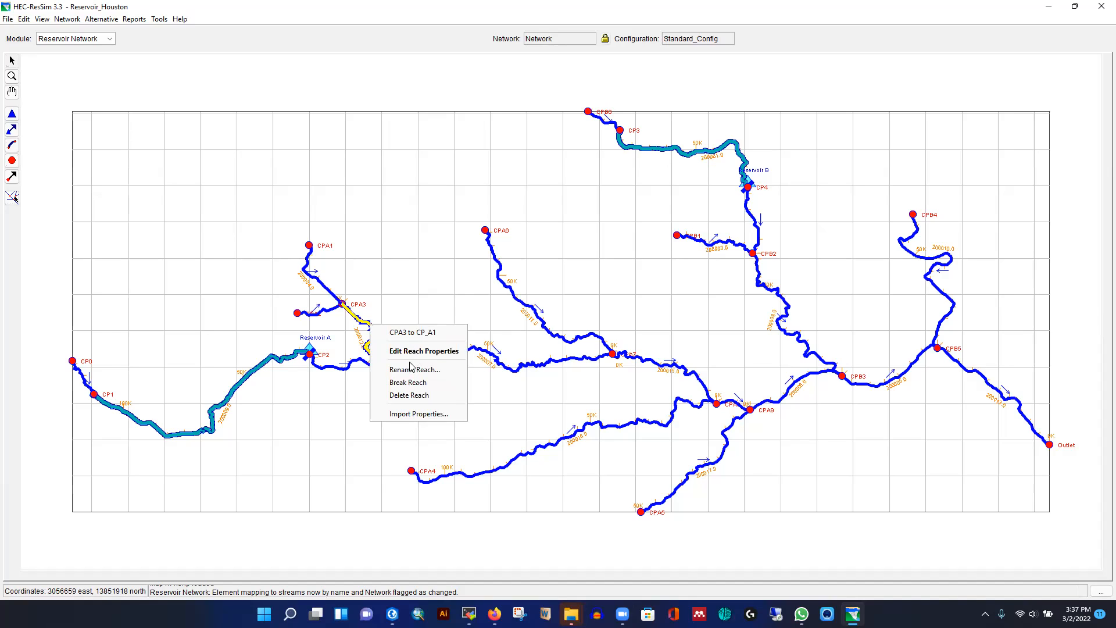
left_click(452, 82)
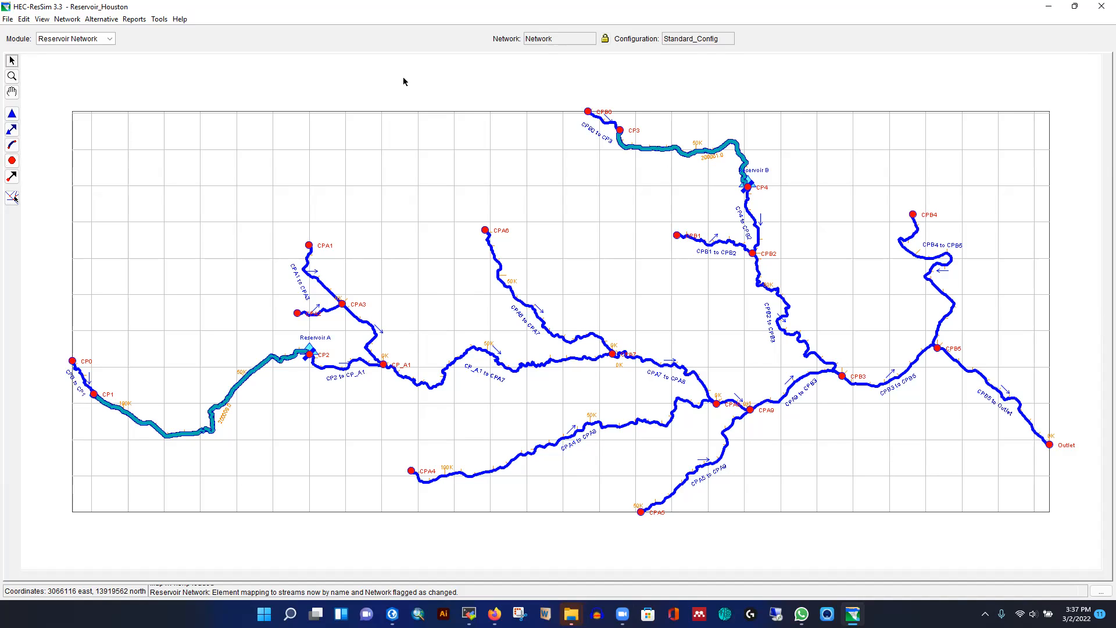
Open the reservoir properties of Reservoir A for editing, keeping Reservoir A as the chosen reservoir
left_click(217, 410)
right_click(216, 412)
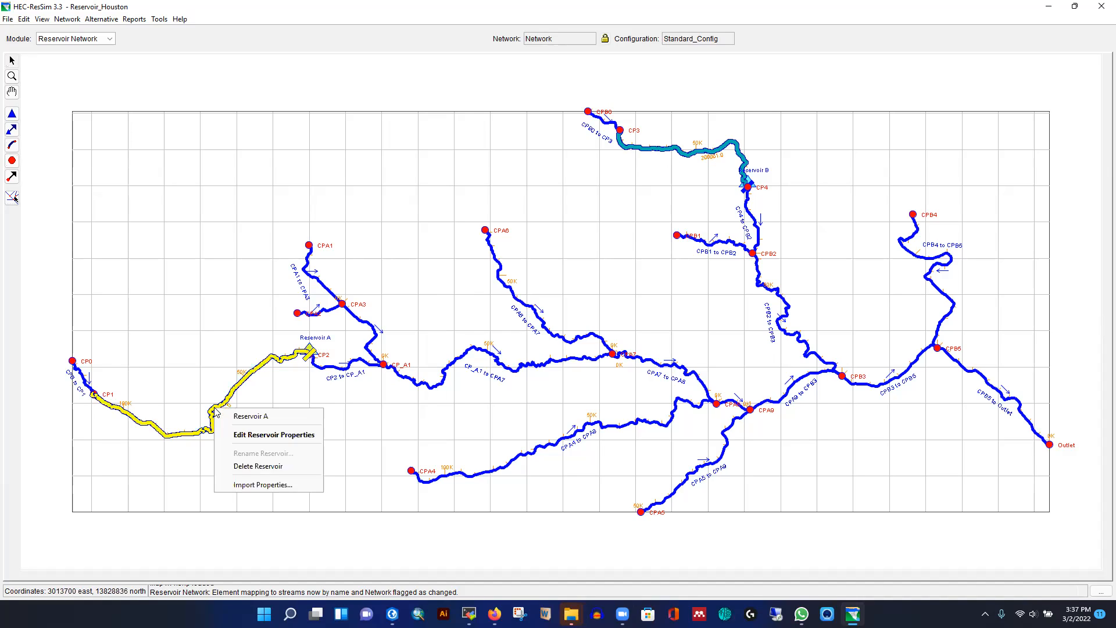
left_click(249, 436)
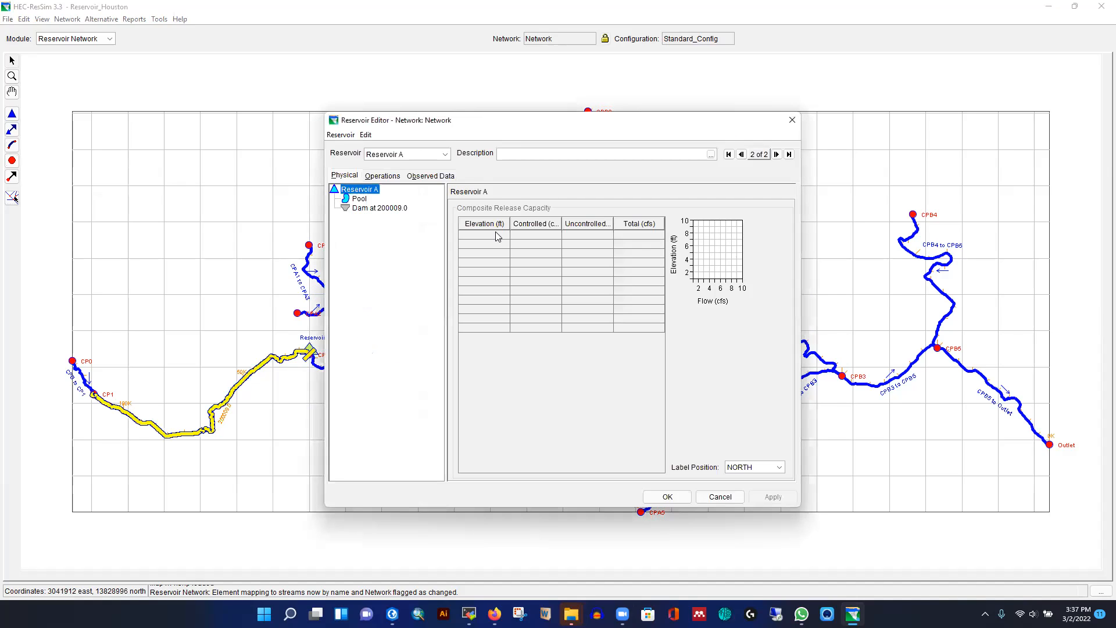
left_click_drag(496, 125, 430, 99)
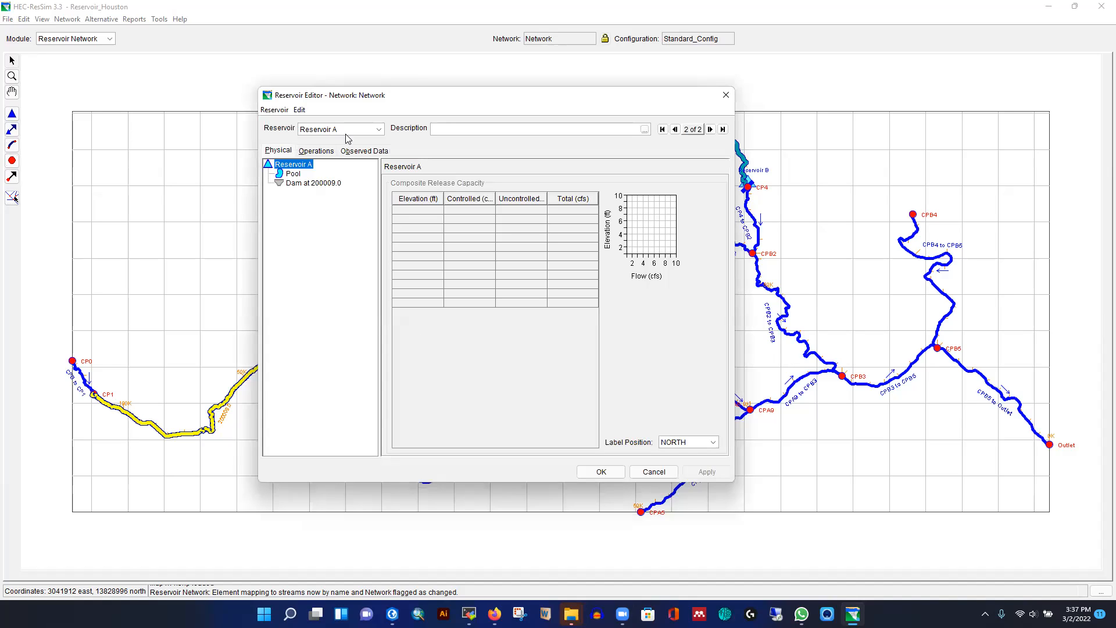
left_click(382, 132)
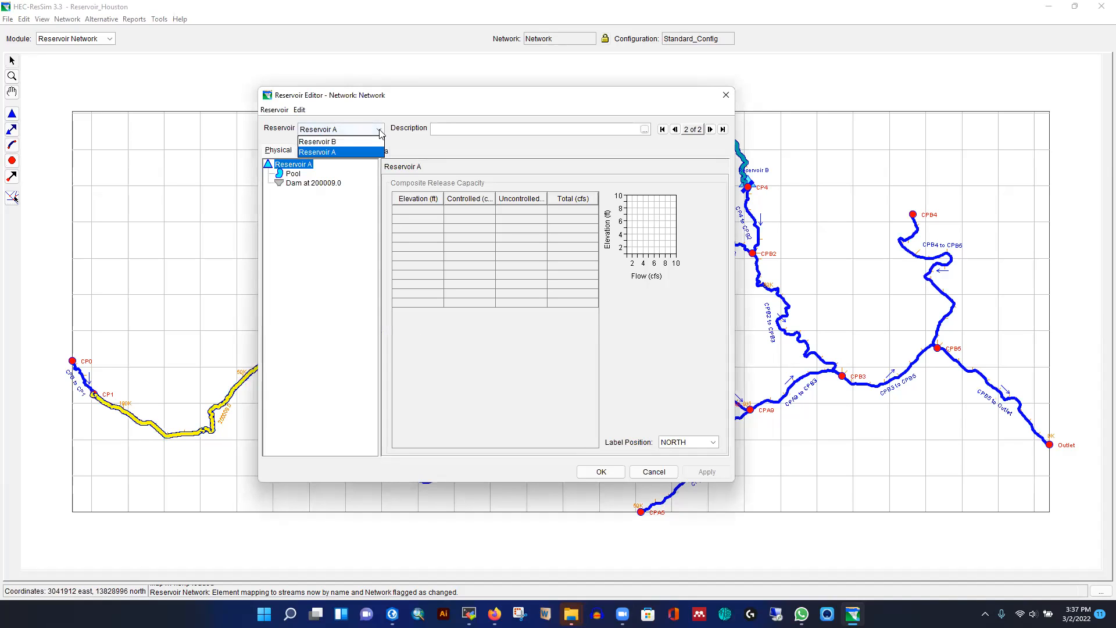
left_click(431, 151)
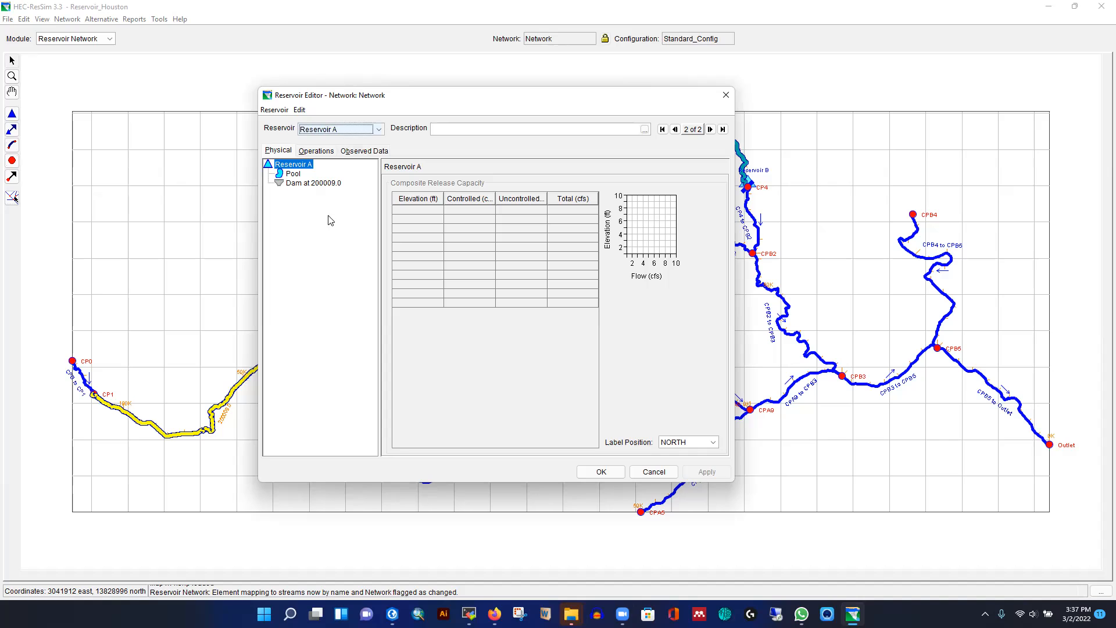
Switch to Firefox and search the web for "storage reservoir section" in a new tab
left_click(494, 614)
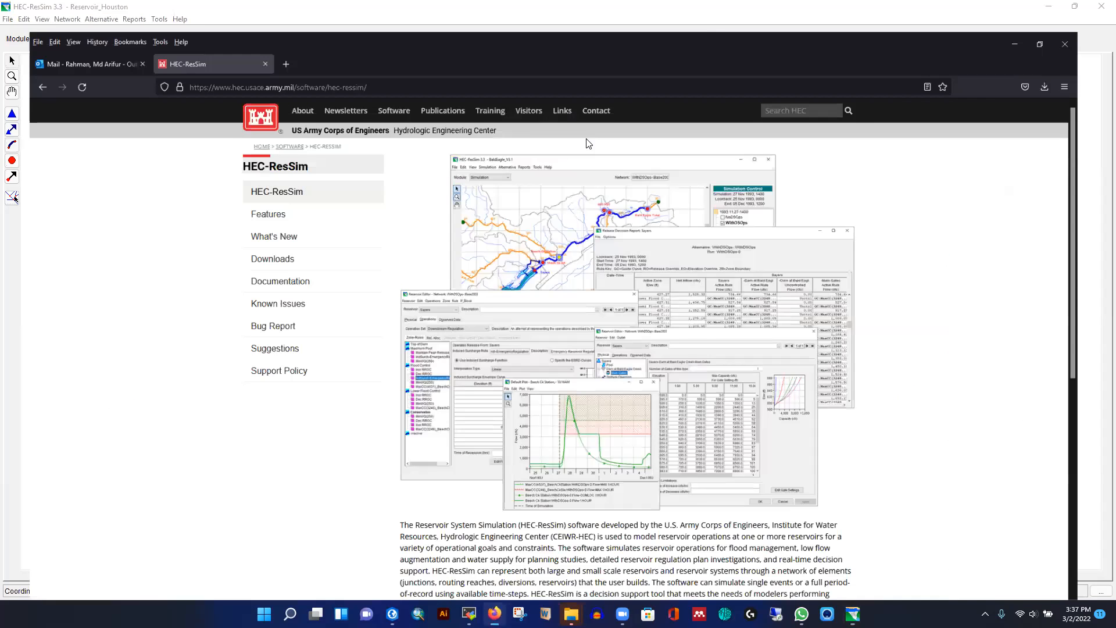
double_click(270, 53)
key("ctrl+t")
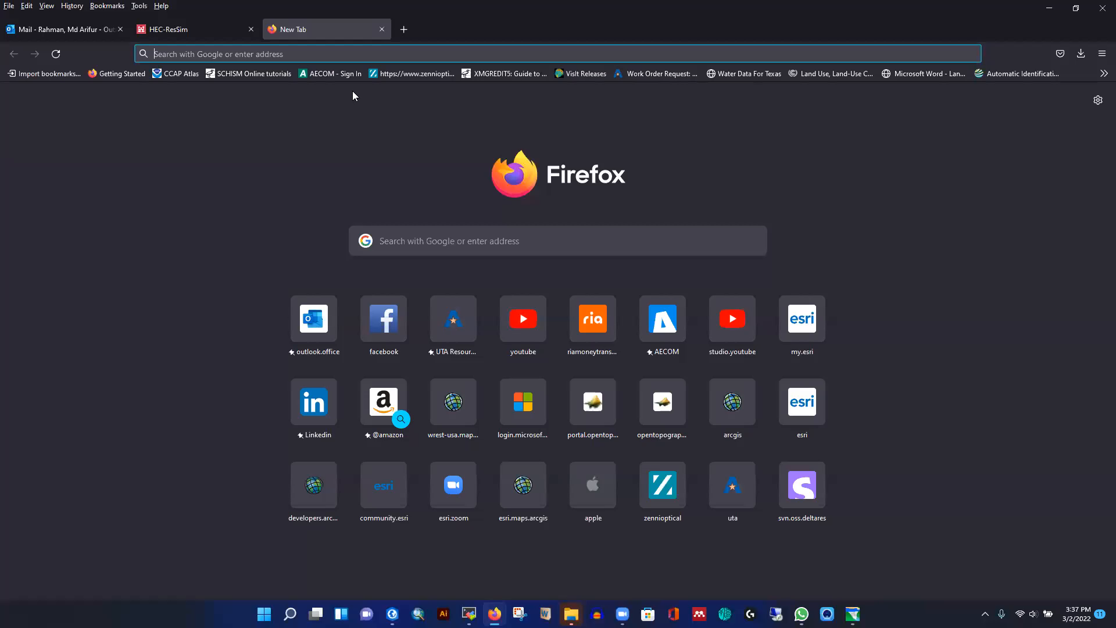
type("storag")
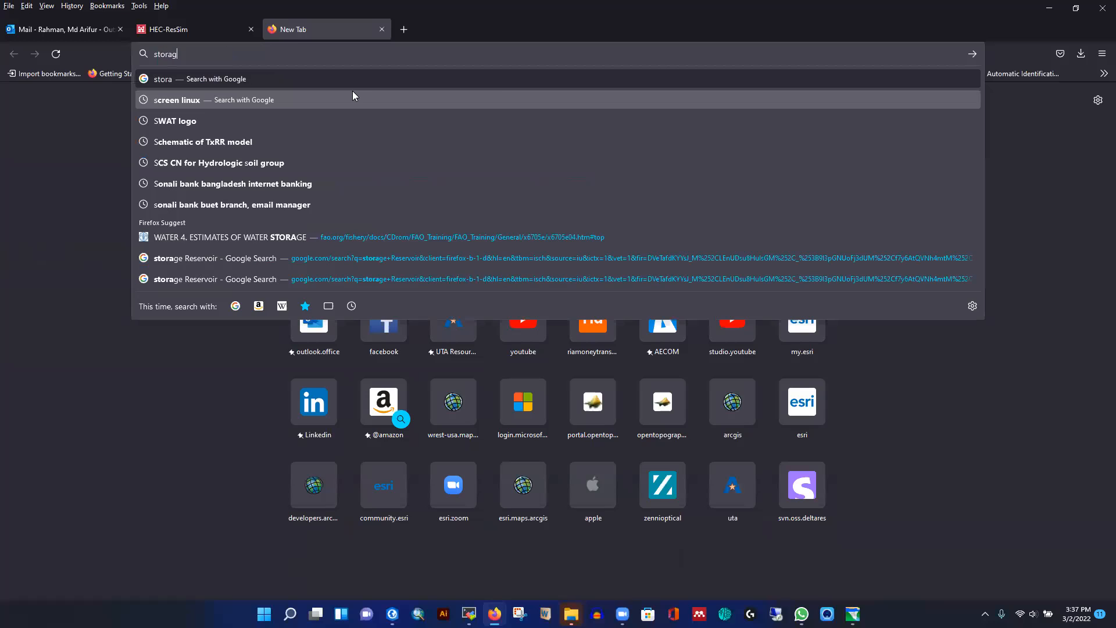
type("e reservoir sectio")
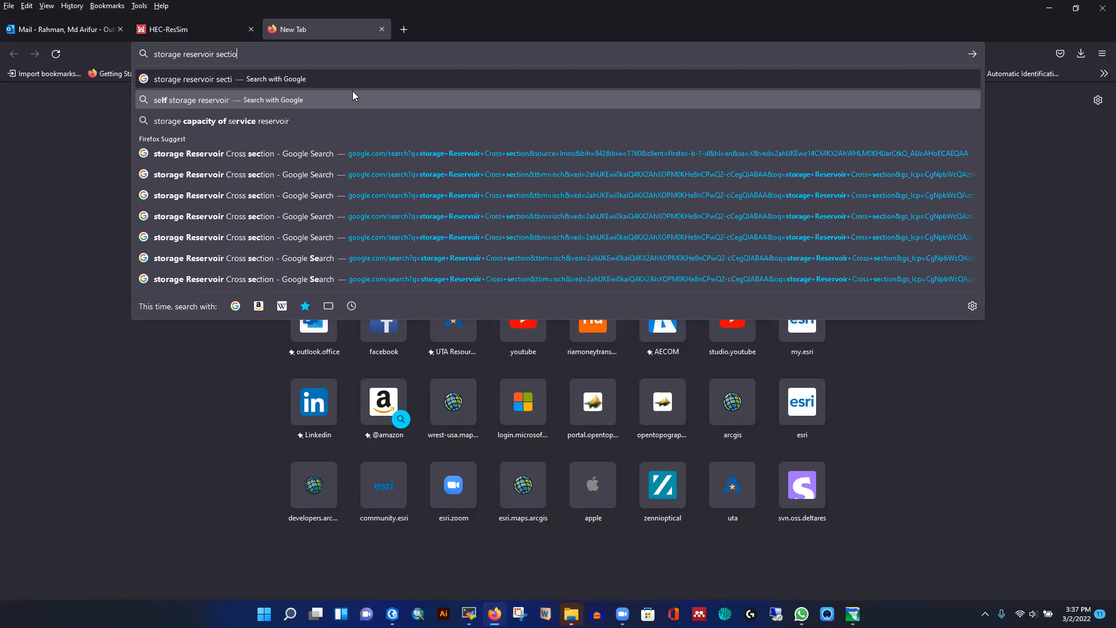
type("n")
key("Return")
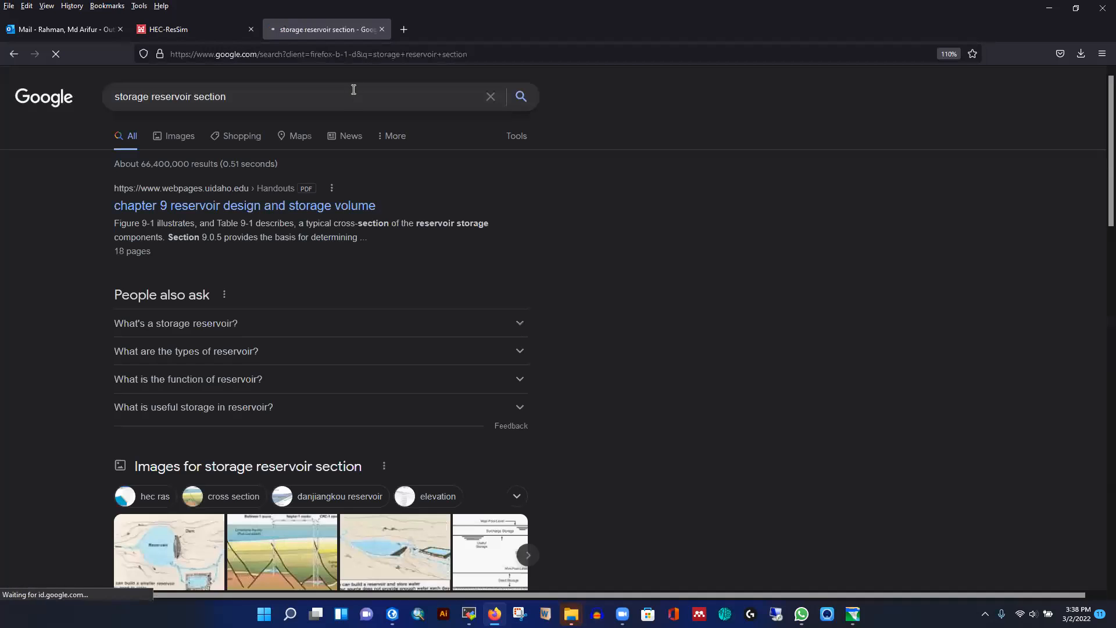
Find the "Storage zones of a reservoir" diagram among the image results and open its source page
scroll(369, 317, "down", 3)
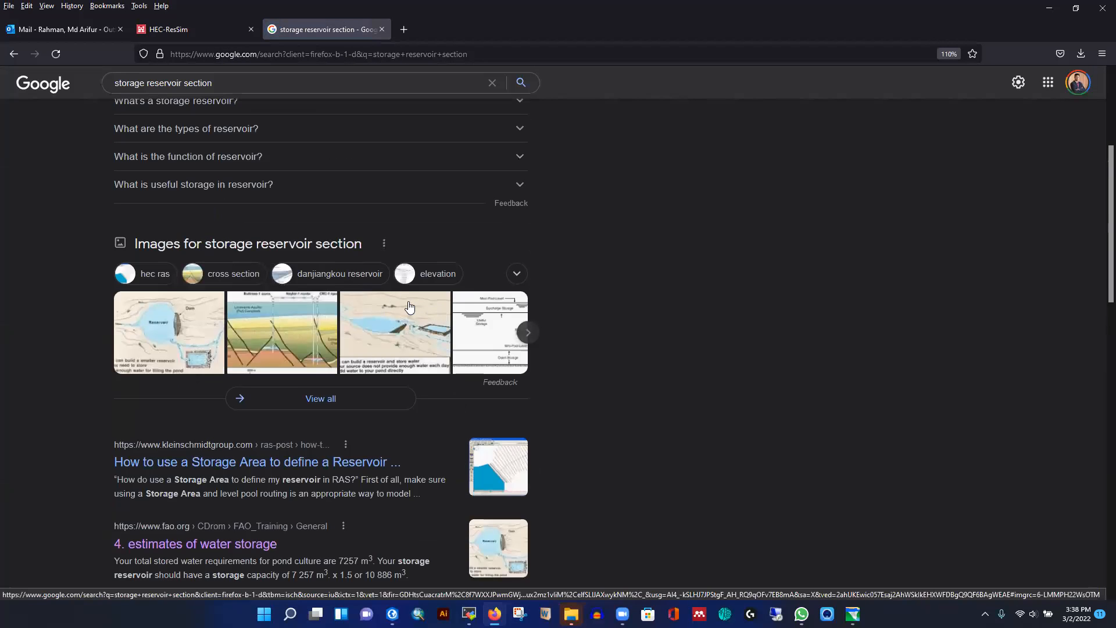
scroll(198, 203, "up", 3)
left_click(180, 139)
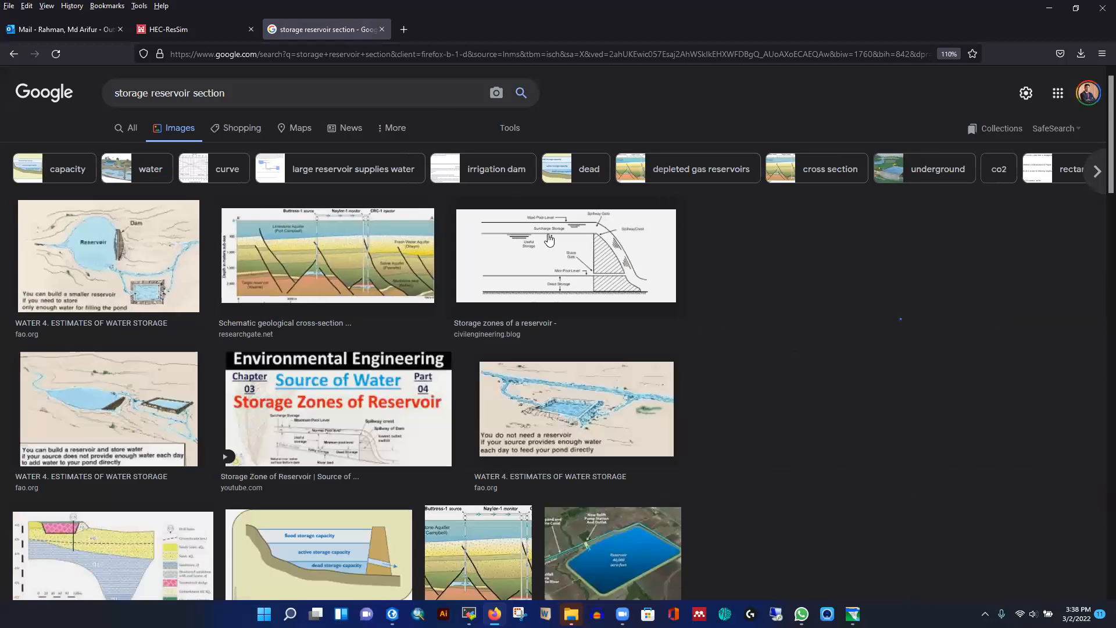
left_click(550, 251)
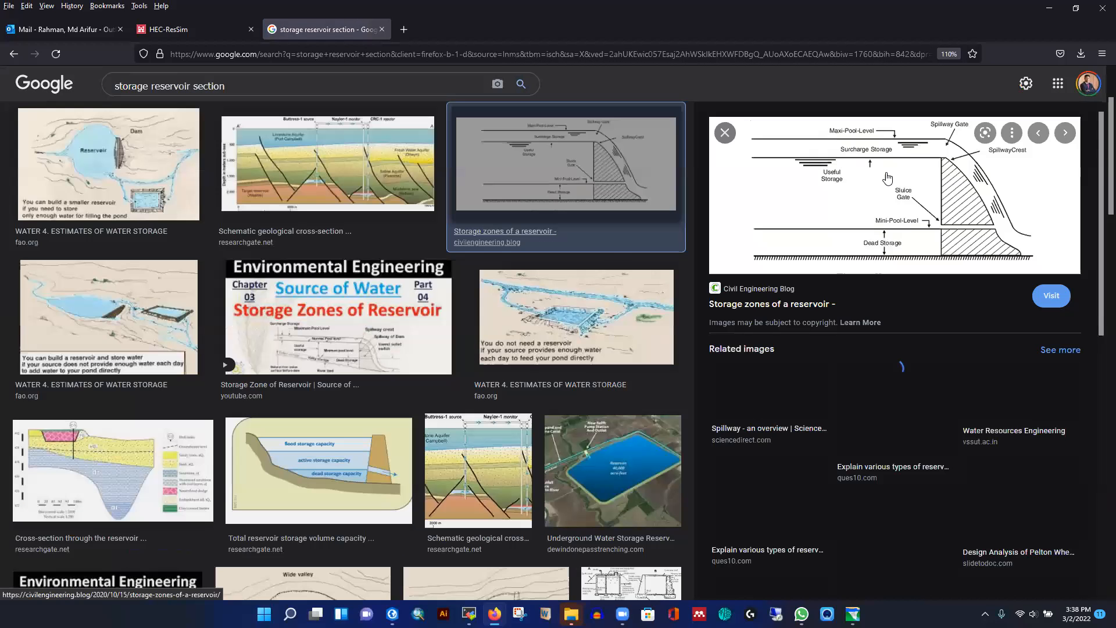
left_click(926, 179)
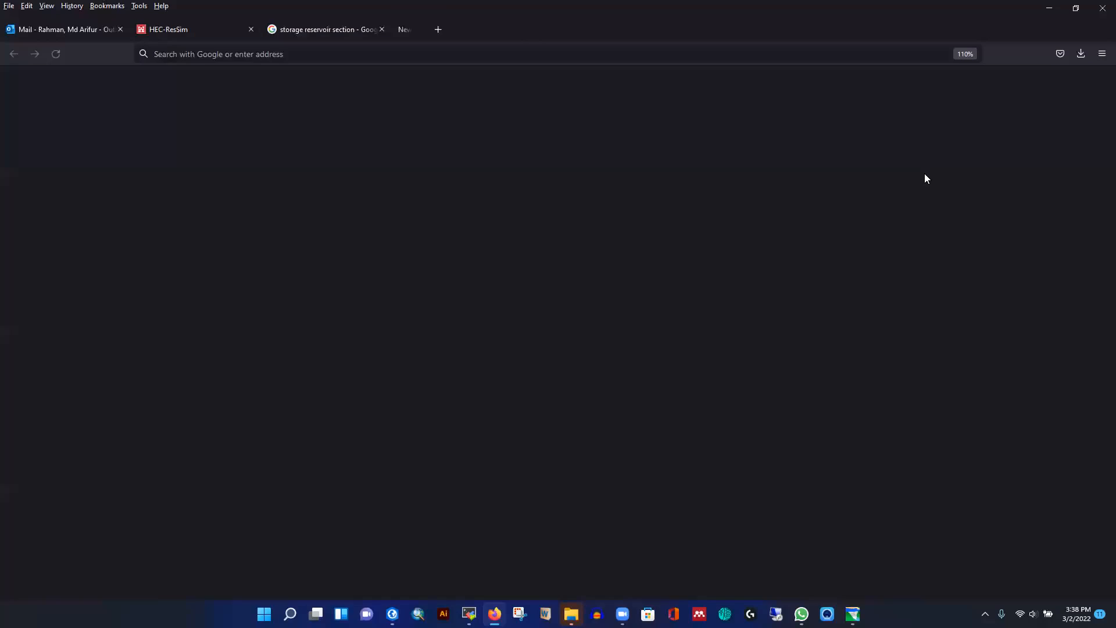
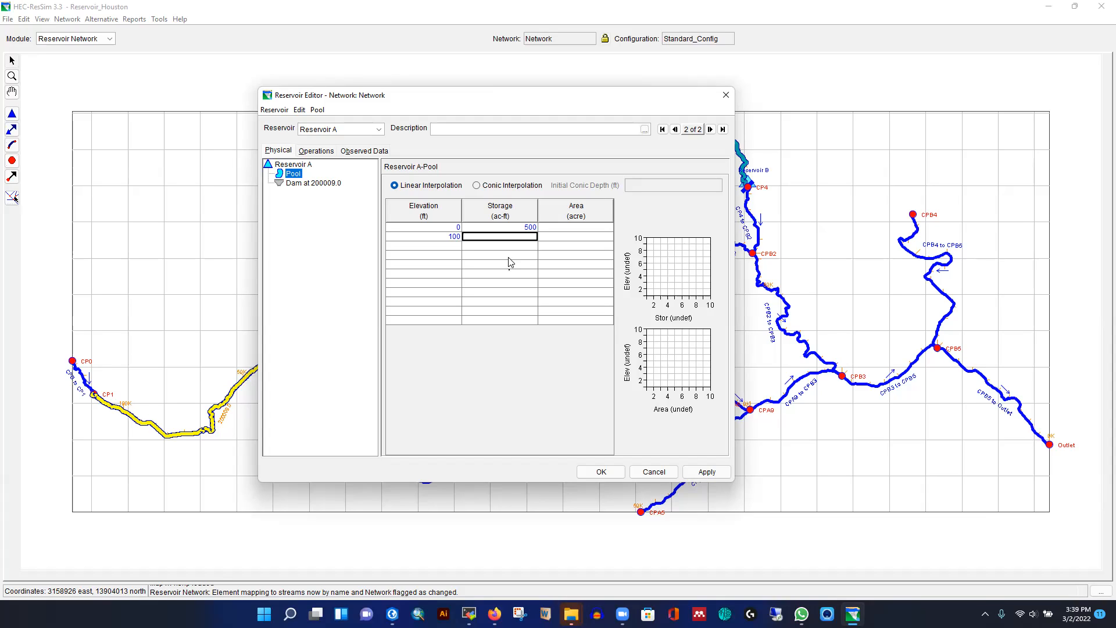
Set Reservoir A's pool storage at 100 ft elevation to 20000 ac-ft and open the settings of its dam
type("200")
left_click(509, 259)
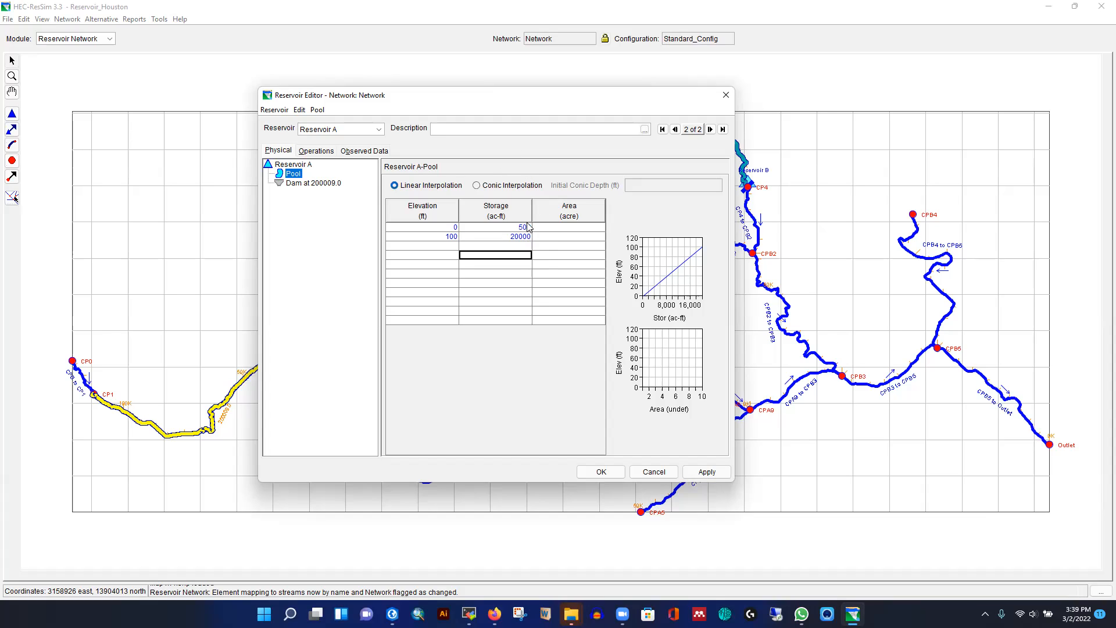
left_click(301, 187)
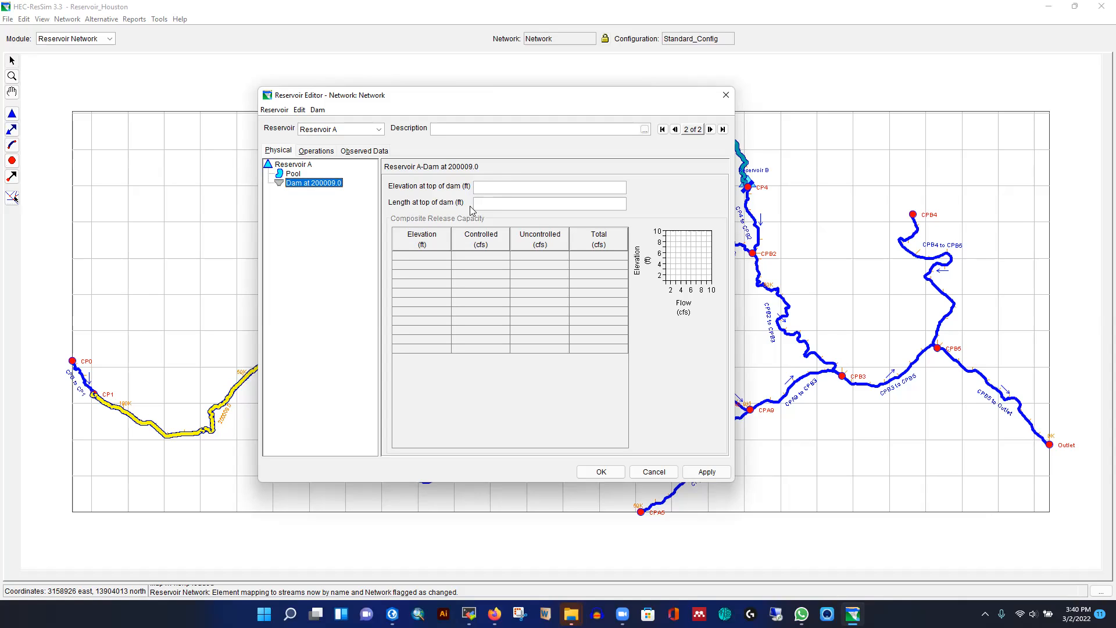
Add a controlled outlet to Reservoir A's dam with a maximum capacity of 10000 cfs at 0 ft elevation
right_click(311, 185)
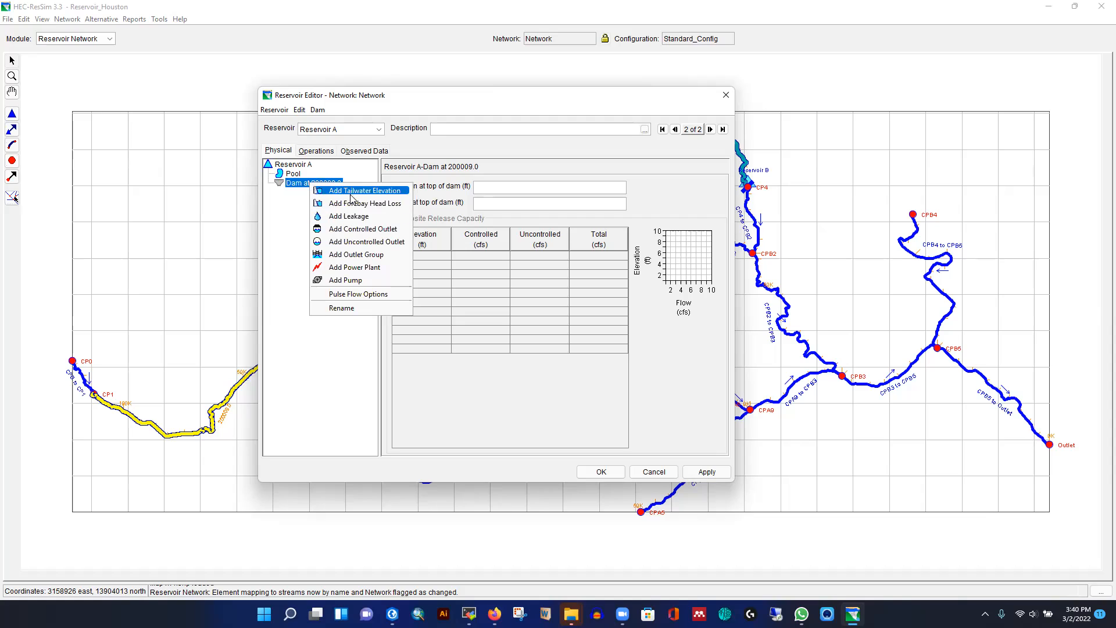
left_click(355, 230)
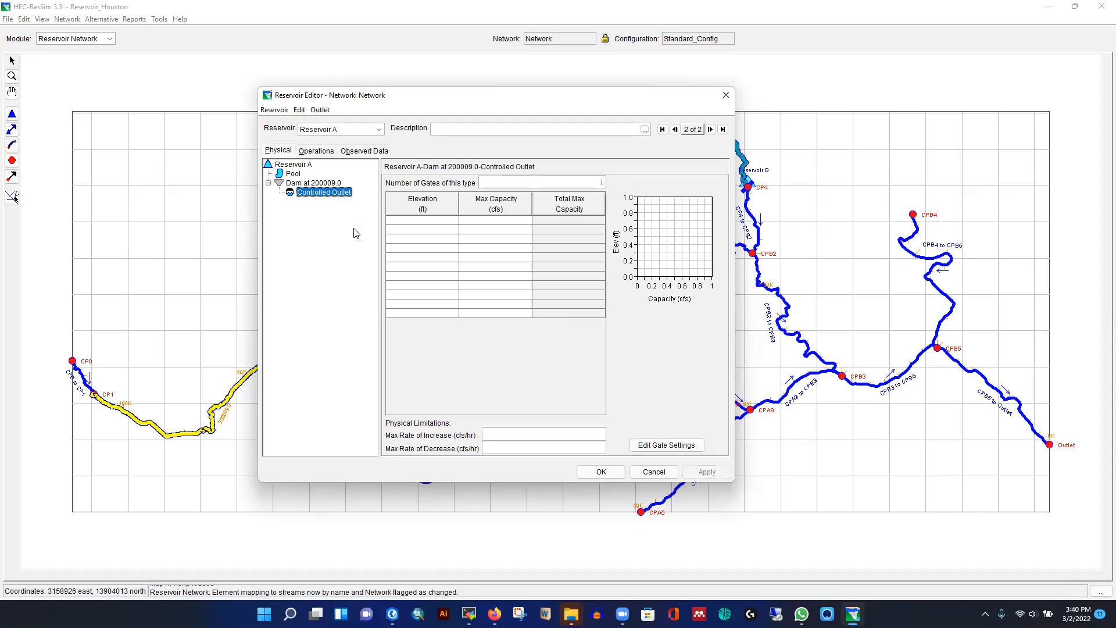
left_click(432, 221)
type("0")
left_click(492, 221)
type("1000")
Set the controlled outlet's maximum capacity at 100 ft elevation to 10000 cfs and apply the changes
left_click(446, 230)
type("100")
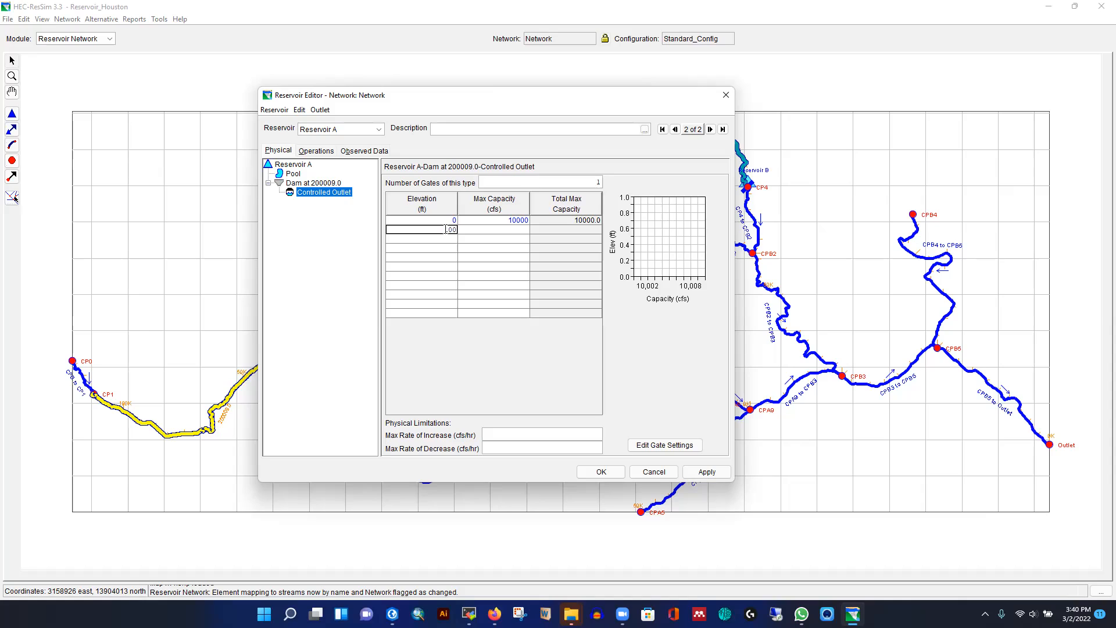
left_click(511, 229)
type("10000")
left_click(493, 271)
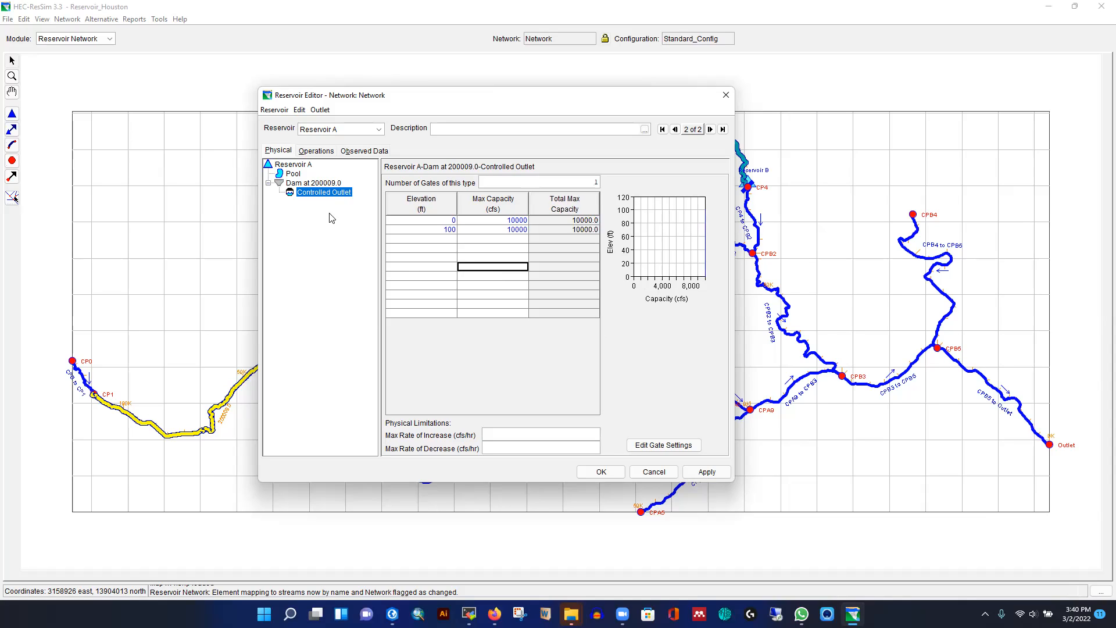
left_click(708, 473)
Create a new operation set named Reservoir_A for Reservoir A
left_click(314, 152)
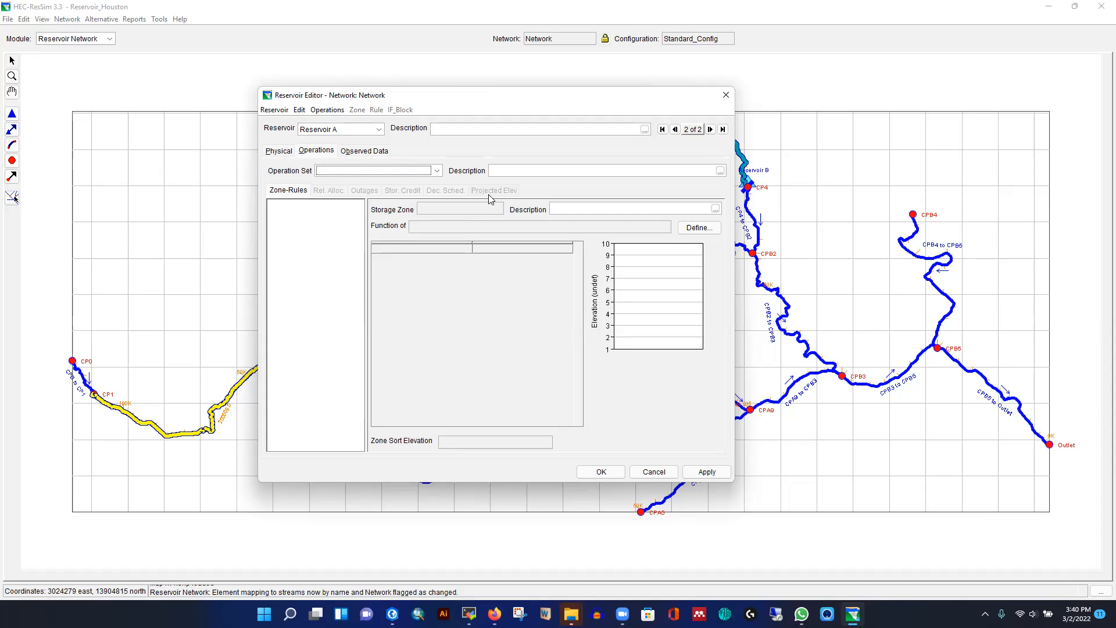
left_click(326, 110)
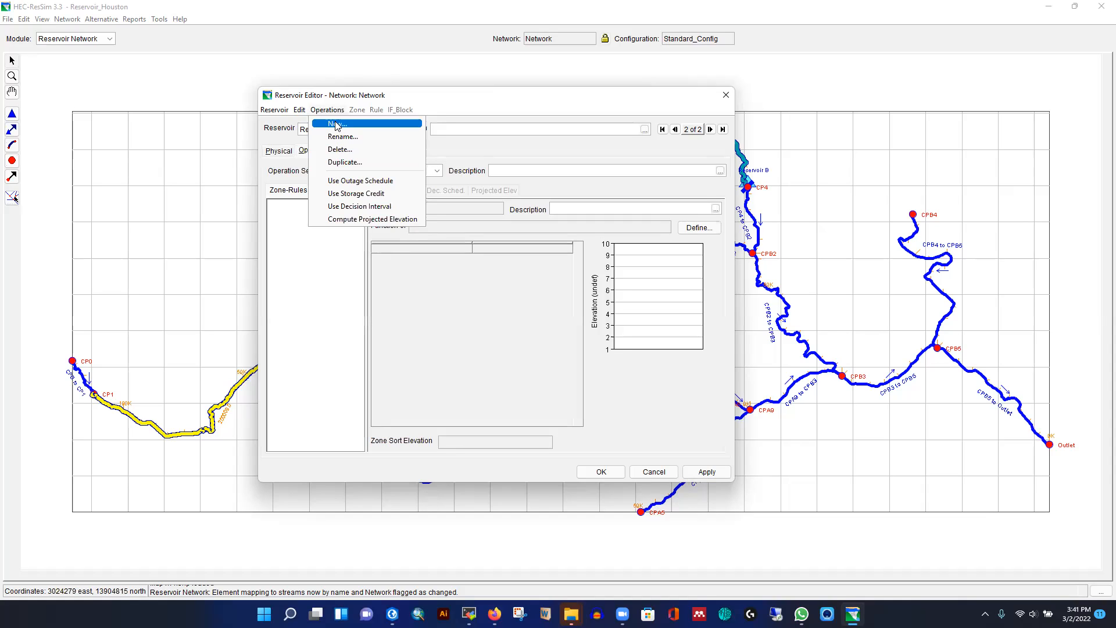
left_click(338, 124)
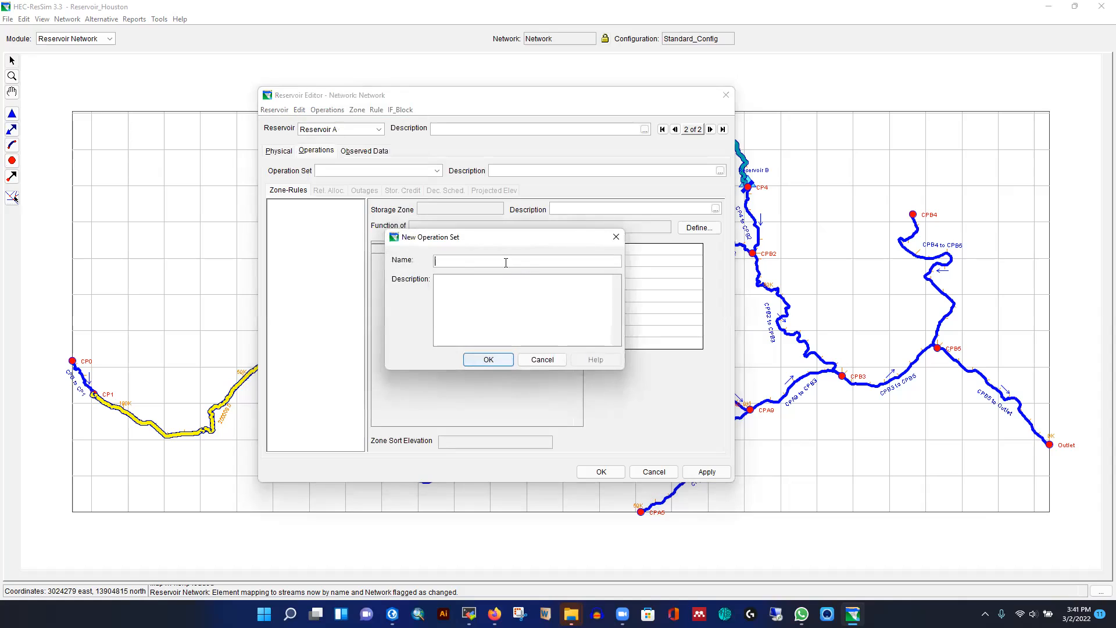
type("Reservoir_A")
left_click(489, 360)
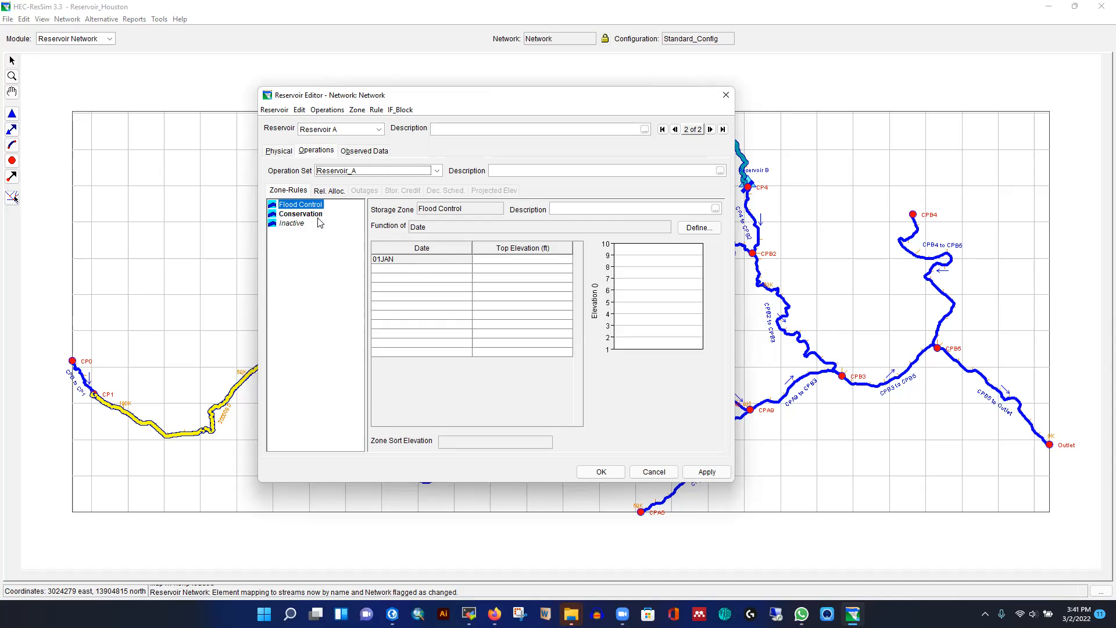
Try to set the top elevation of Reservoir A's Flood Control zone to 90 ft
left_click(505, 263)
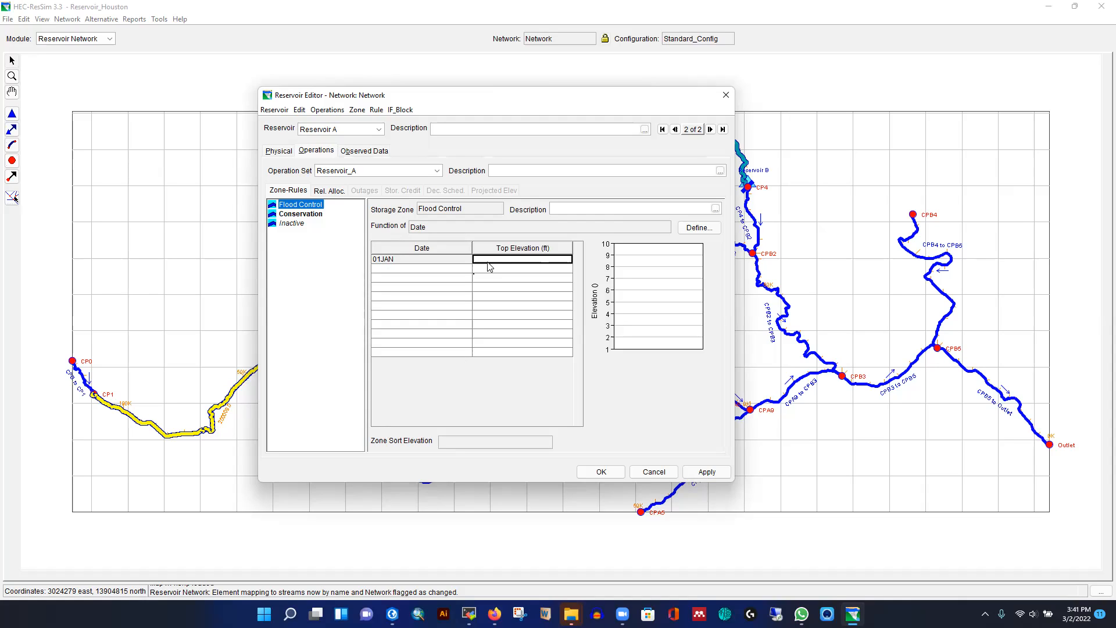
type("90")
Set Reservoir A's Conservation zone top elevation to 75 ft and its Inactive zone to 50 ft, and apply the changes
left_click(305, 214)
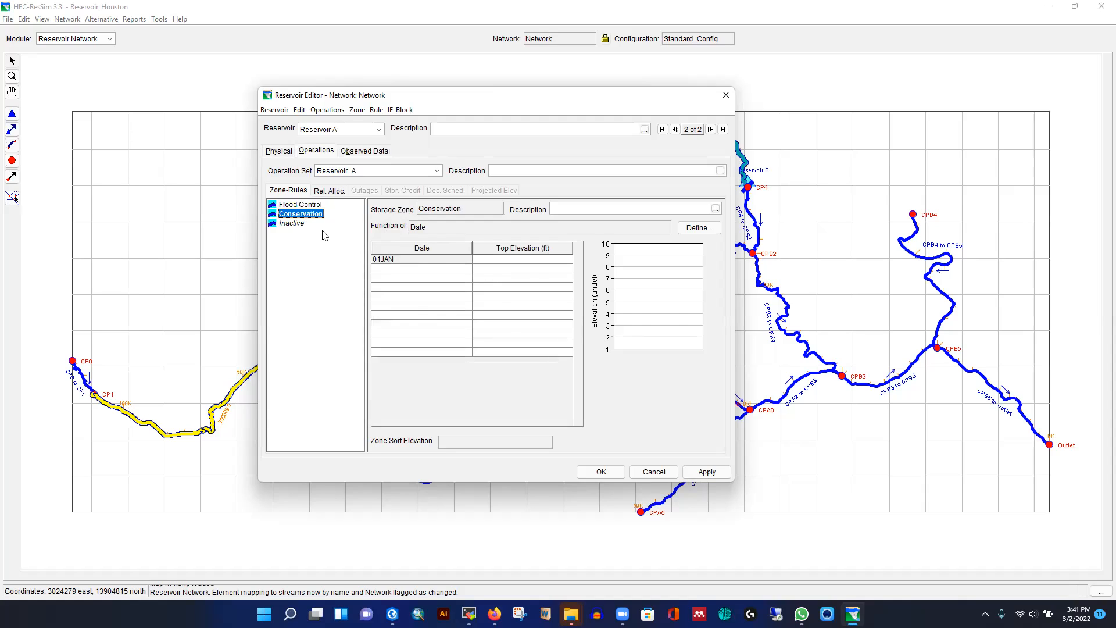
left_click(547, 262)
type("75")
left_click(535, 291)
left_click(290, 225)
left_click(534, 261)
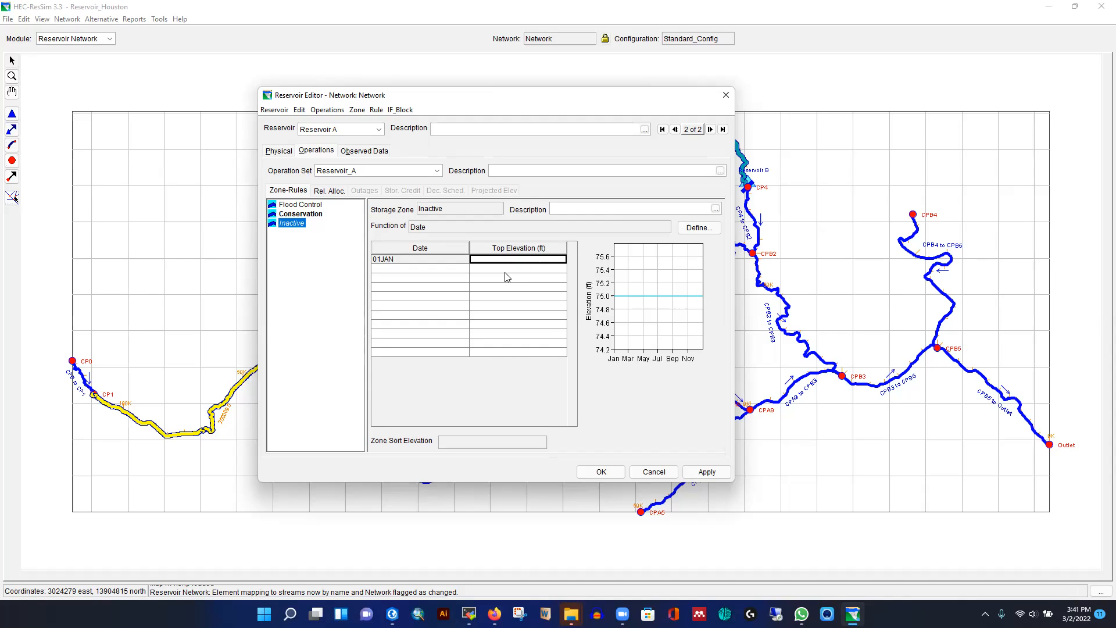
type("50")
left_click(513, 297)
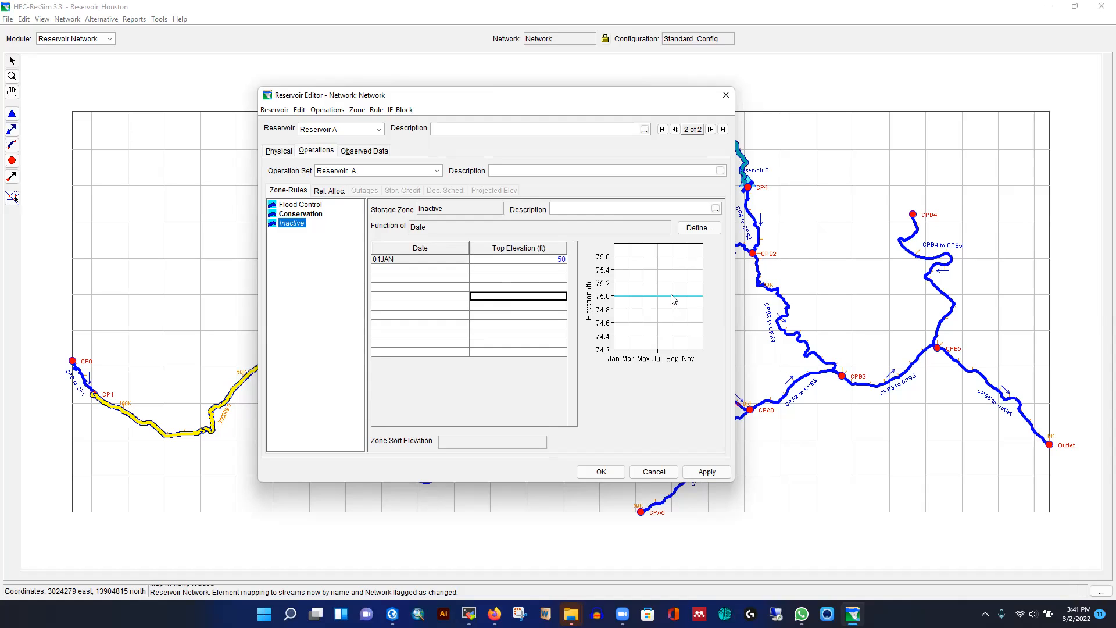
left_click(707, 472)
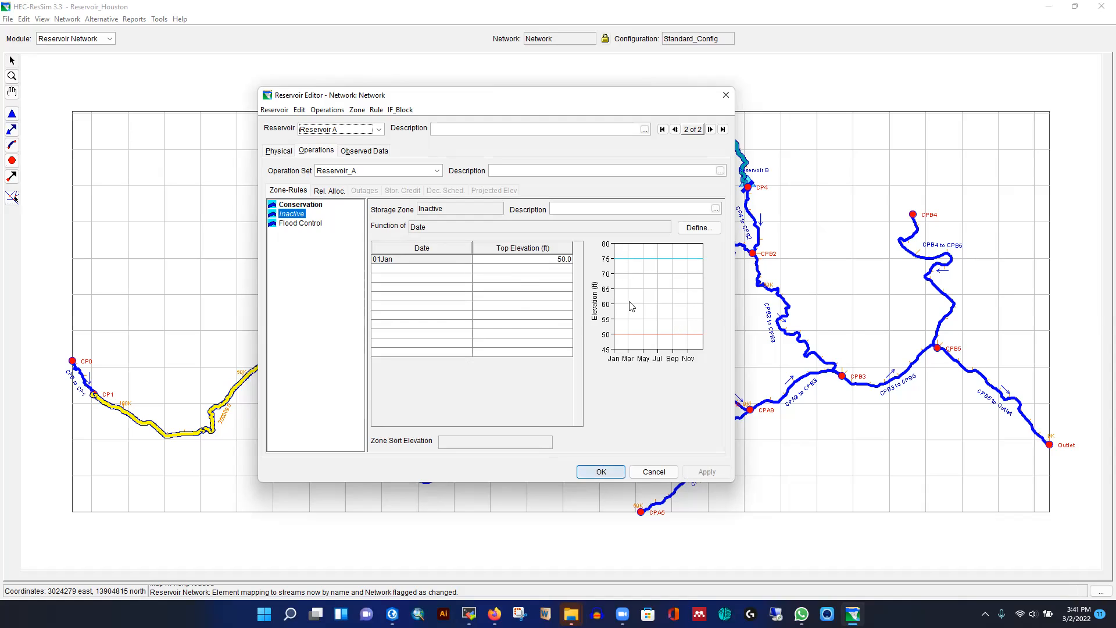
Set the 01JAN top elevation of Reservoir A's Flood Control zone to 90 ft and apply it
left_click(305, 205)
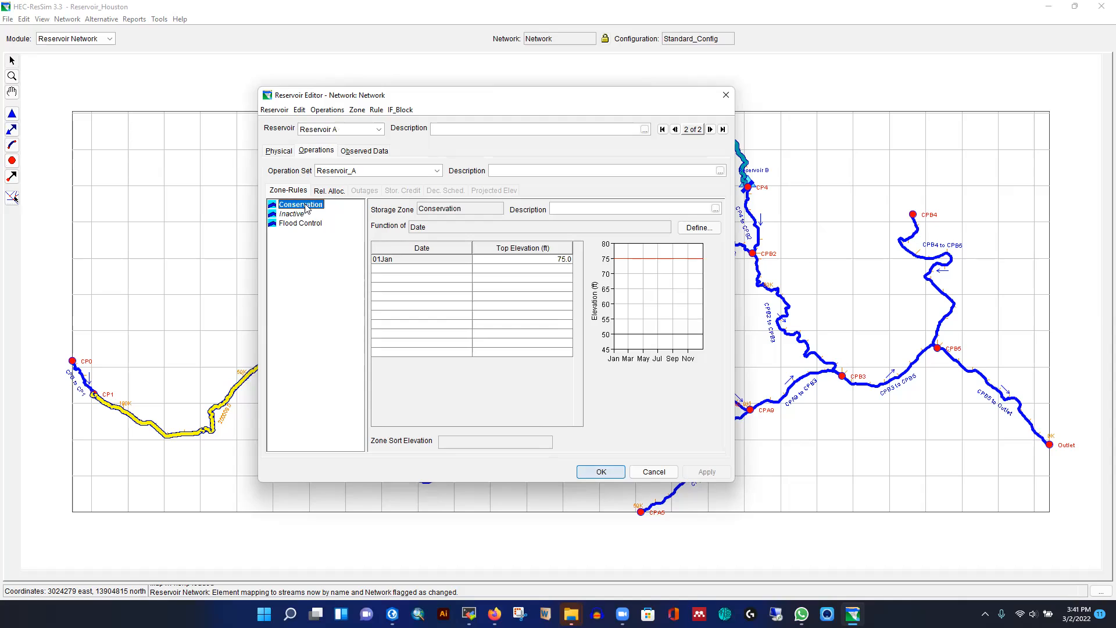
left_click(299, 223)
left_click(547, 260)
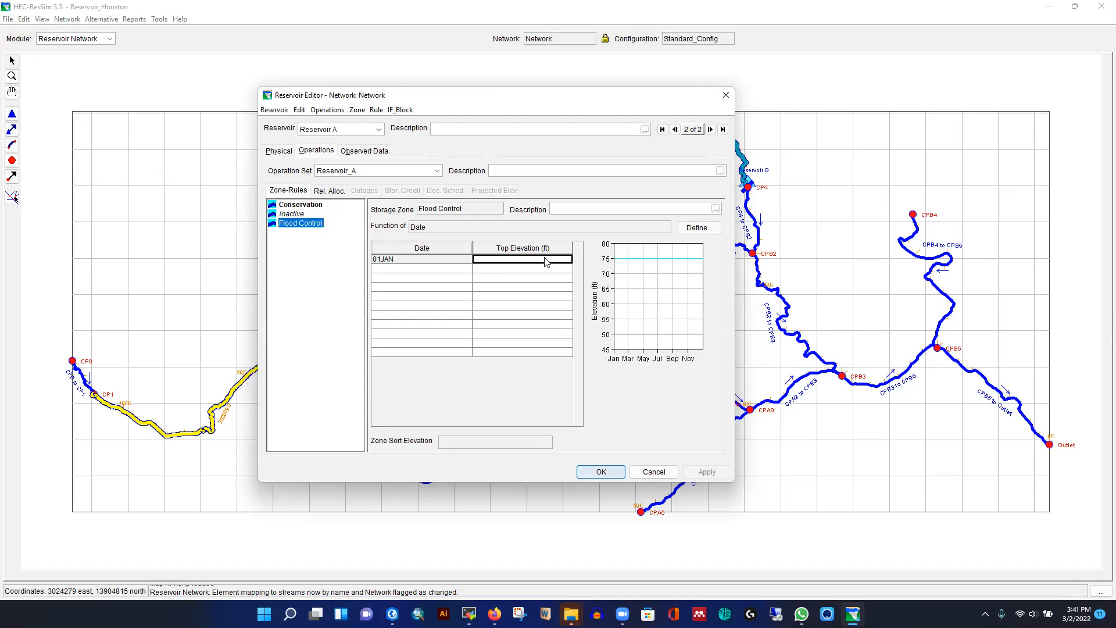
type("90")
left_click(549, 287)
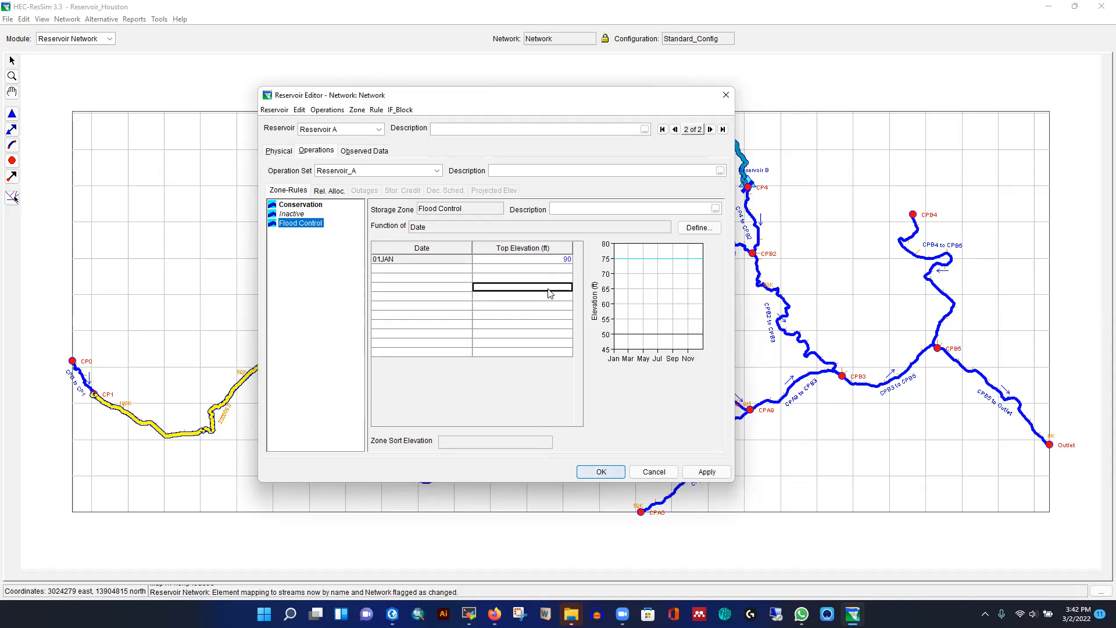
left_click(707, 472)
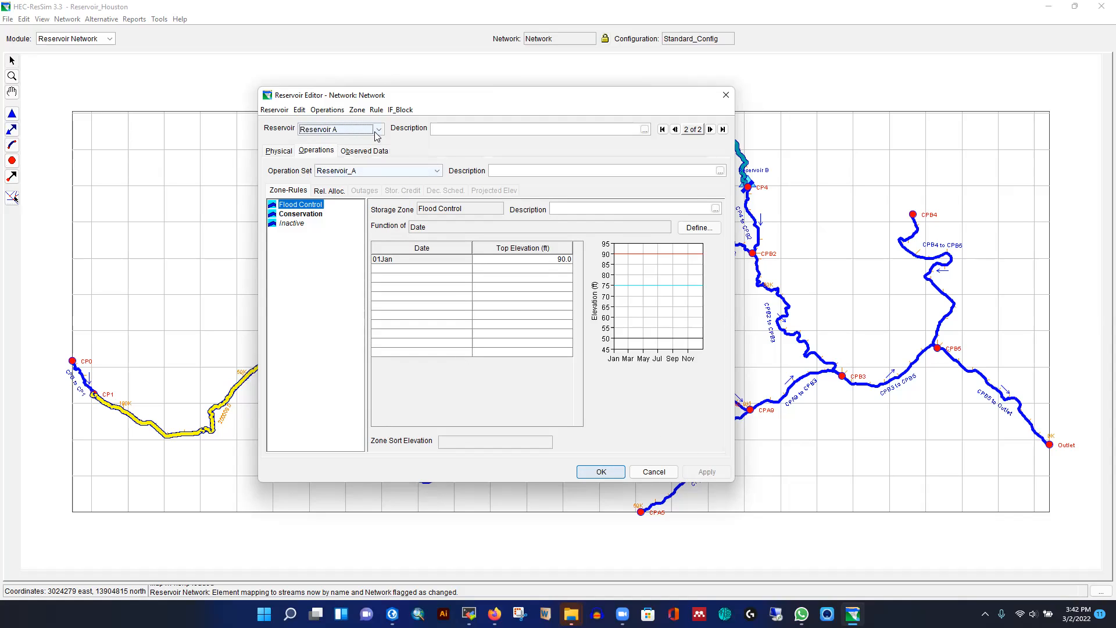
Switch to Reservoir B's physical data and set its pool storage at 0 ft elevation to 500 ac-ft
left_click(279, 152)
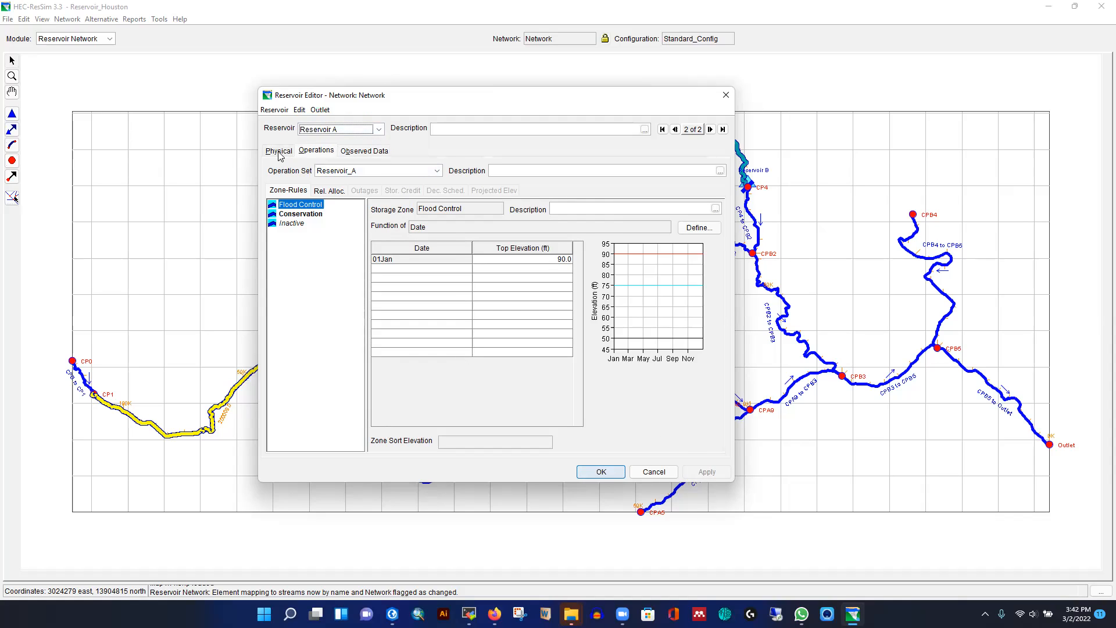
left_click(375, 129)
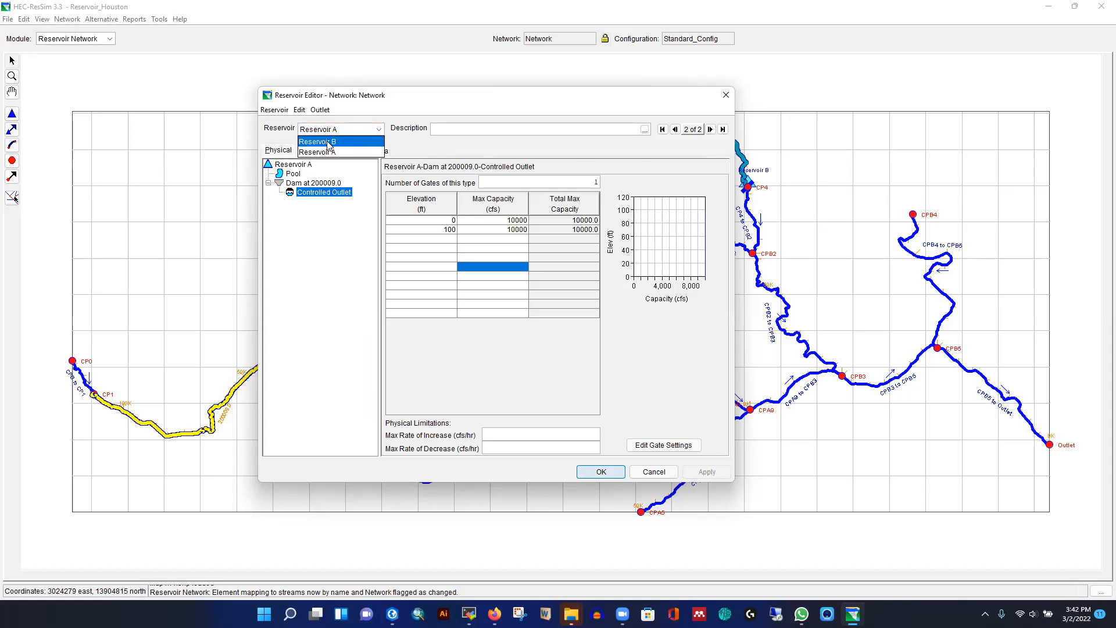
left_click(335, 142)
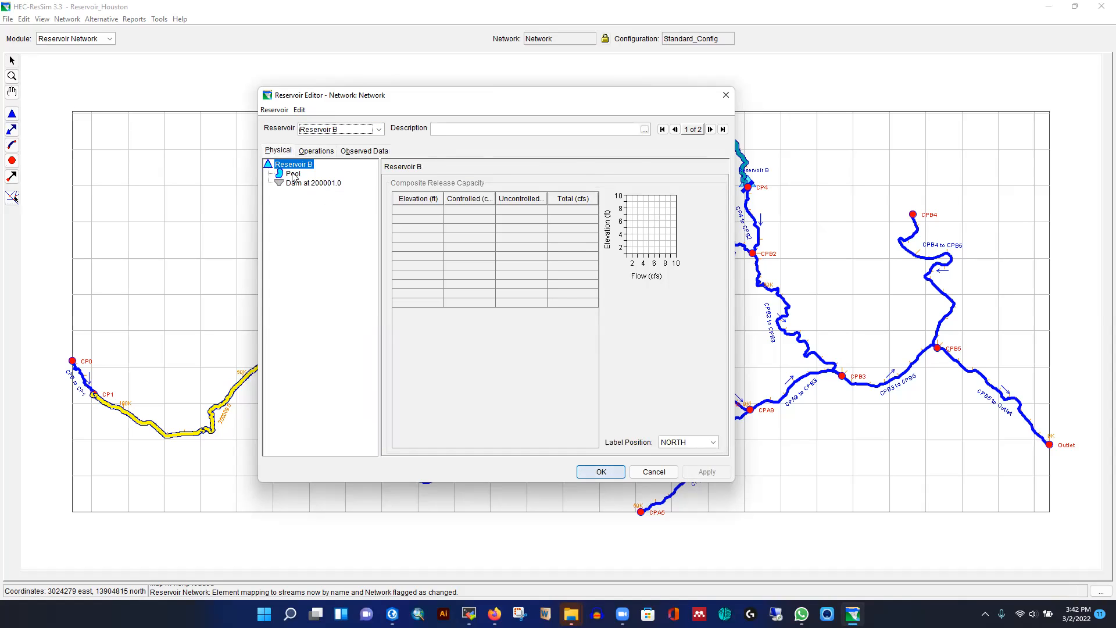
left_click(294, 174)
left_click(440, 228)
type("0")
left_click(480, 229)
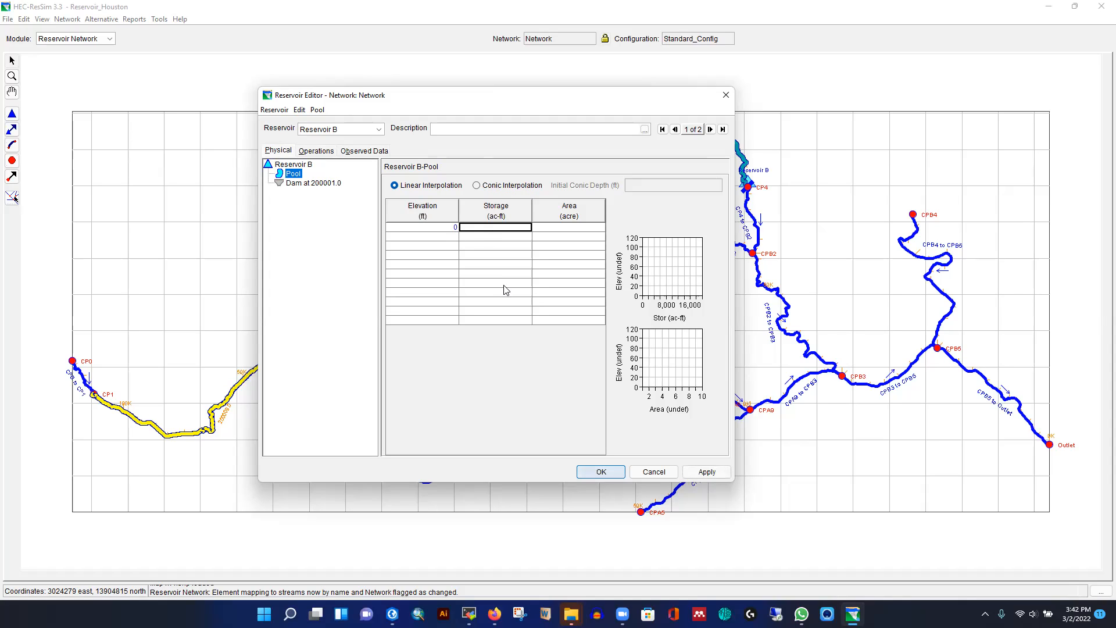
type("500")
Set Reservoir B's pool storage at 100 ft elevation to 20000 ac-ft and apply the changes
left_click(445, 238)
type("100")
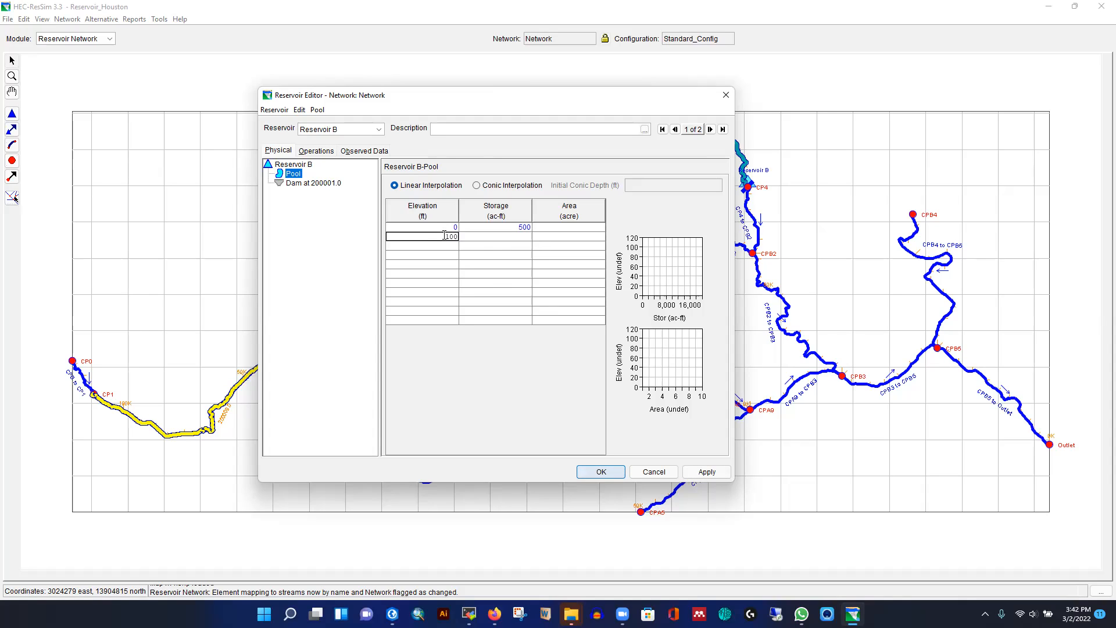
left_click(493, 238)
type("20000")
left_click(528, 274)
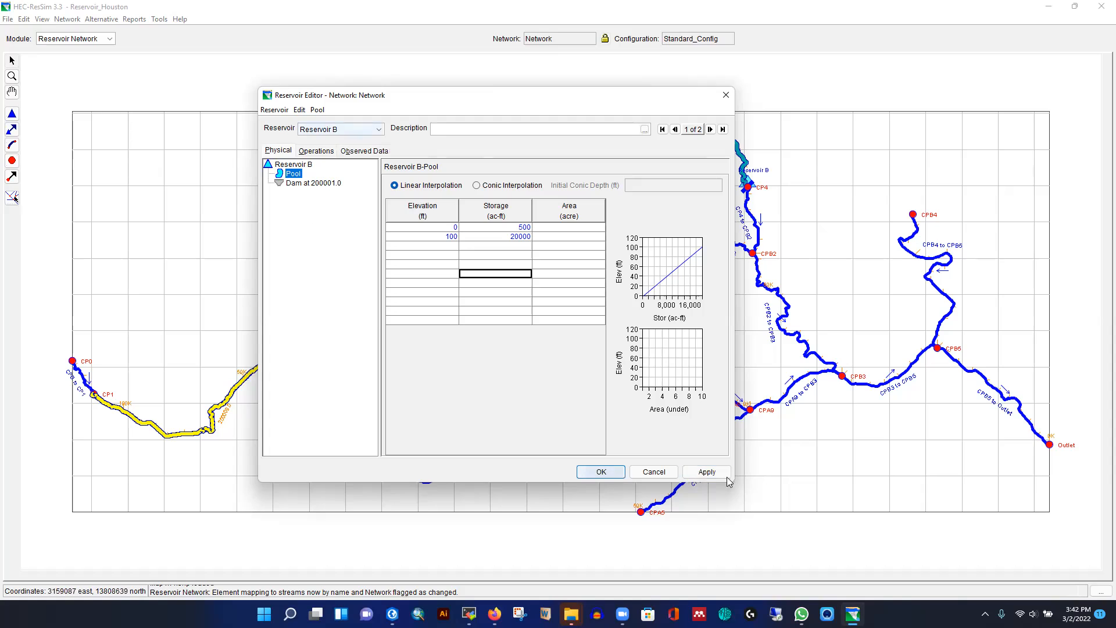
left_click(708, 472)
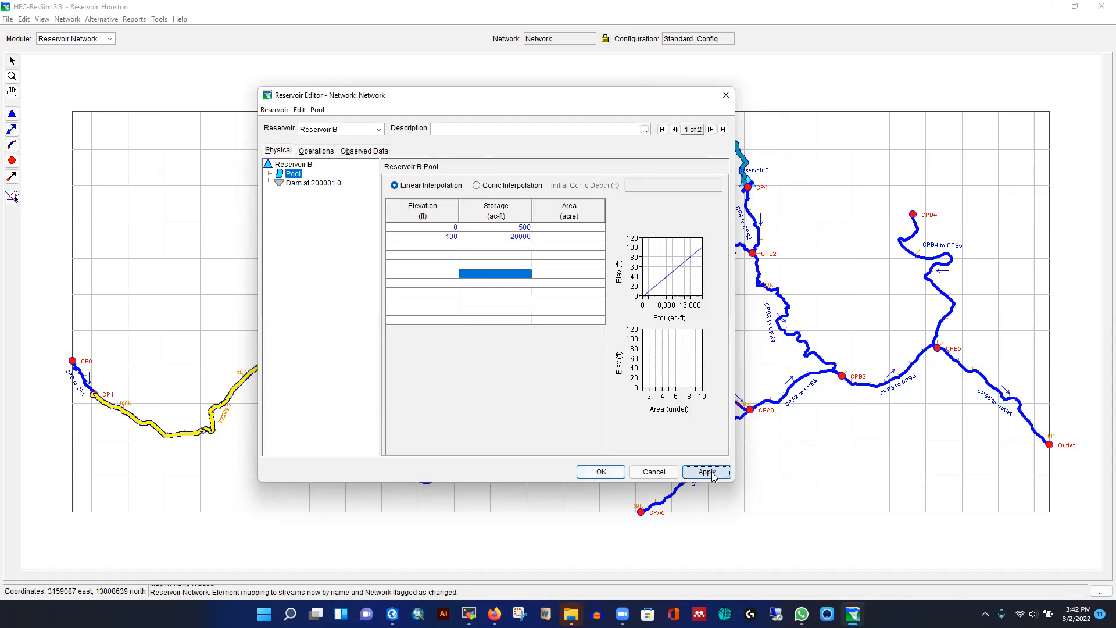
Create a new operation set named Reservoir_B for Reservoir B
left_click(322, 153)
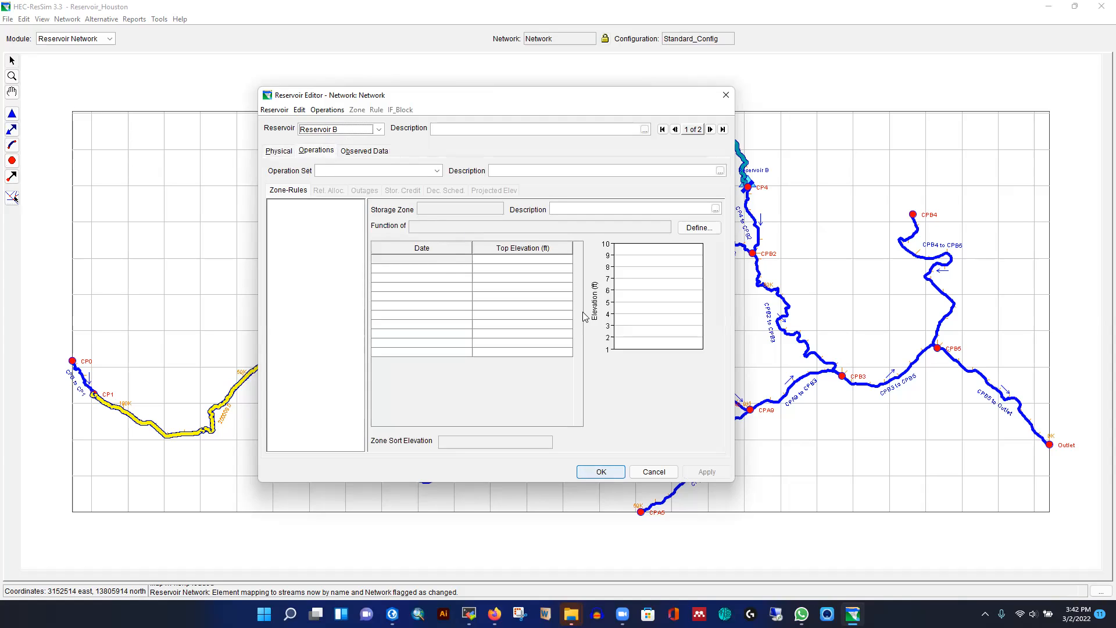
left_click(328, 110)
left_click(335, 124)
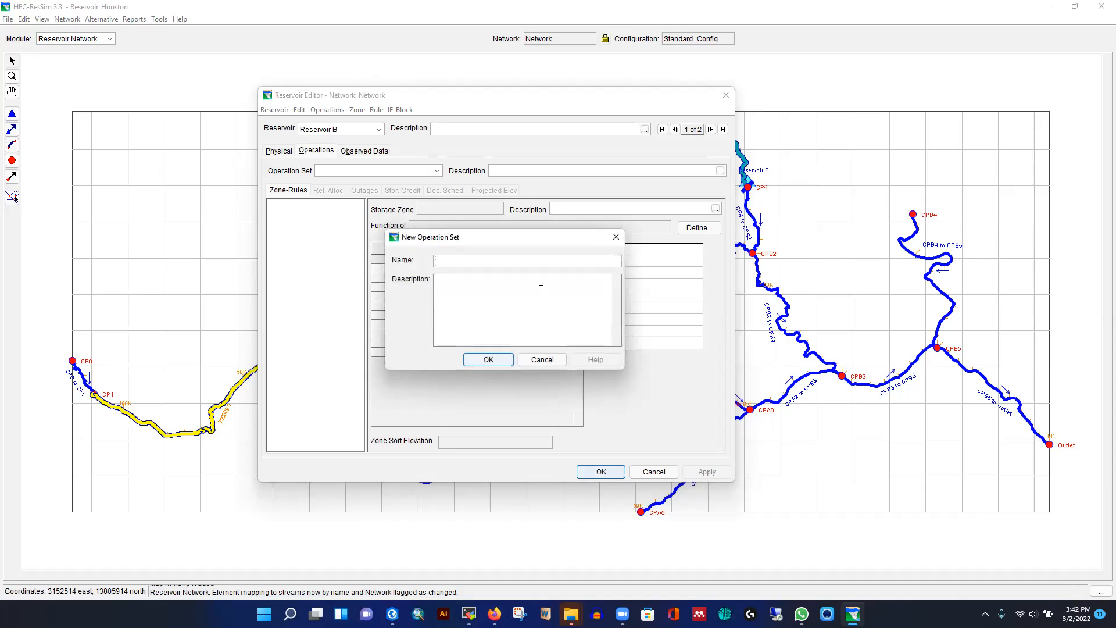
type("Reservoir_B")
left_click(493, 360)
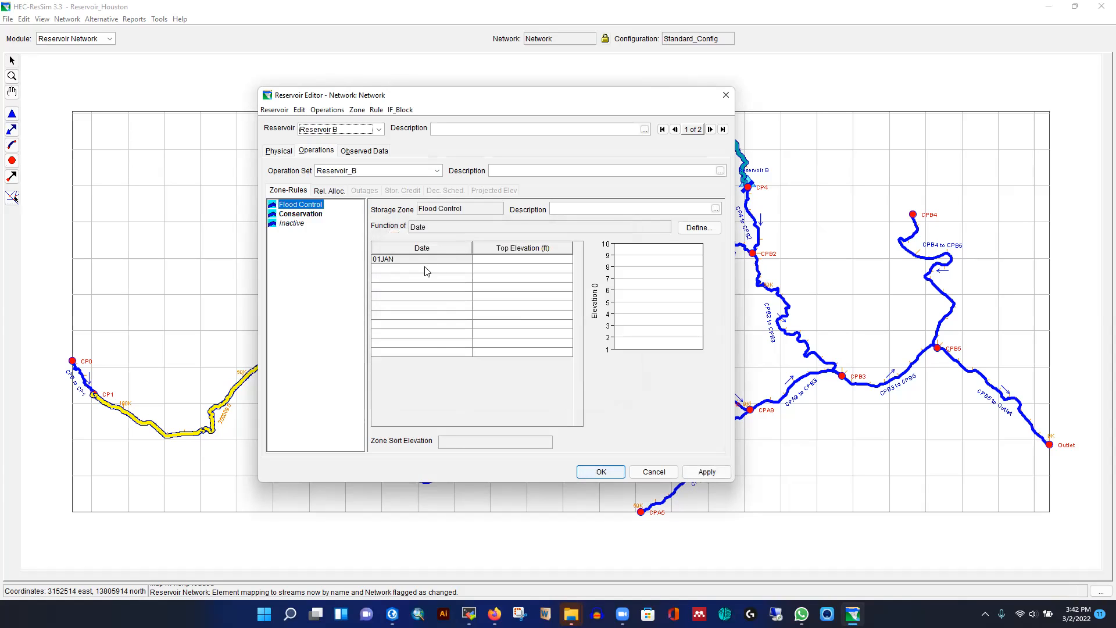
Set Reservoir B's Flood Control zone top elevation to 90 ft and its Conservation zone top elevation to 75 ft
left_click(513, 259)
type("90")
left_click(309, 214)
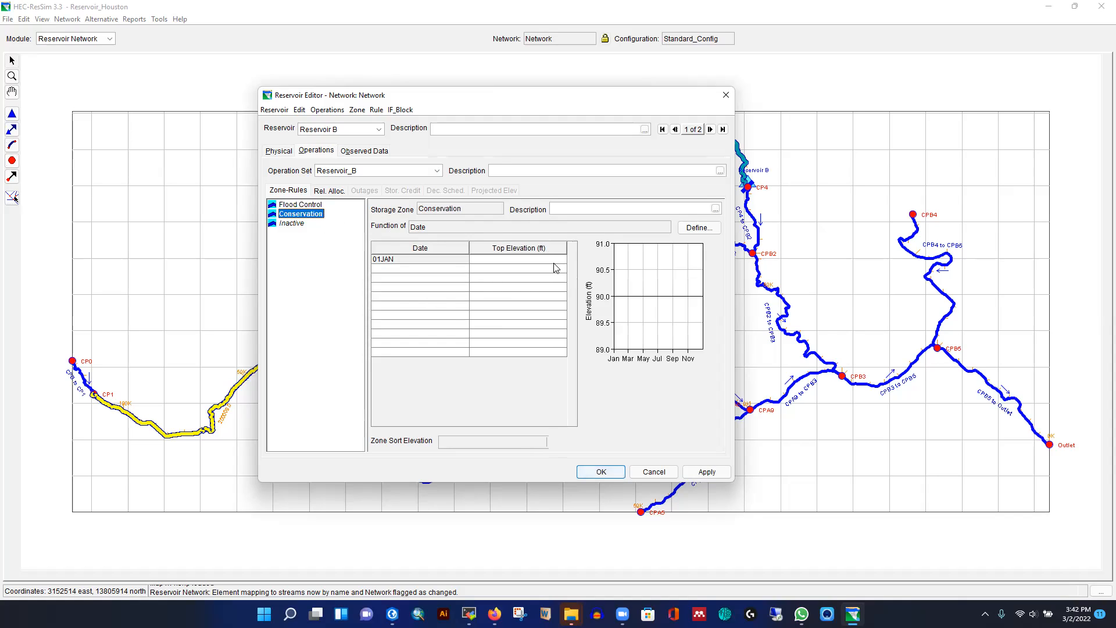
left_click(534, 261)
type("75")
left_click(521, 278)
Set Reservoir B's Inactive zone top elevation to 50 ft, then apply the changes and close the reservoir editor
left_click(291, 223)
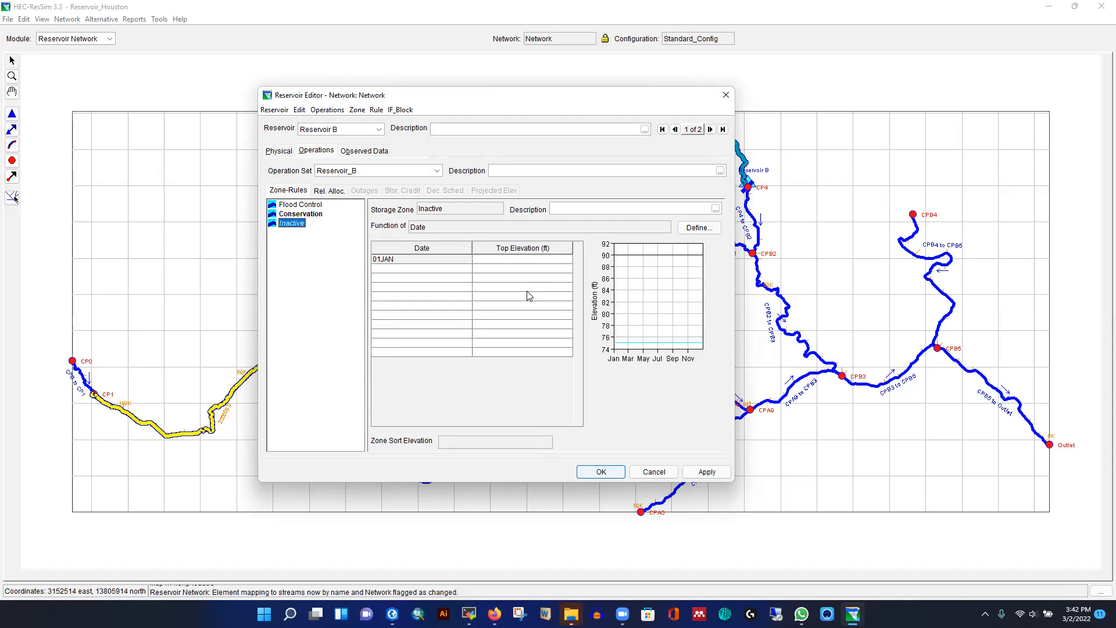
left_click(521, 260)
type("50")
left_click(530, 280)
left_click(519, 310)
left_click(707, 471)
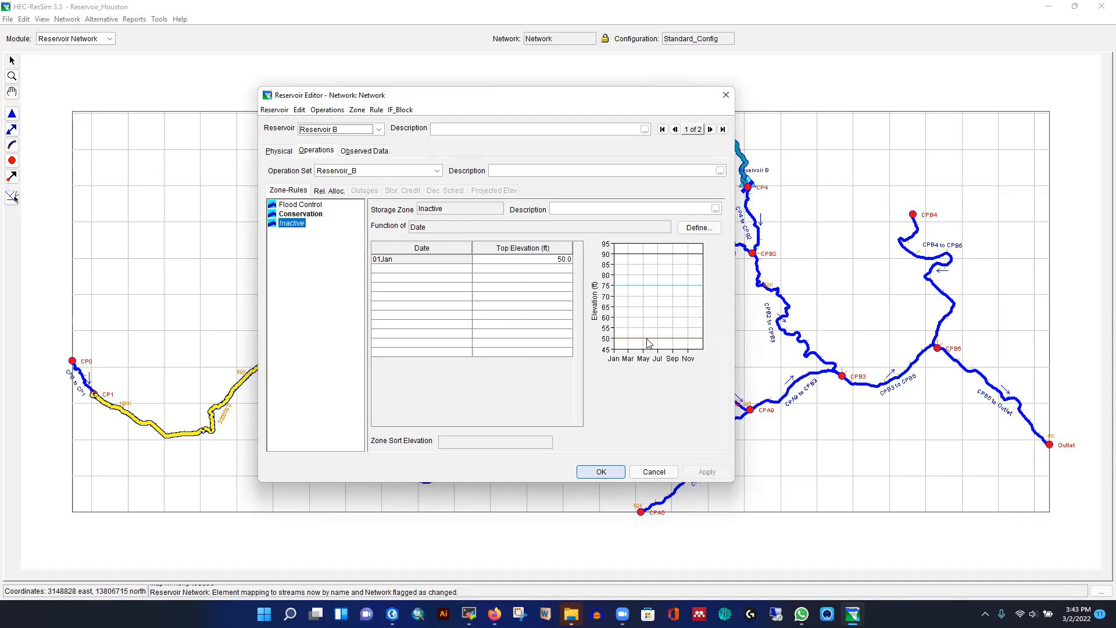
left_click(604, 471)
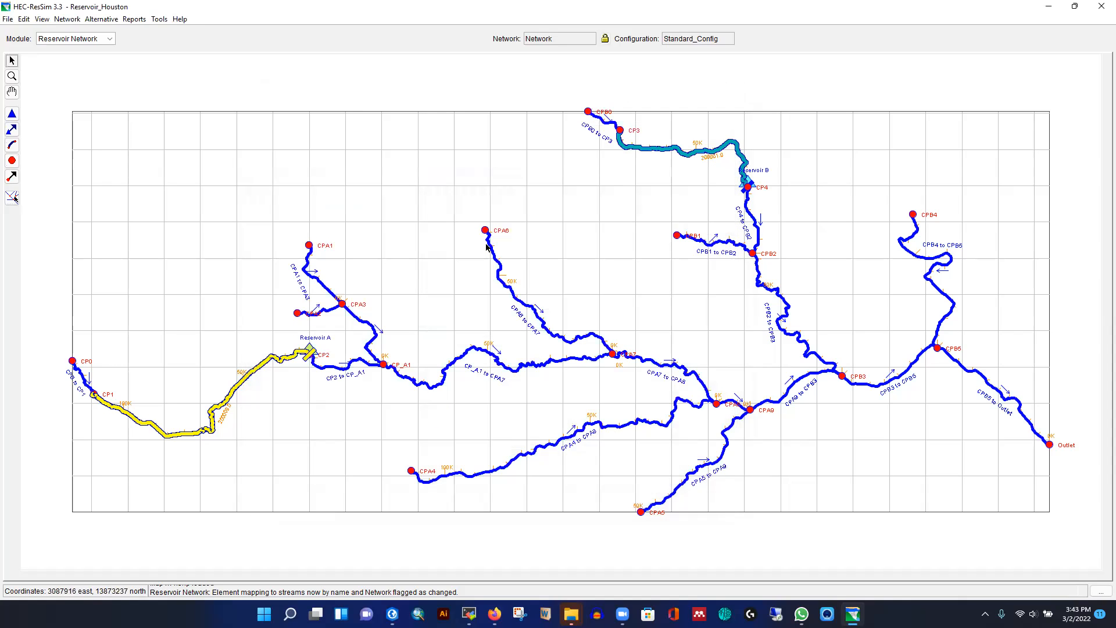
Reopen Reservoir B's properties to check its Flood Control, Conservation and Inactive zone elevations, then close the editor
left_click(678, 152)
right_click(678, 152)
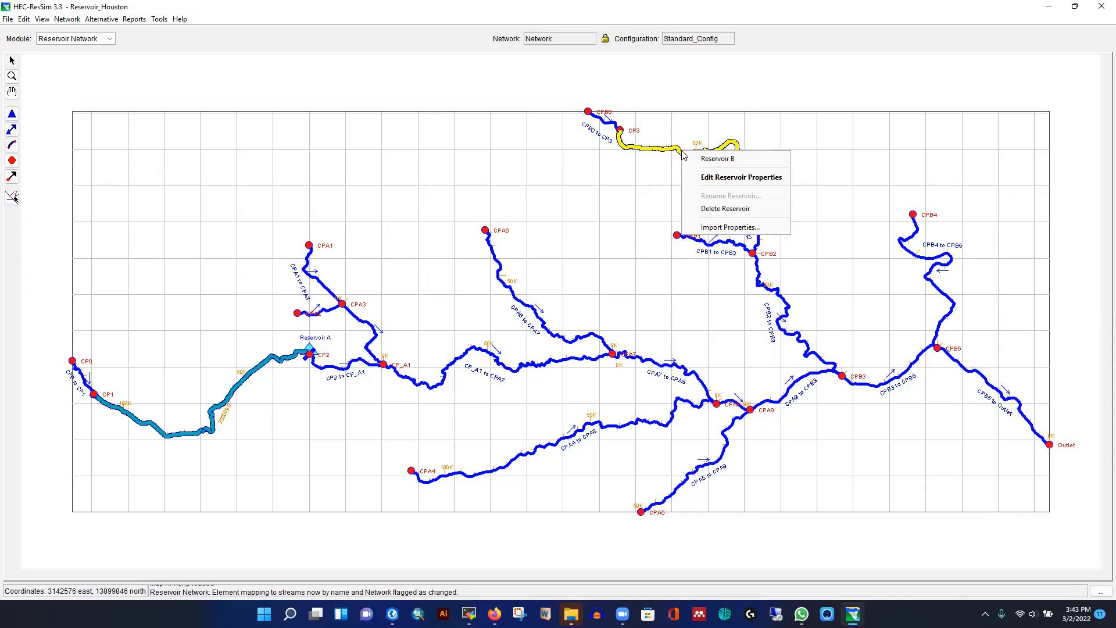
left_click(721, 181)
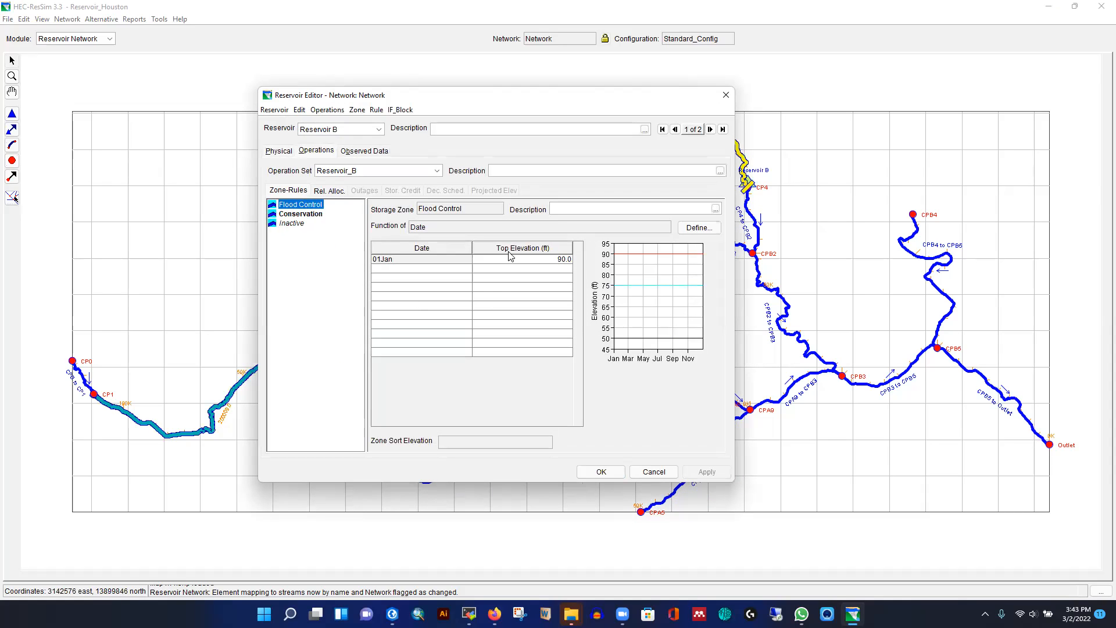
left_click(305, 214)
left_click(293, 225)
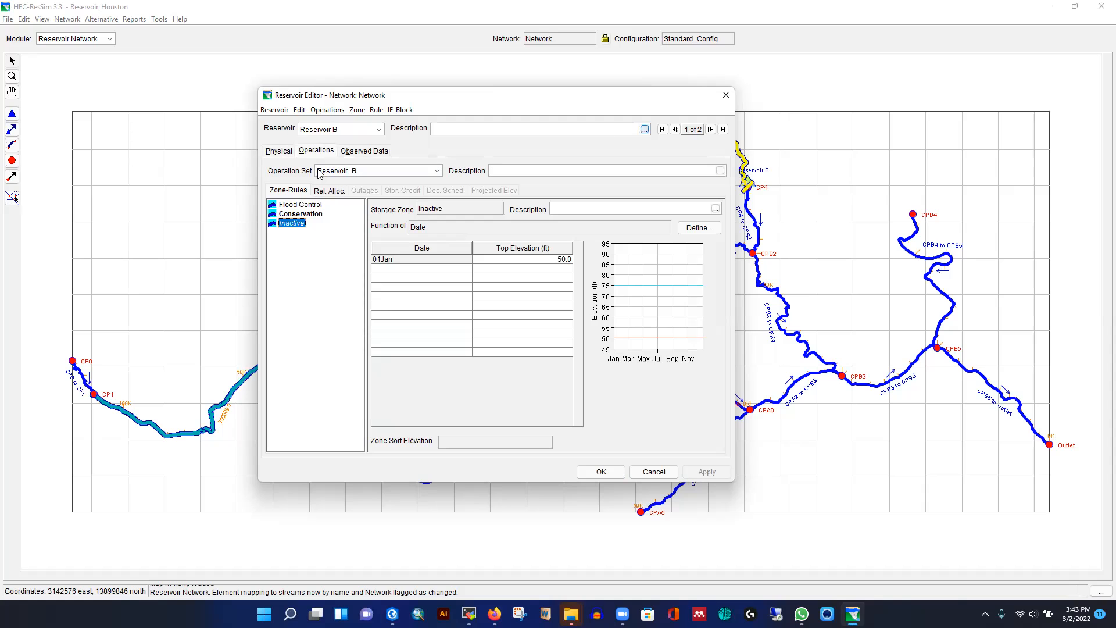
left_click(378, 132)
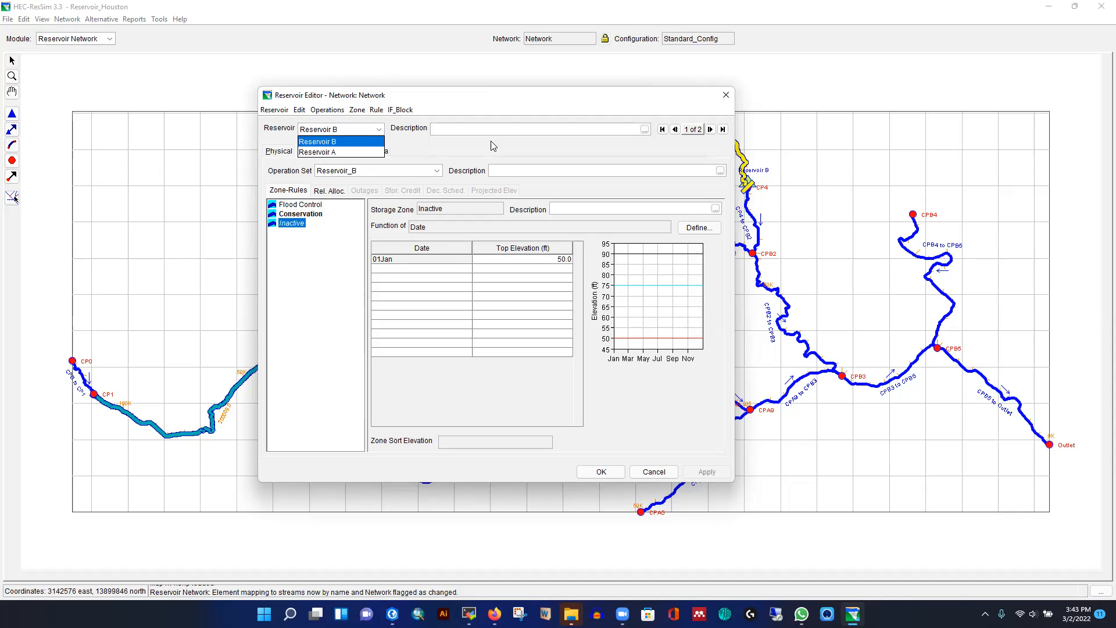
left_click(666, 128)
left_click(727, 95)
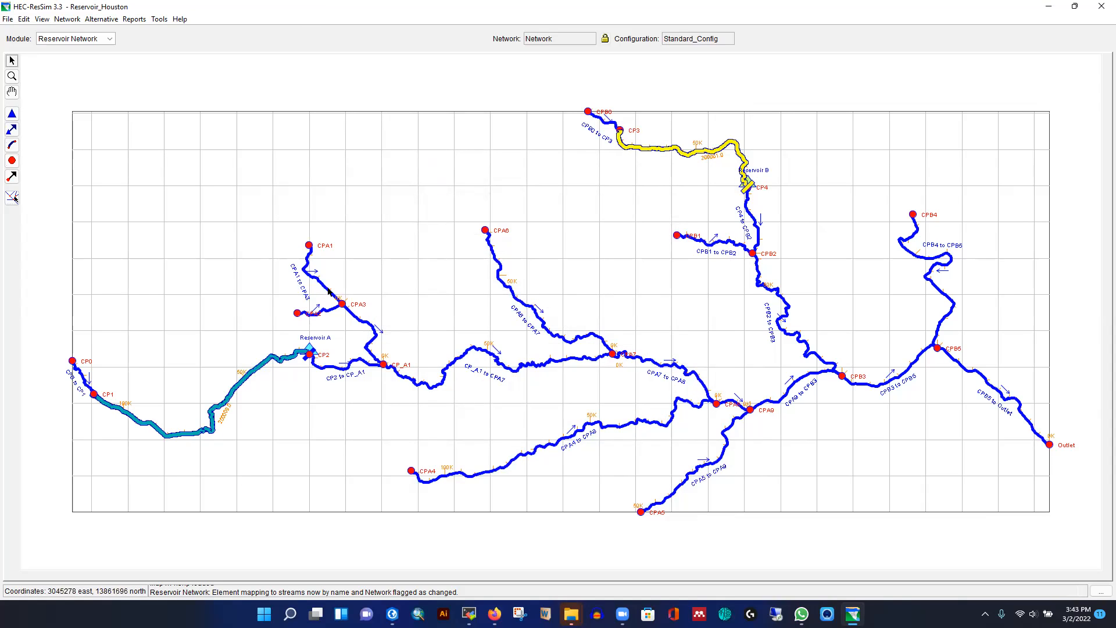
Open the reach properties of CP_A1 to CPA7 and examine its losses and observed data settings
left_click(472, 349)
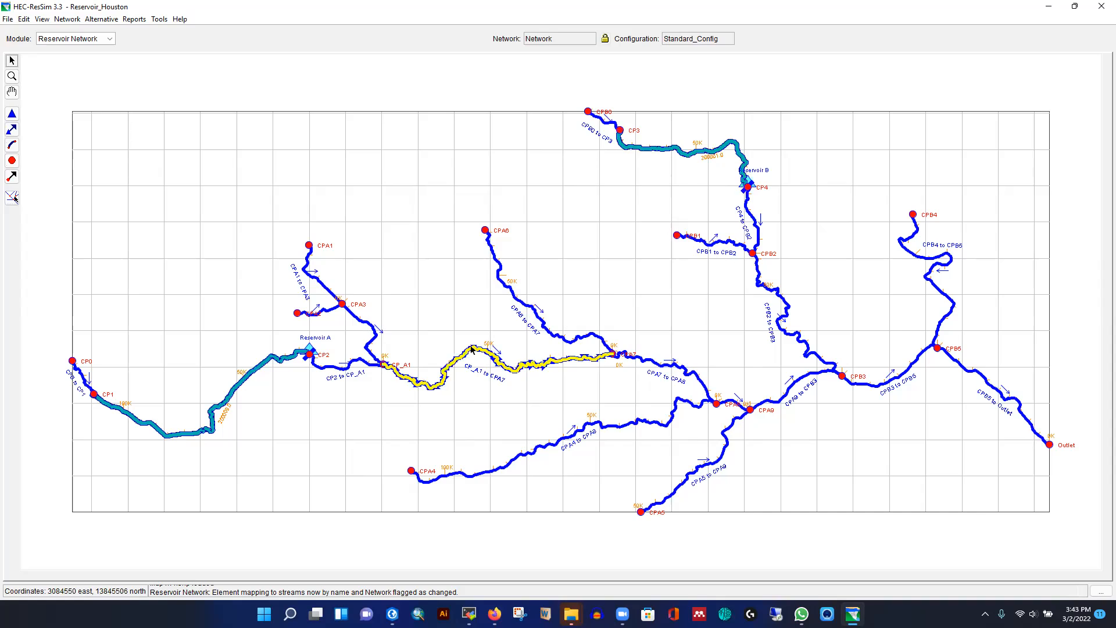
right_click(472, 349)
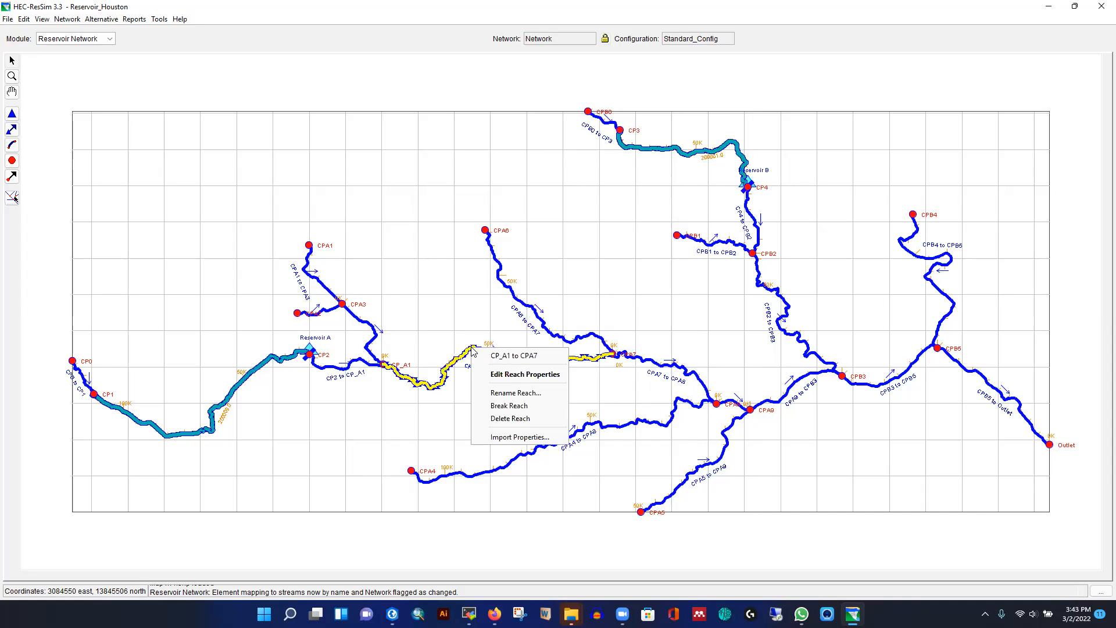
left_click(506, 375)
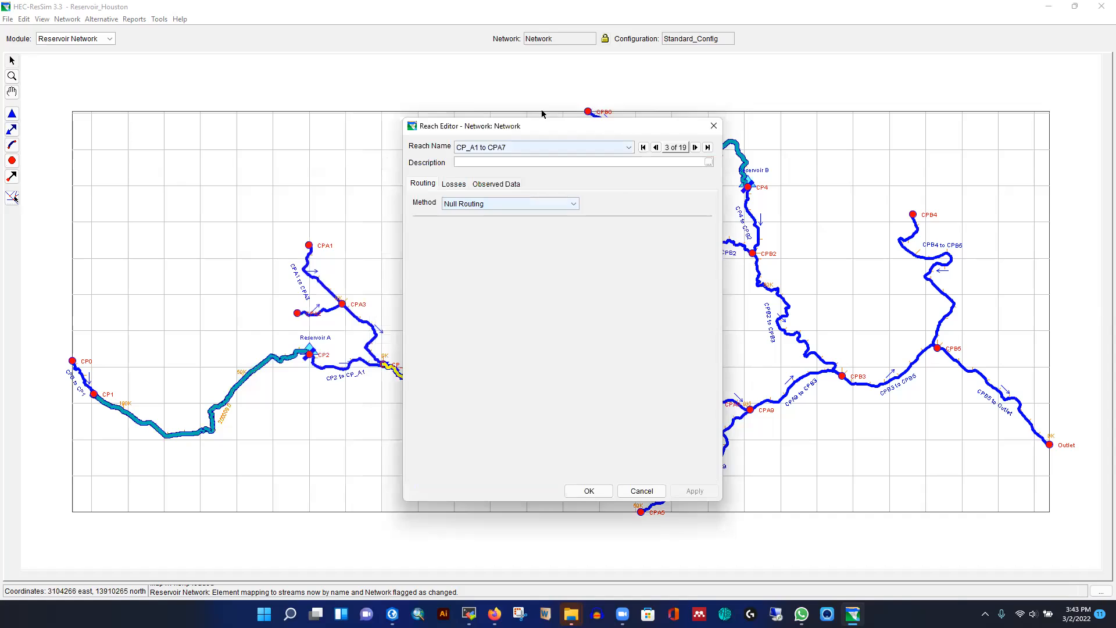
left_click_drag(530, 126, 426, 94)
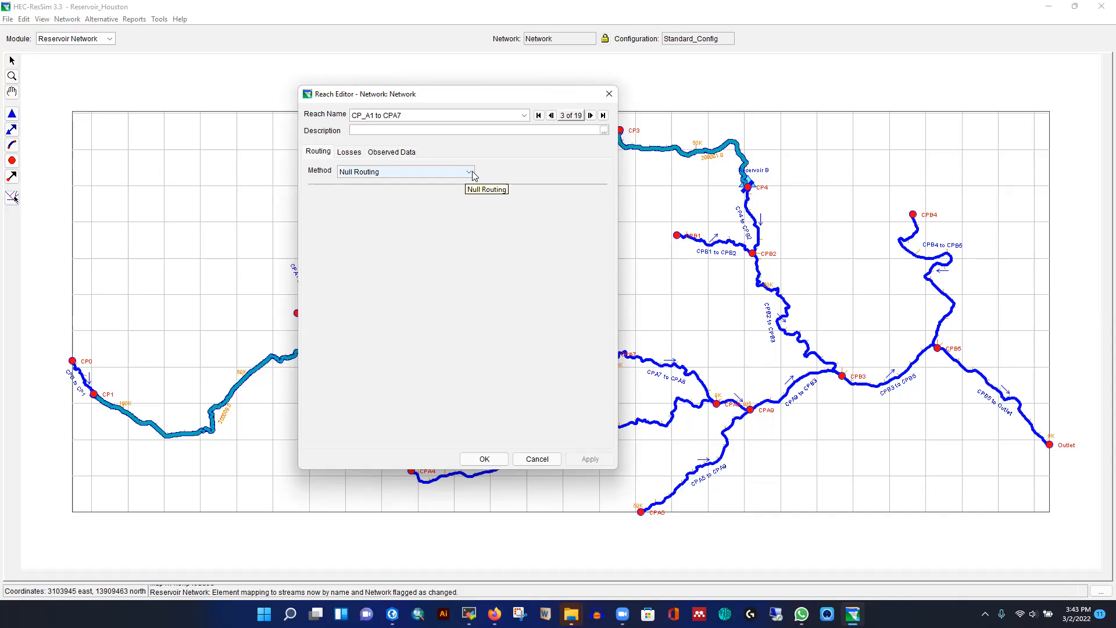
left_click_drag(452, 96, 216, 52)
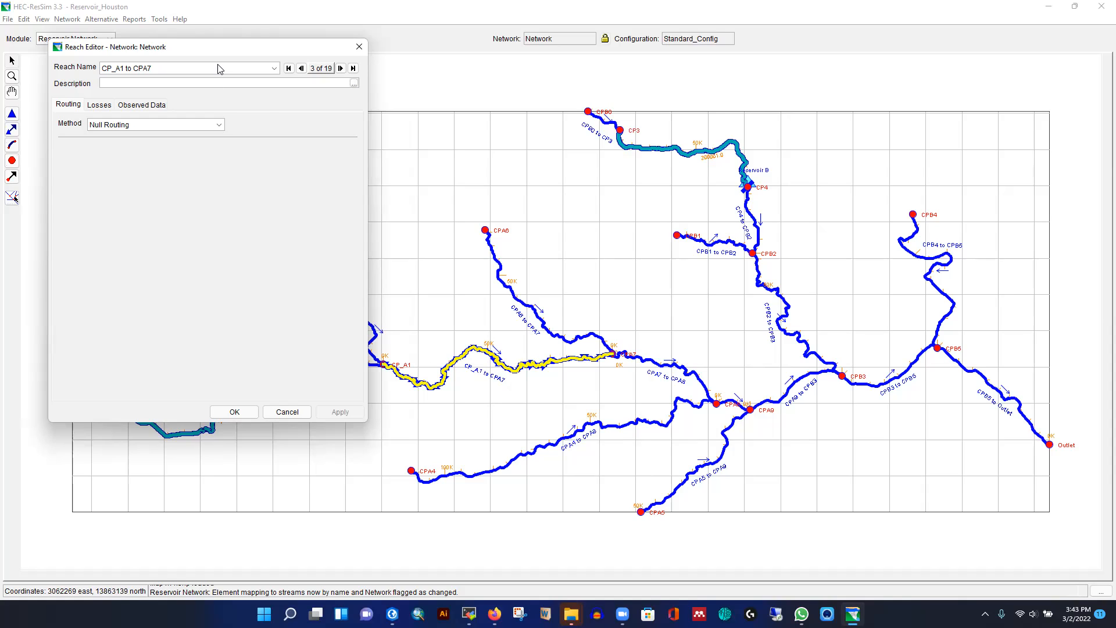
left_click_drag(207, 51, 254, 59)
left_click(147, 113)
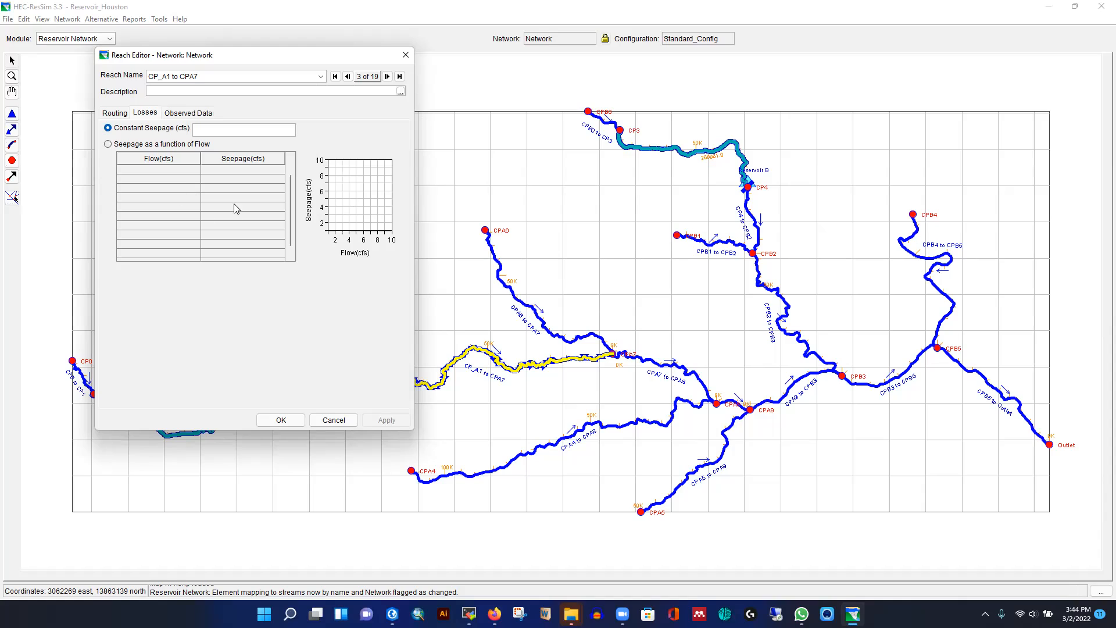
left_click(185, 115)
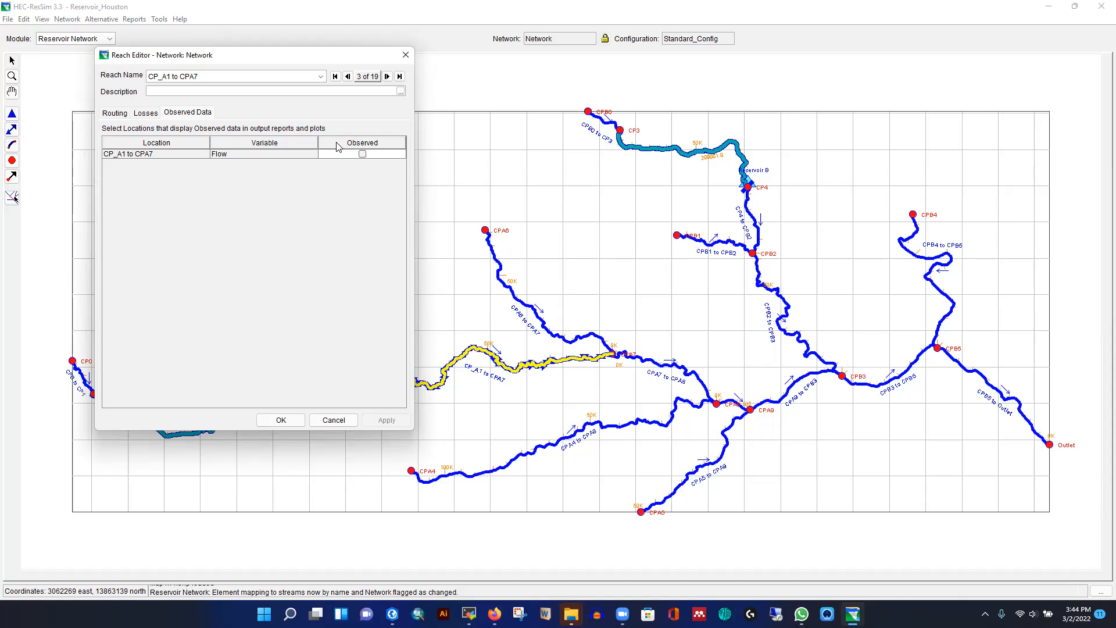
left_click(142, 113)
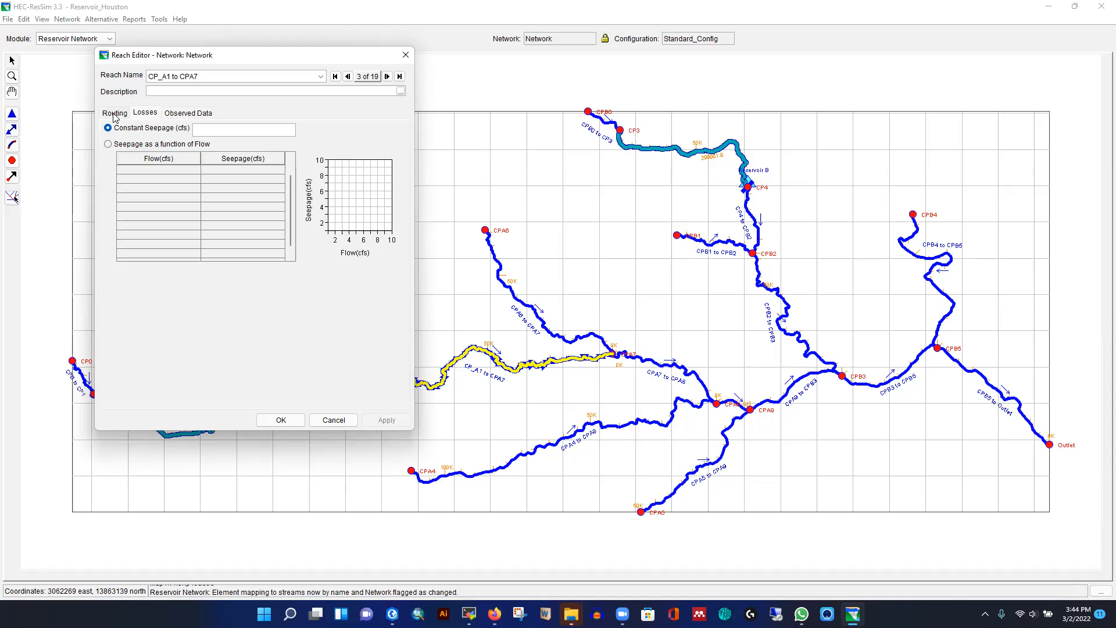
Review the routing methods available for the CP_A1 to CPA7 reach, leave Null Routing selected and close the reach editor
left_click(113, 113)
left_click(202, 133)
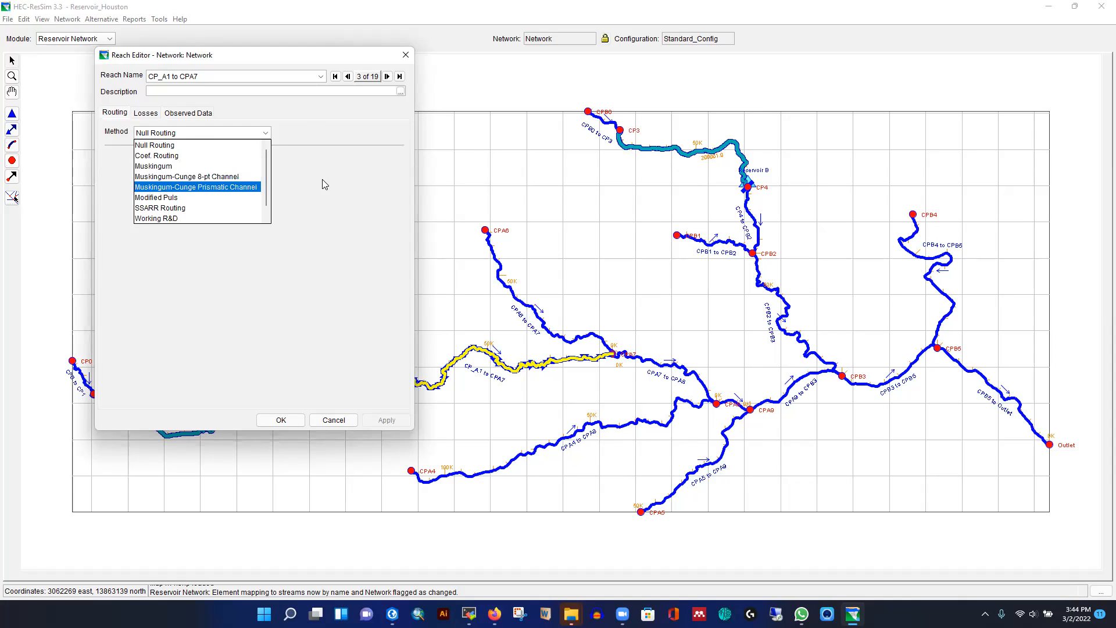
left_click(390, 183)
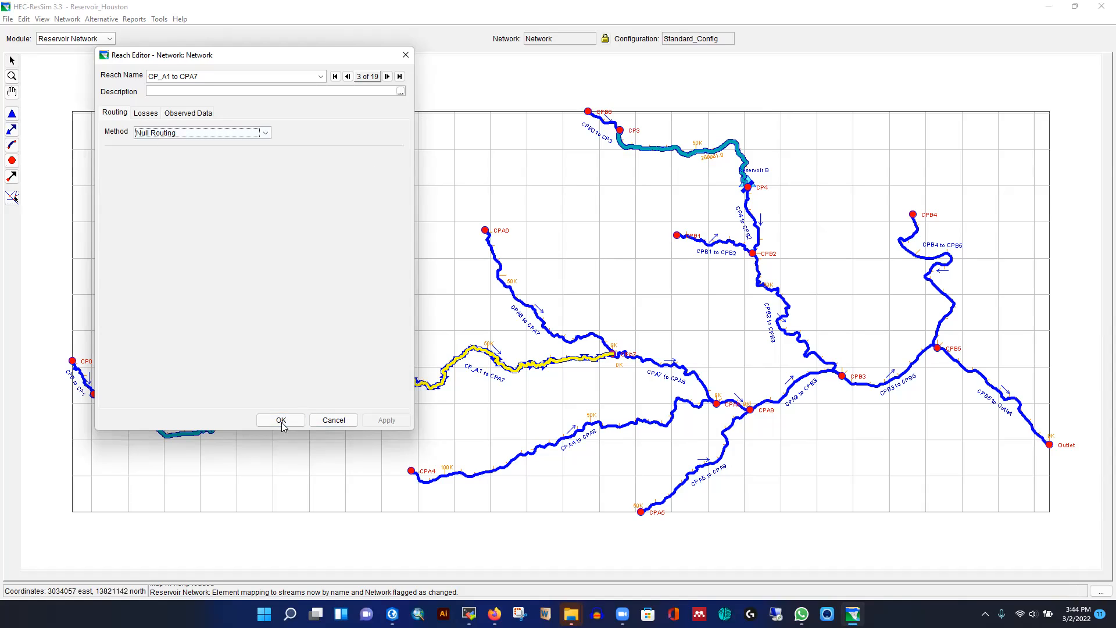
left_click(405, 55)
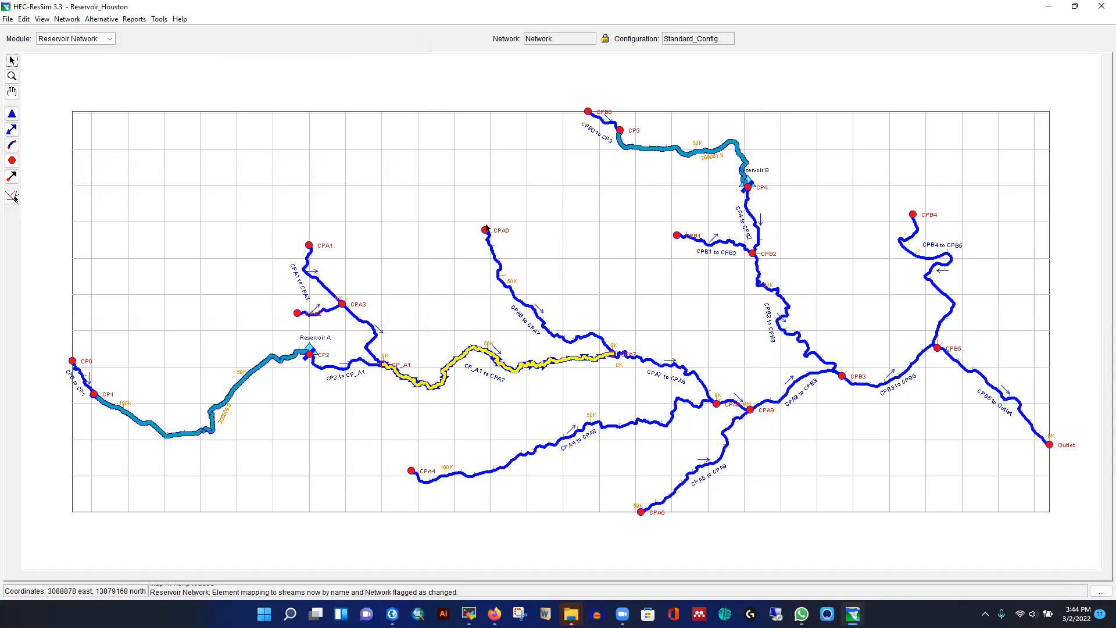
left_click(492, 90)
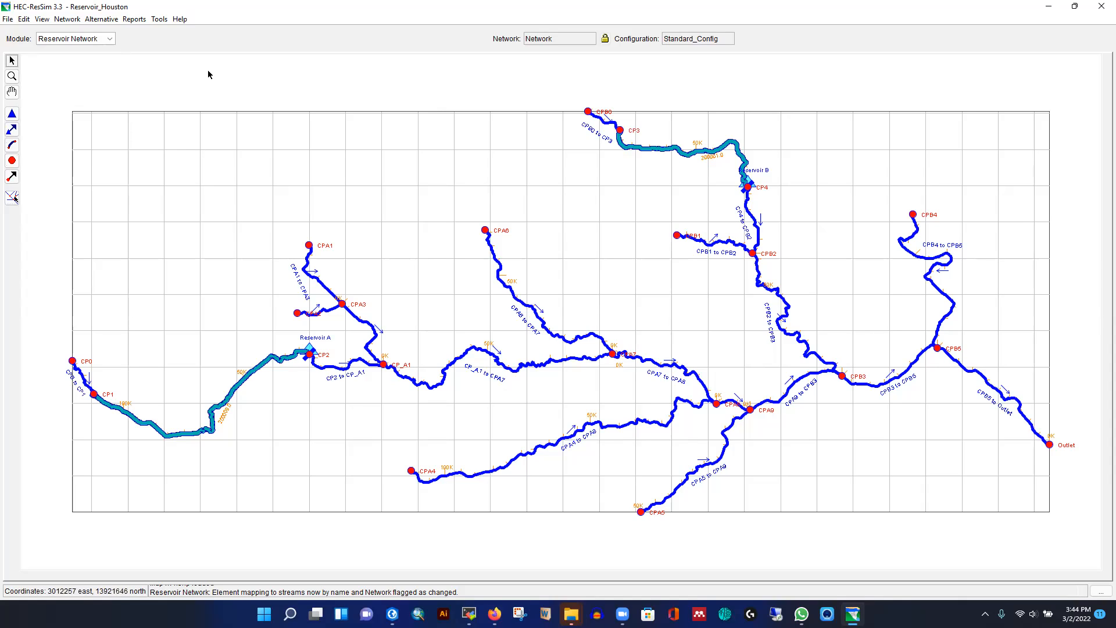
Create a new alternative named Alternate in Standard_Config that uses the reservoir network Network
left_click(100, 22)
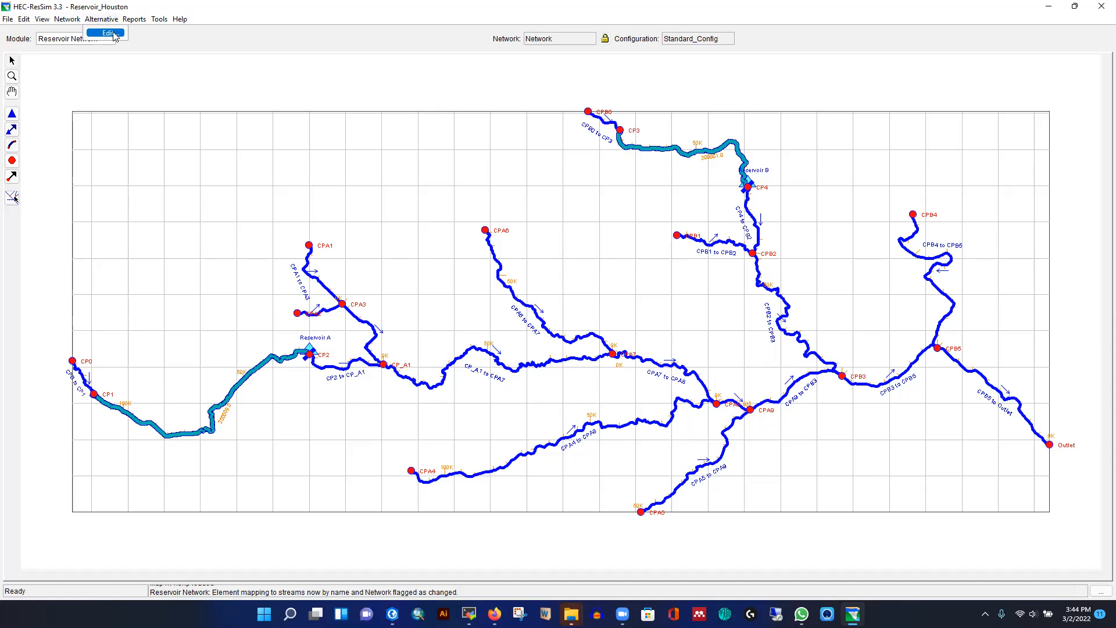
left_click(114, 34)
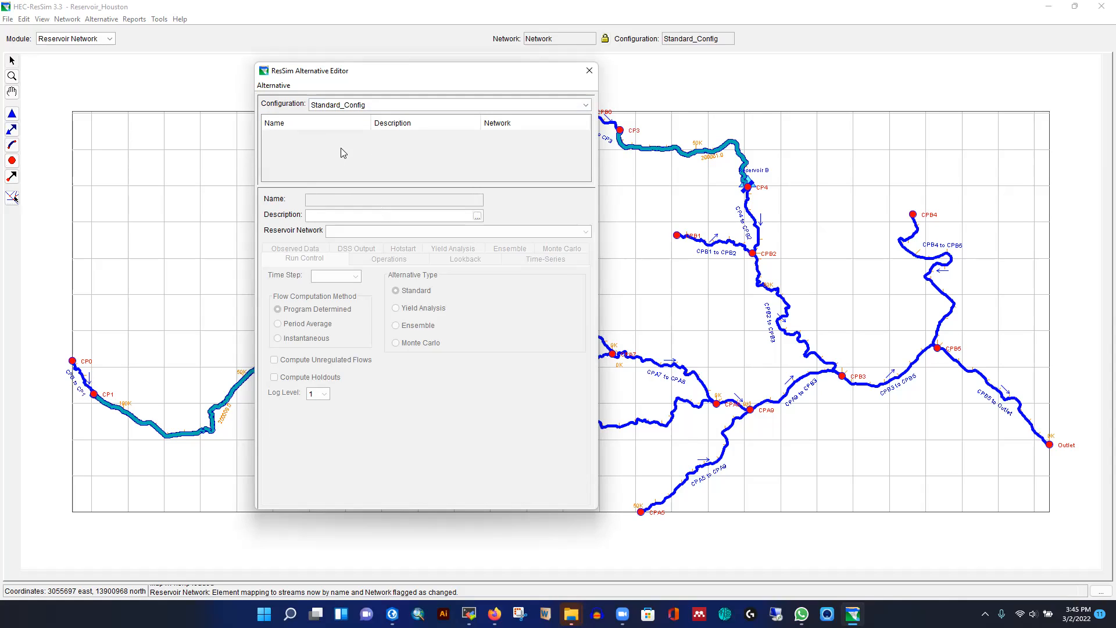
left_click(273, 85)
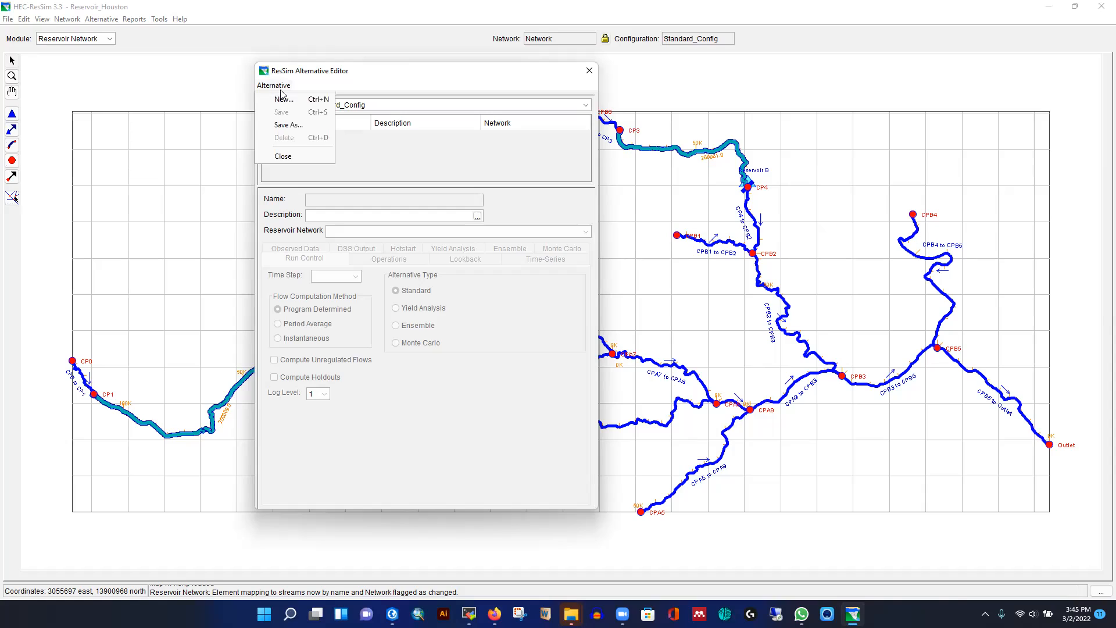
left_click(283, 100)
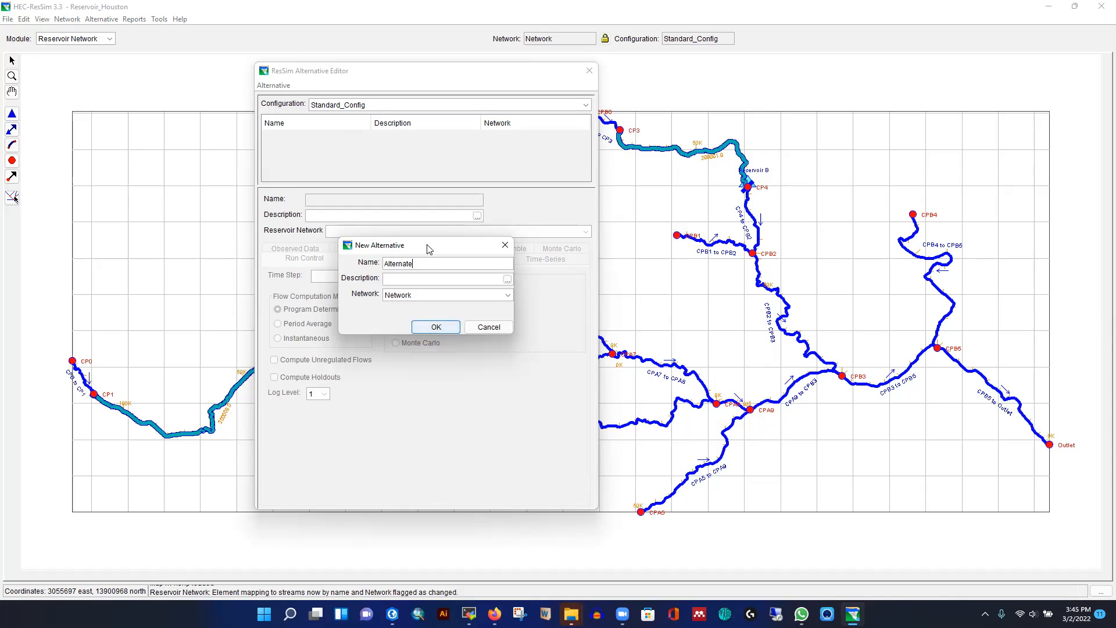
left_click_drag(433, 244, 447, 209)
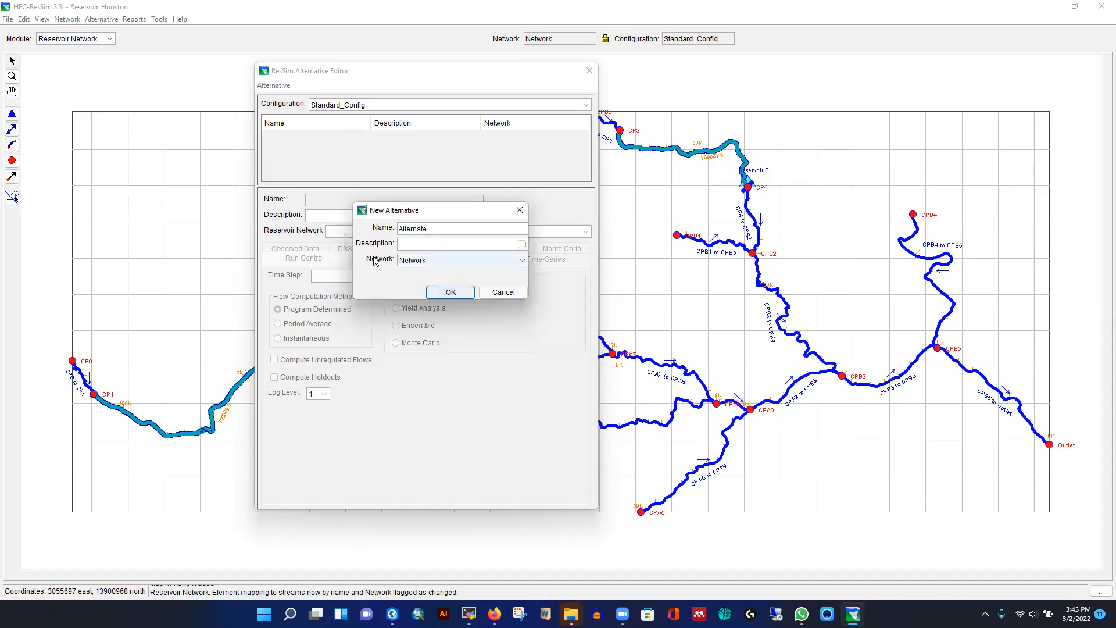
left_click(422, 262)
left_click(423, 263)
left_click(444, 291)
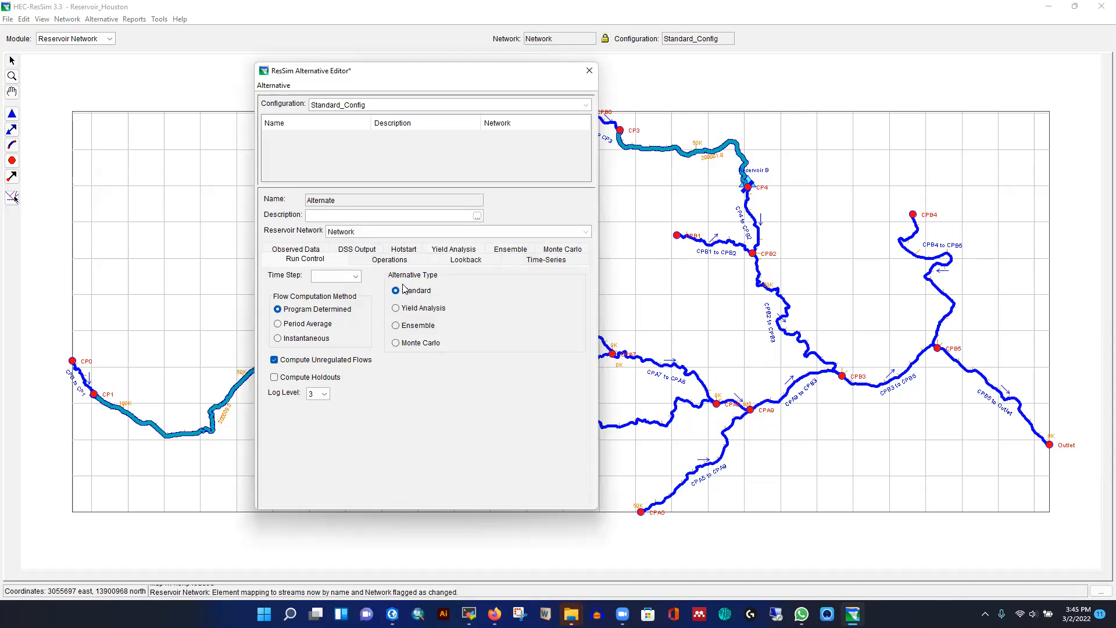
Set the alternative's time step to 1 Hour and assign operation sets Reservoir_A to Reservoir A and Reservoir_B to Reservoir B
left_click(354, 276)
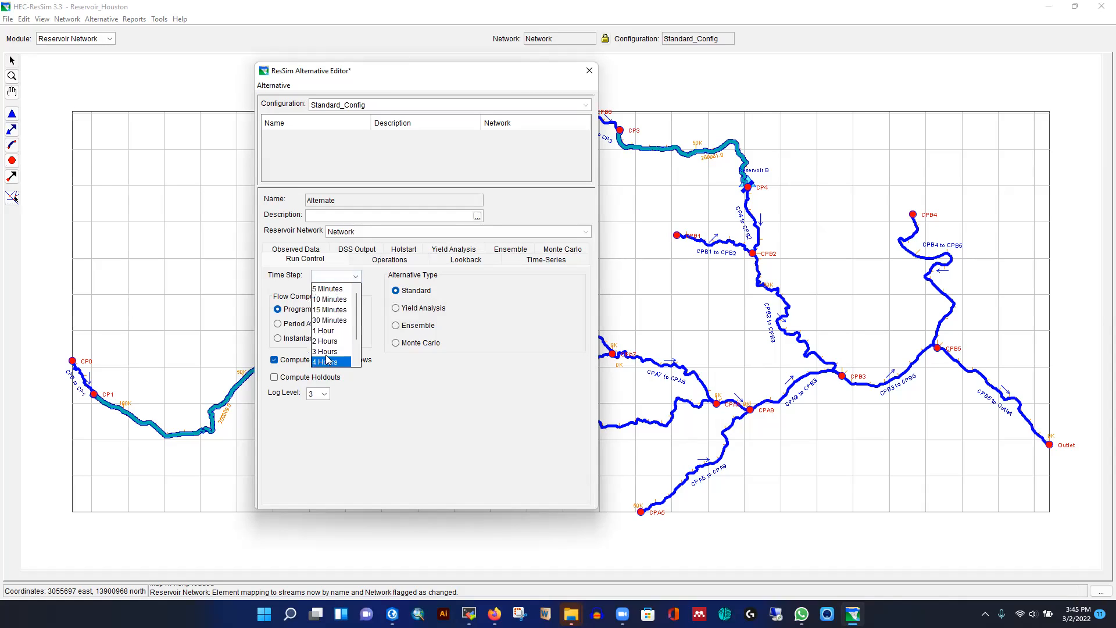
left_click(327, 332)
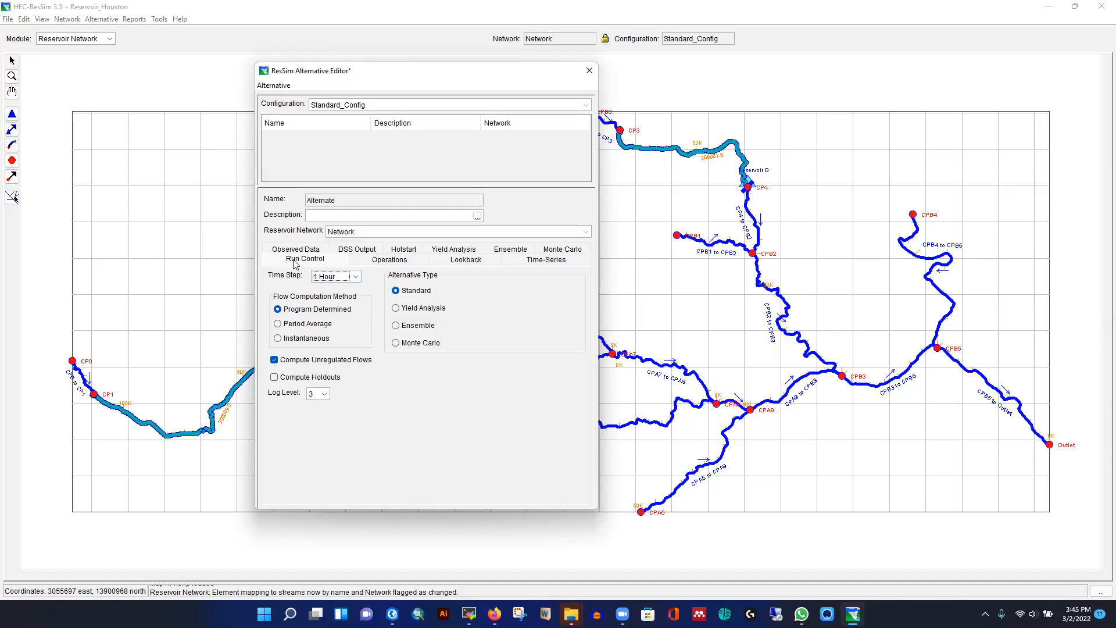
left_click(374, 262)
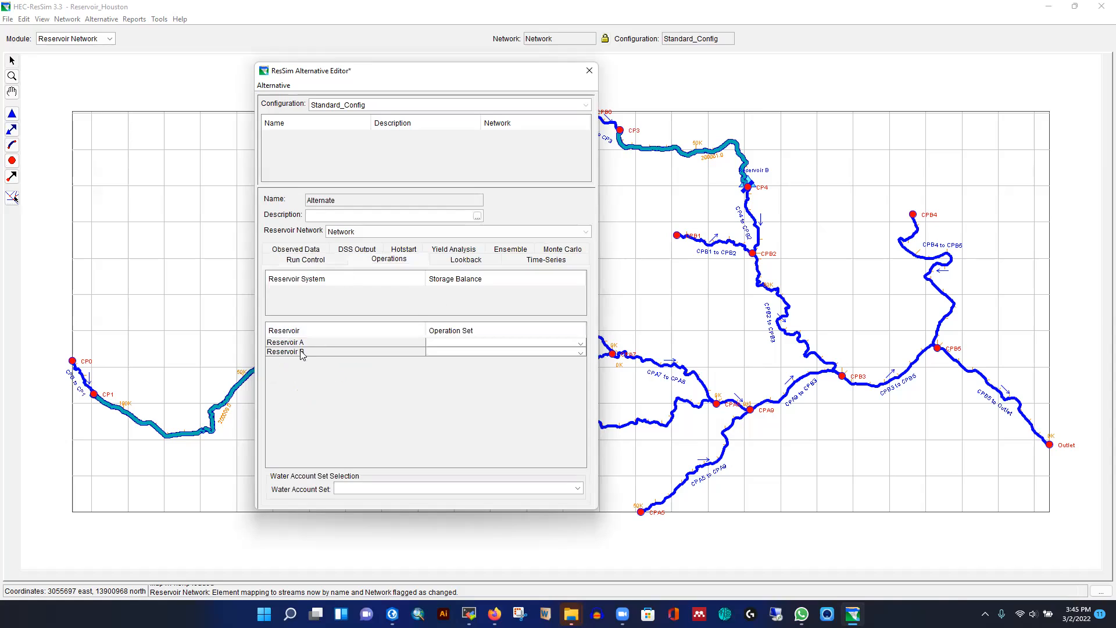
left_click(582, 343)
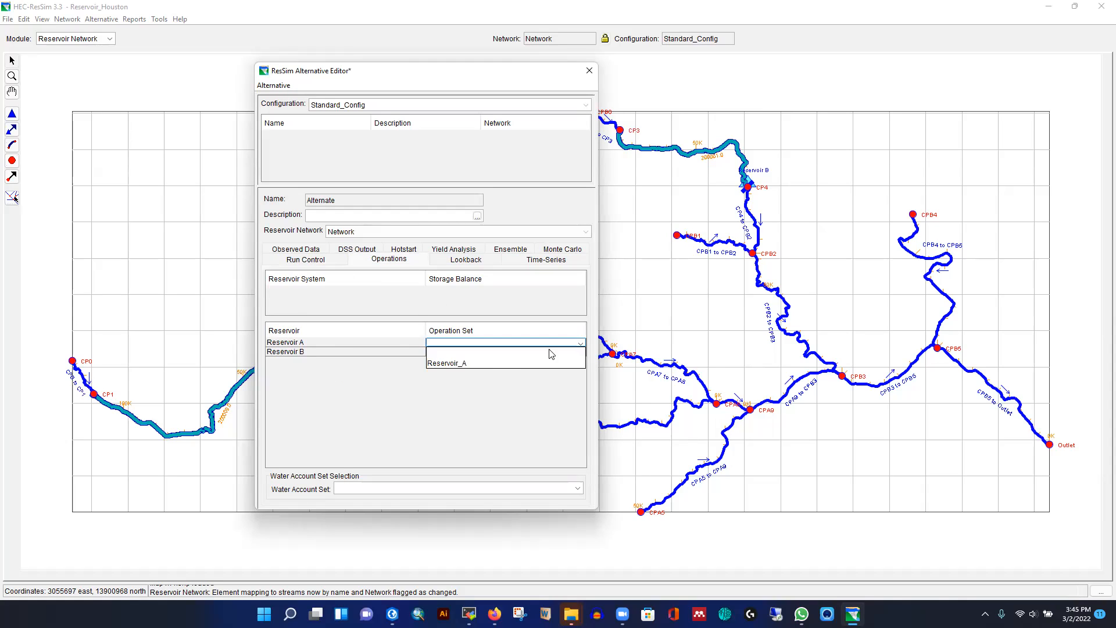
left_click(447, 362)
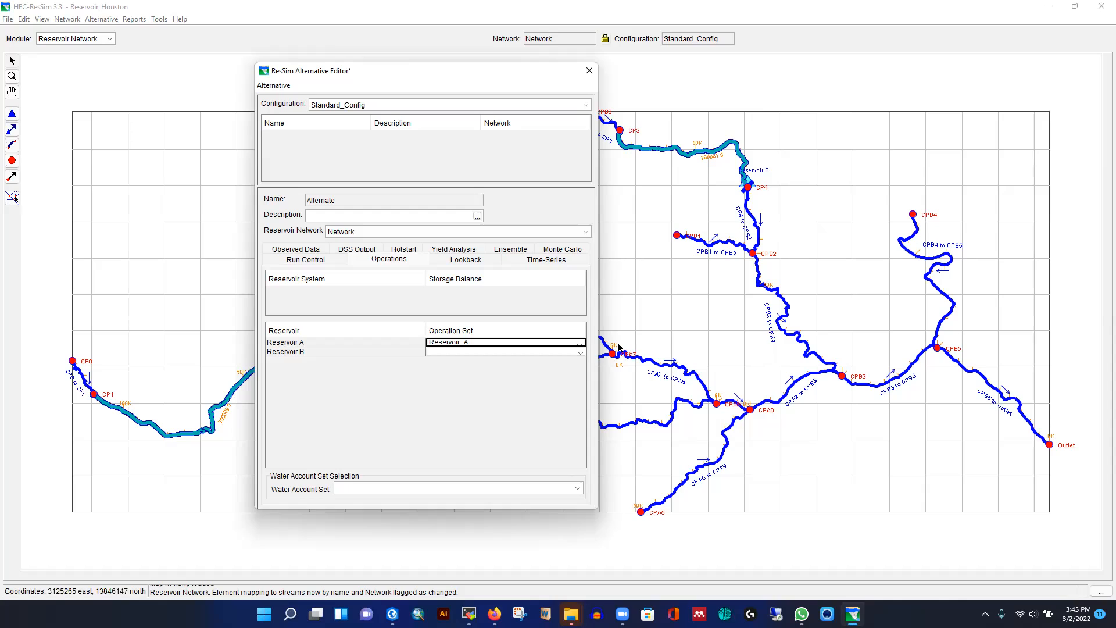
left_click(581, 353)
left_click(453, 374)
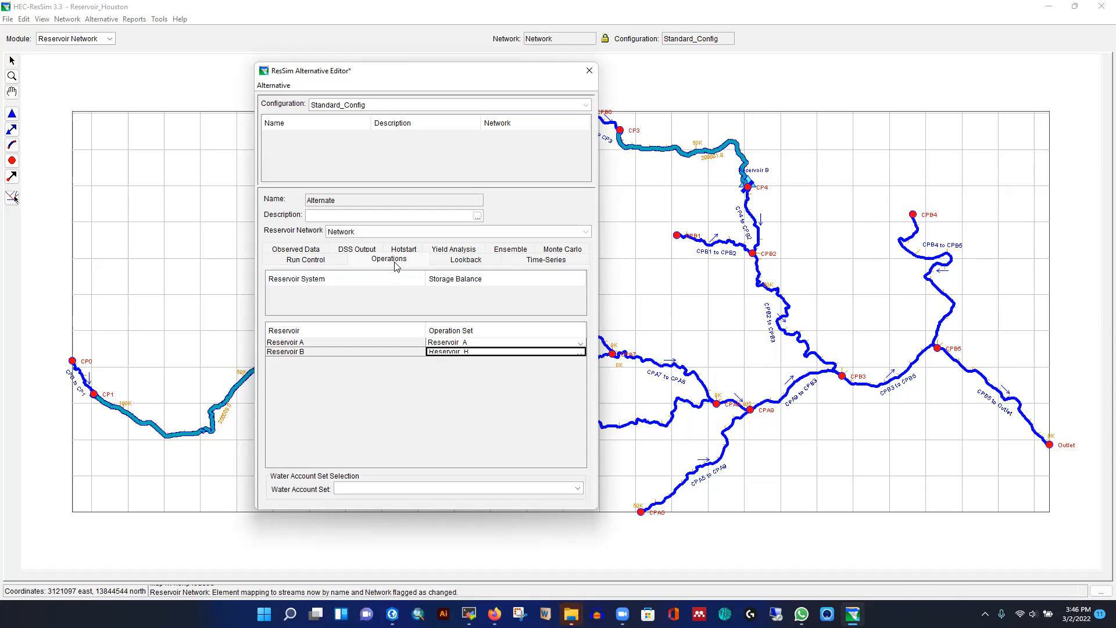
left_click(455, 263)
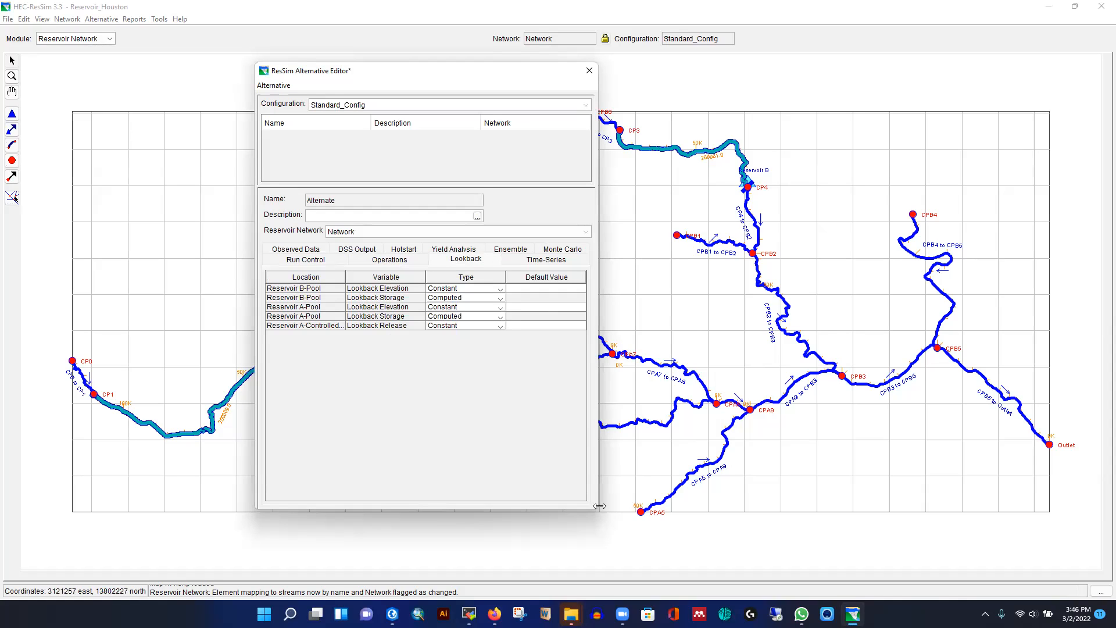
left_click_drag(594, 511, 791, 539)
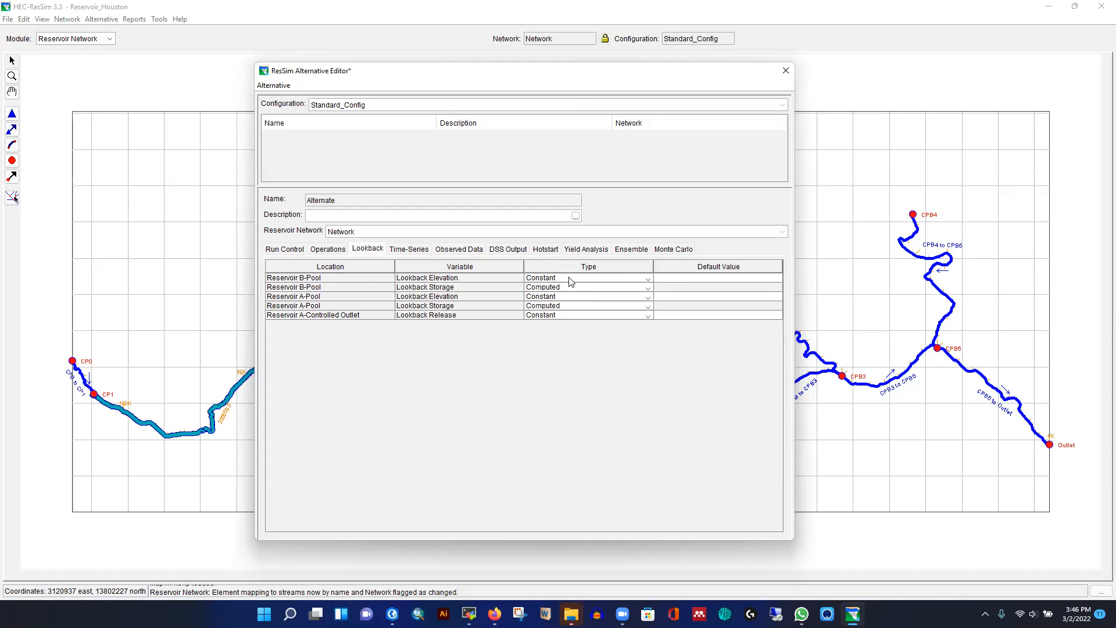
left_click(675, 279)
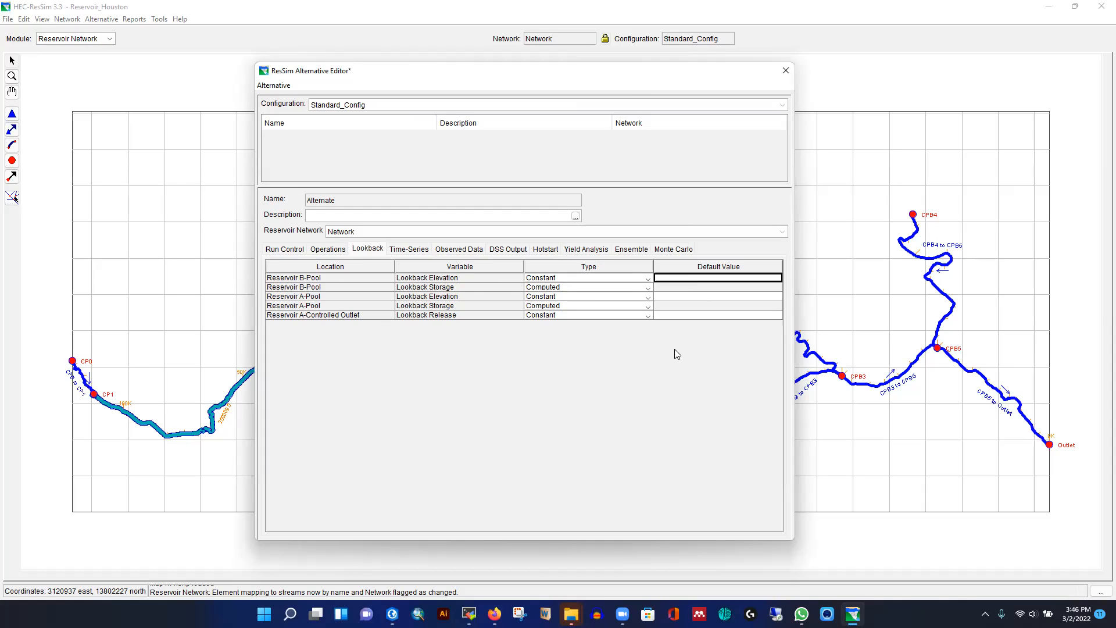
type("75")
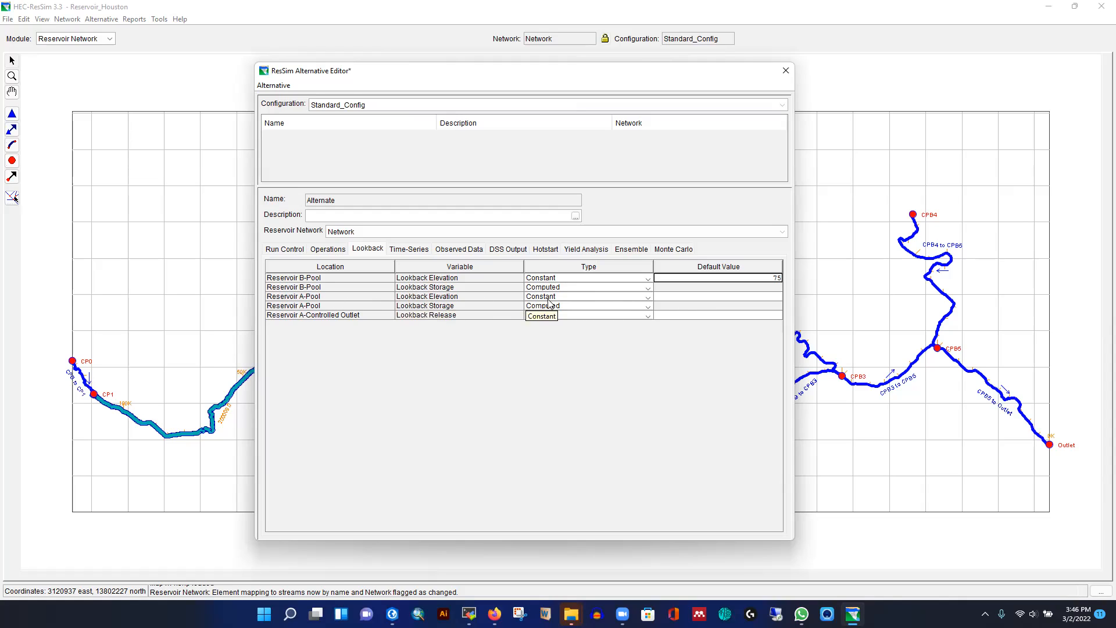
left_click(673, 298)
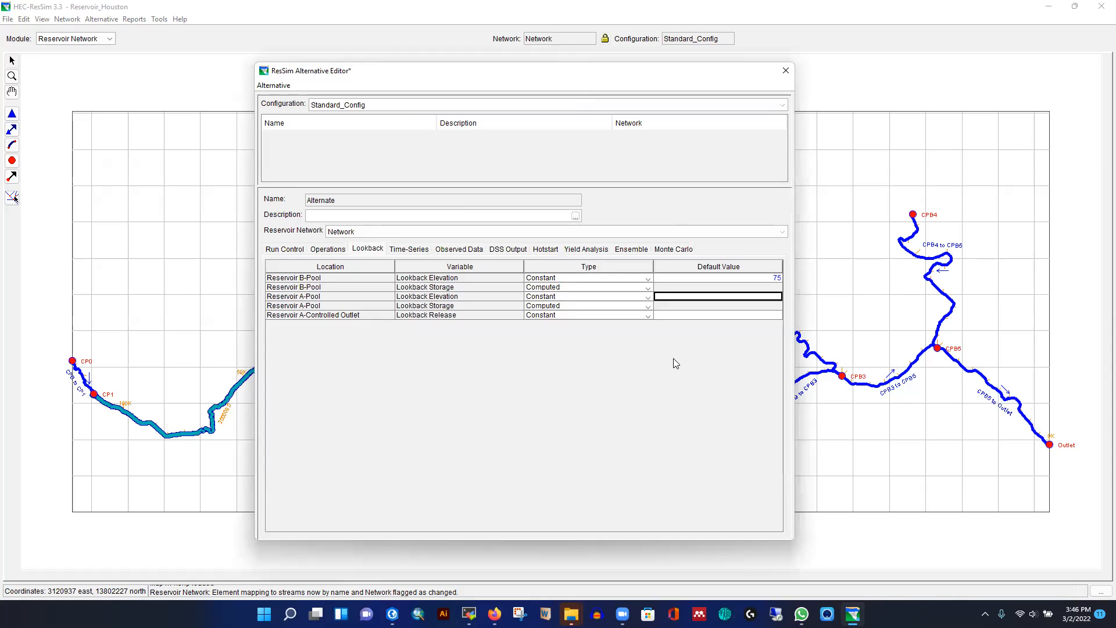
type("75")
left_click(785, 71)
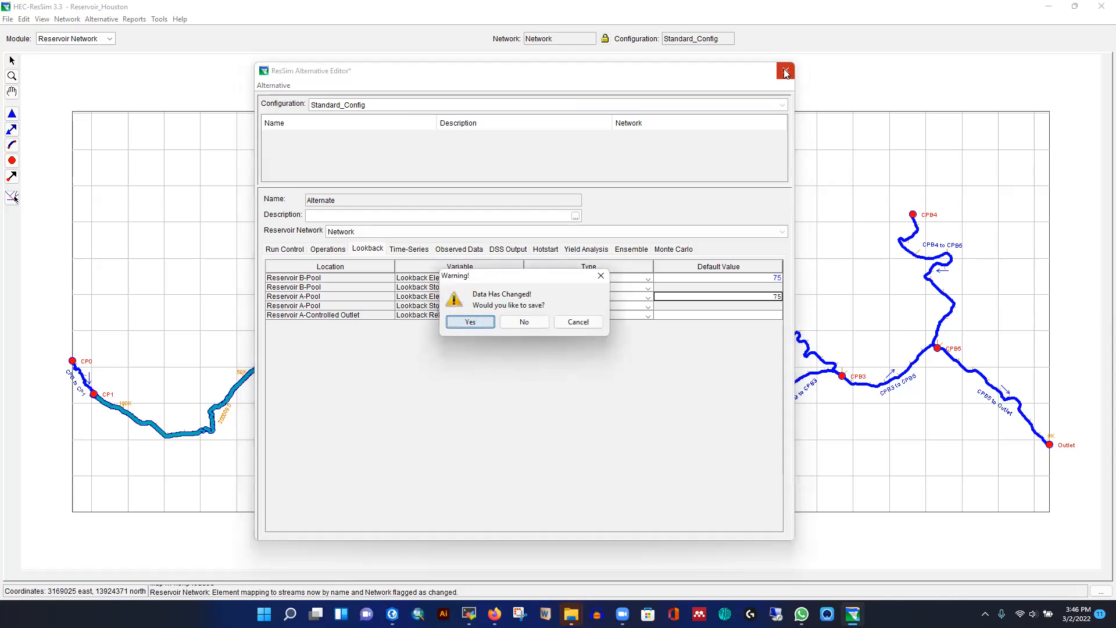
left_click(523, 325)
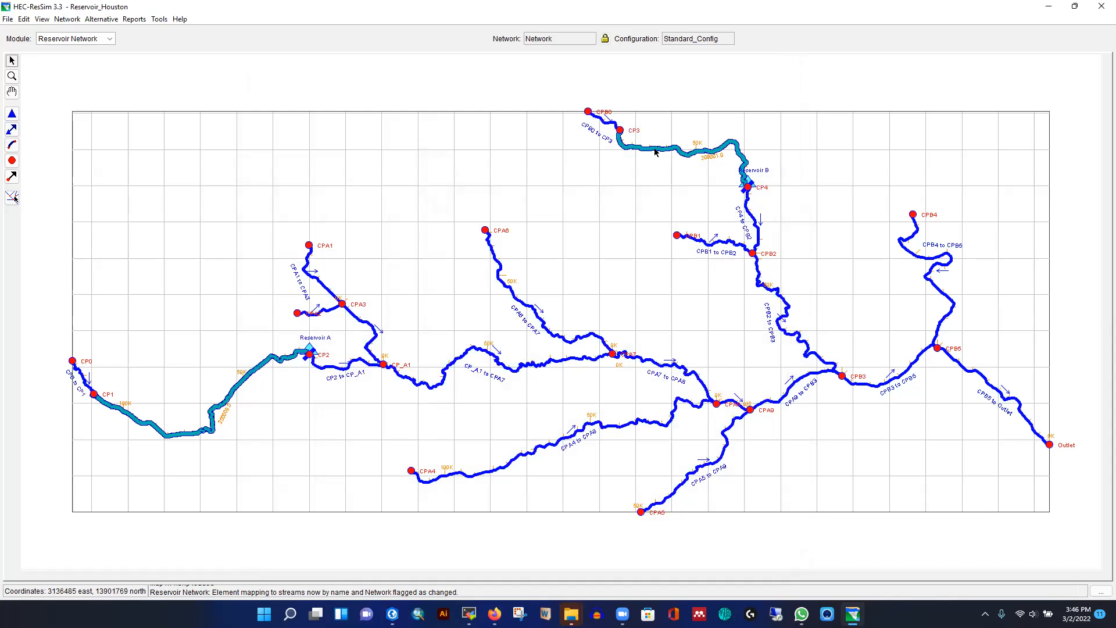
Open Reservoir B's properties and add a controlled outlet to its dam
right_click(655, 152)
left_click(690, 176)
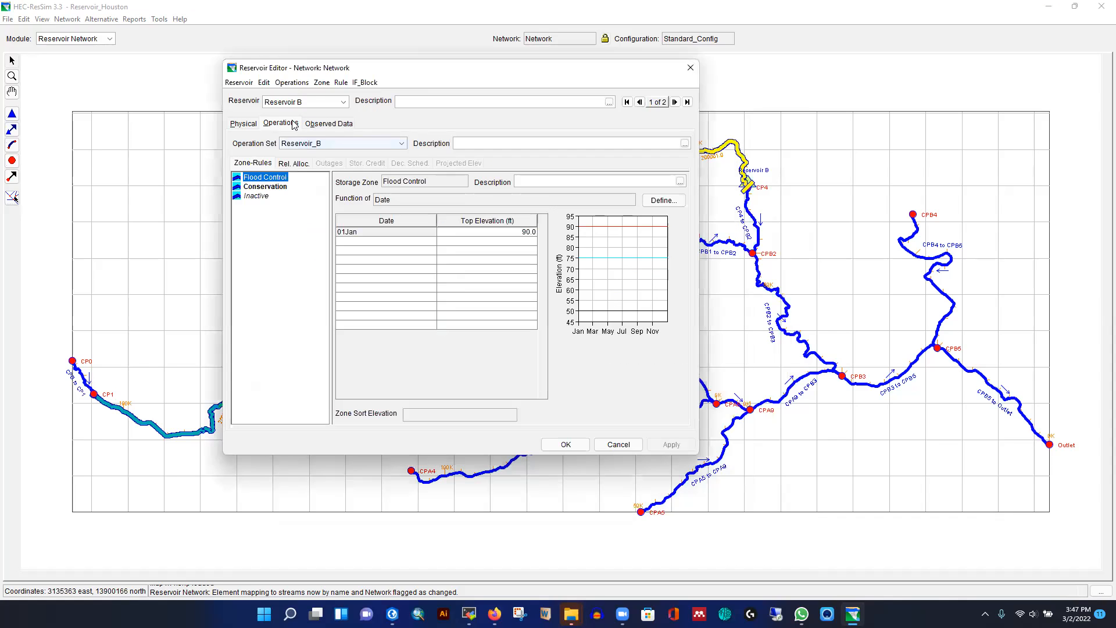
left_click(244, 122)
left_click(272, 157)
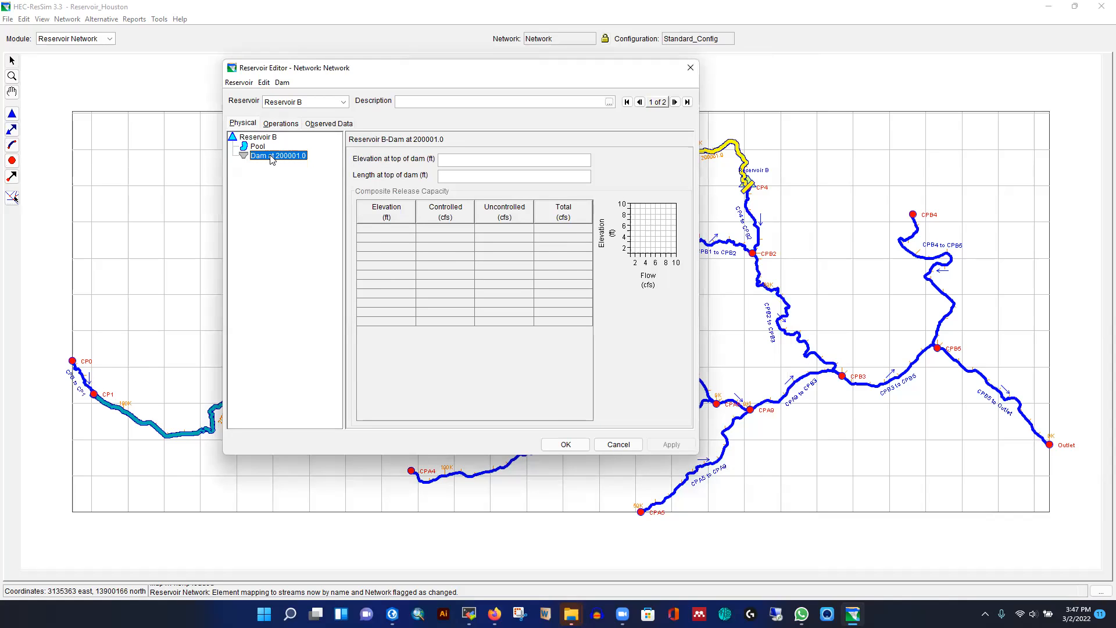
right_click(271, 159)
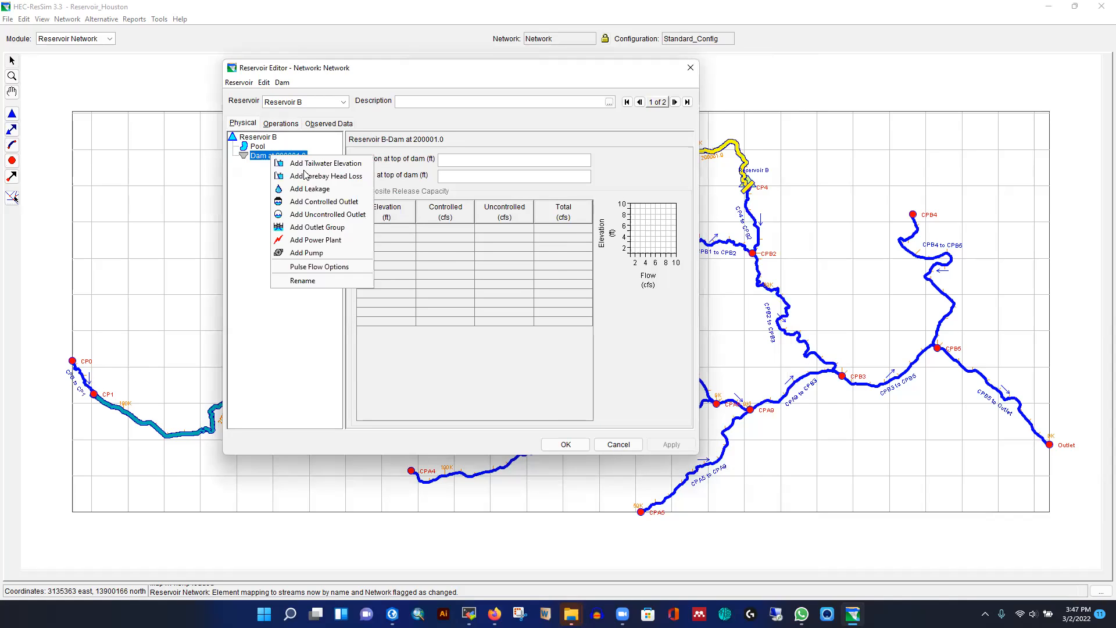
left_click(303, 203)
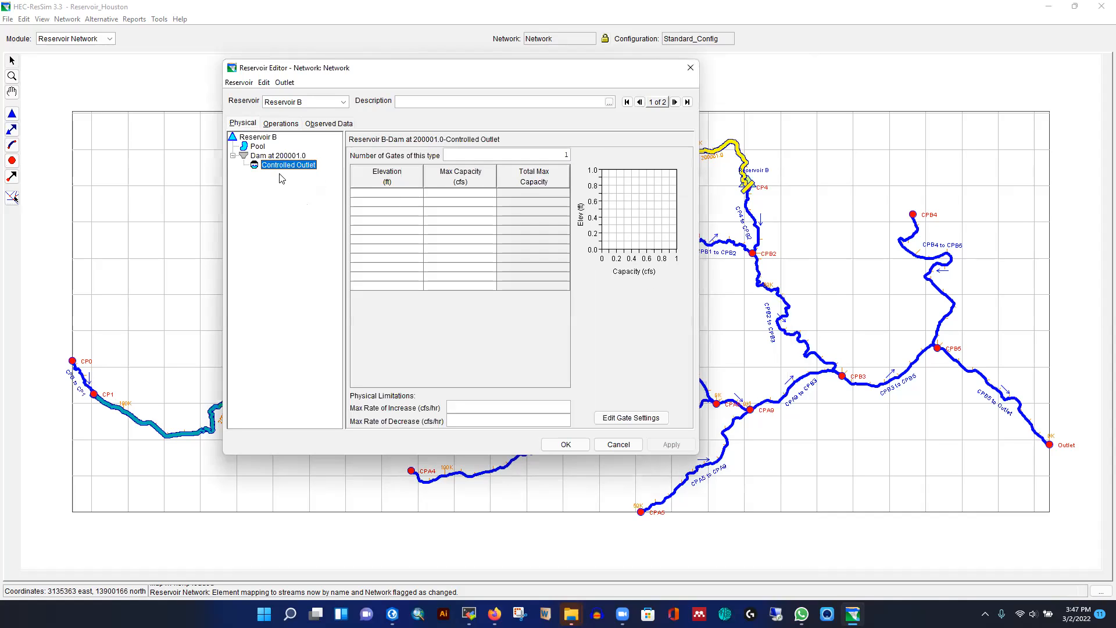
Give Reservoir B's controlled outlet a maximum capacity of 10000 cfs at elevations 0 and 100 ft, and accept the reservoir changes
left_click(391, 193)
type("0")
left_click(439, 194)
type("100")
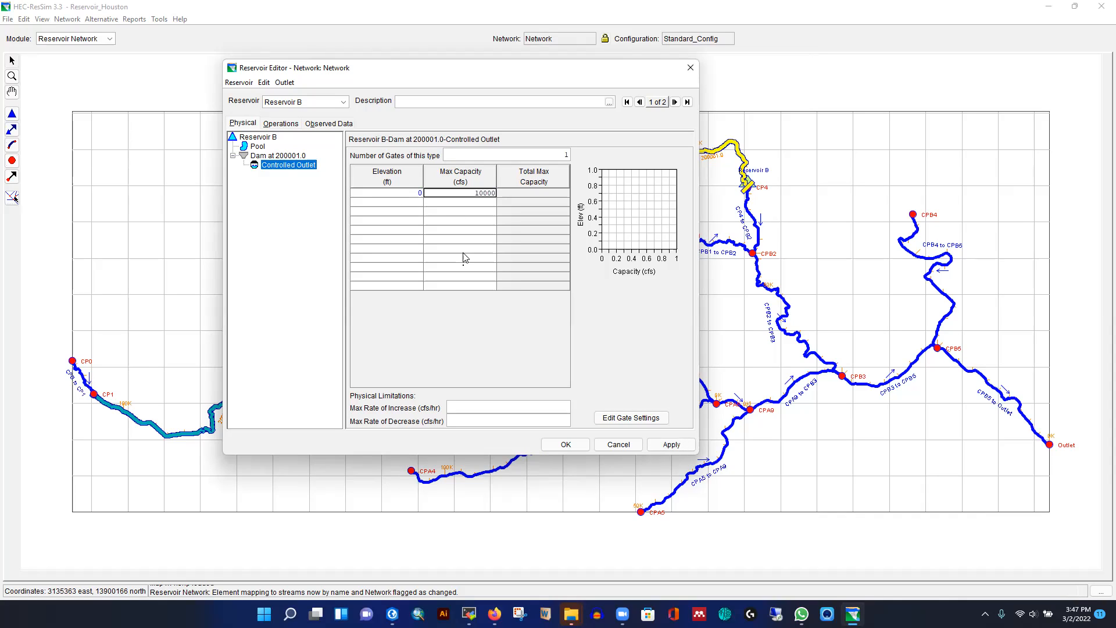
left_click(448, 234)
left_click(409, 203)
type("100")
left_click(451, 202)
type("10000")
left_click(672, 444)
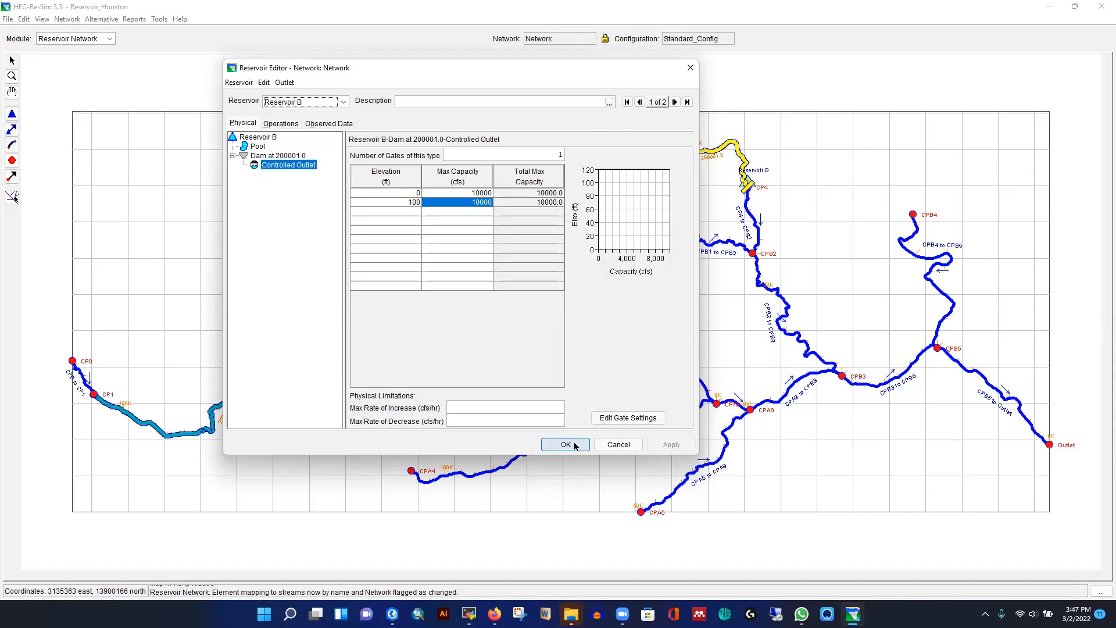
left_click(566, 444)
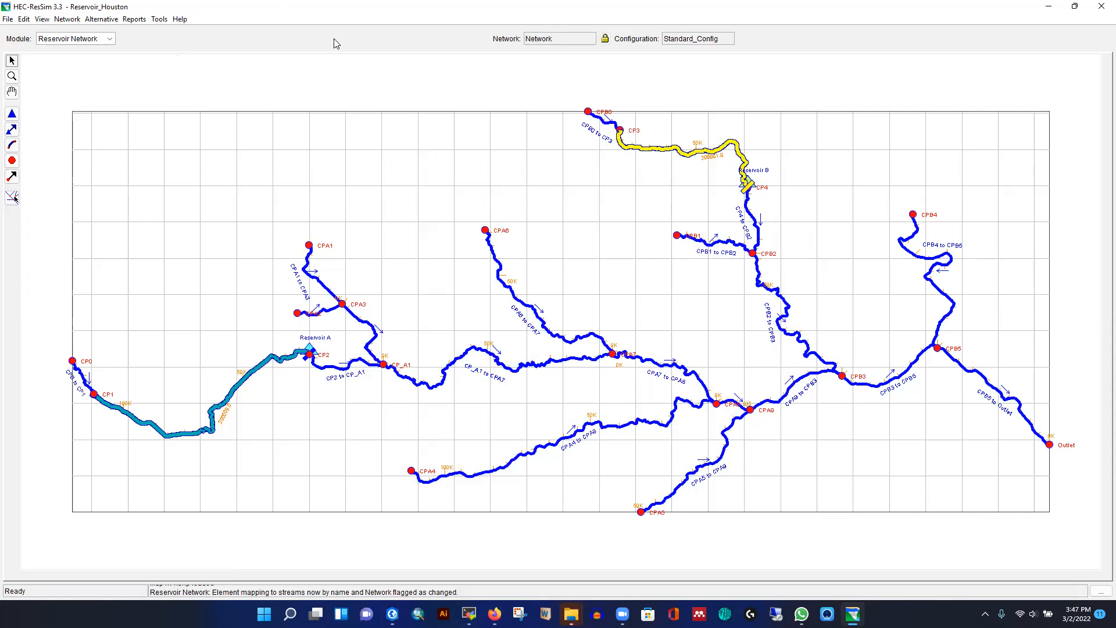
Create a new alternative named Alternate in Standard_Config using the reservoir network Network
left_click(101, 19)
left_click(110, 34)
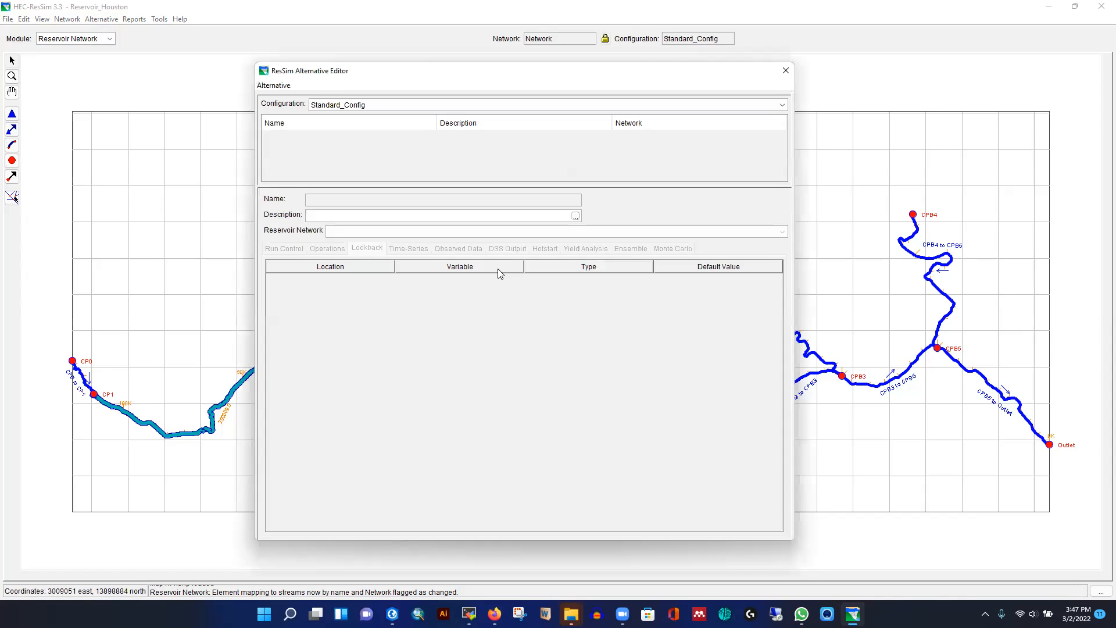
left_click(275, 88)
left_click(286, 100)
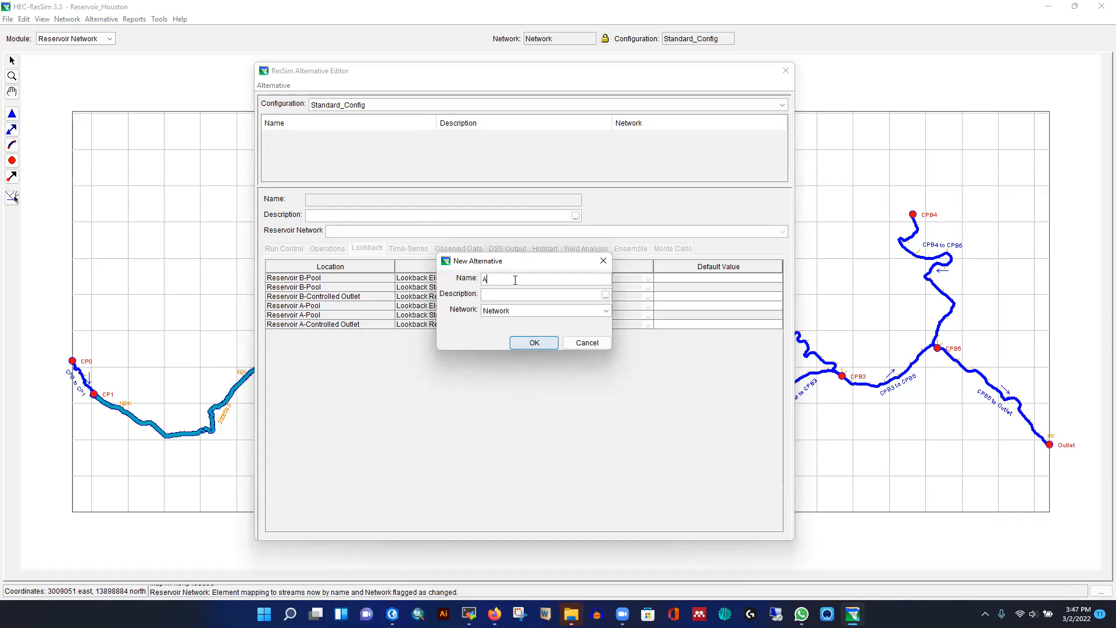
type("Alternate")
left_click(534, 343)
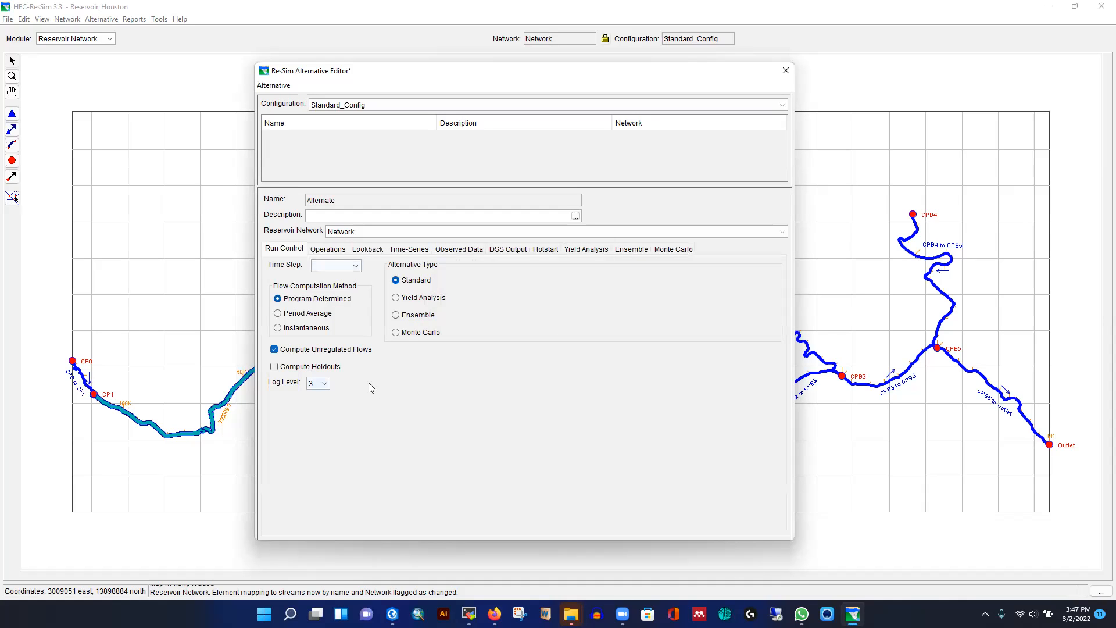
Set the time step to 1 Hour and assign operation set Reservoir_A to Reservoir A and Reservoir_B to Reservoir B
left_click(339, 265)
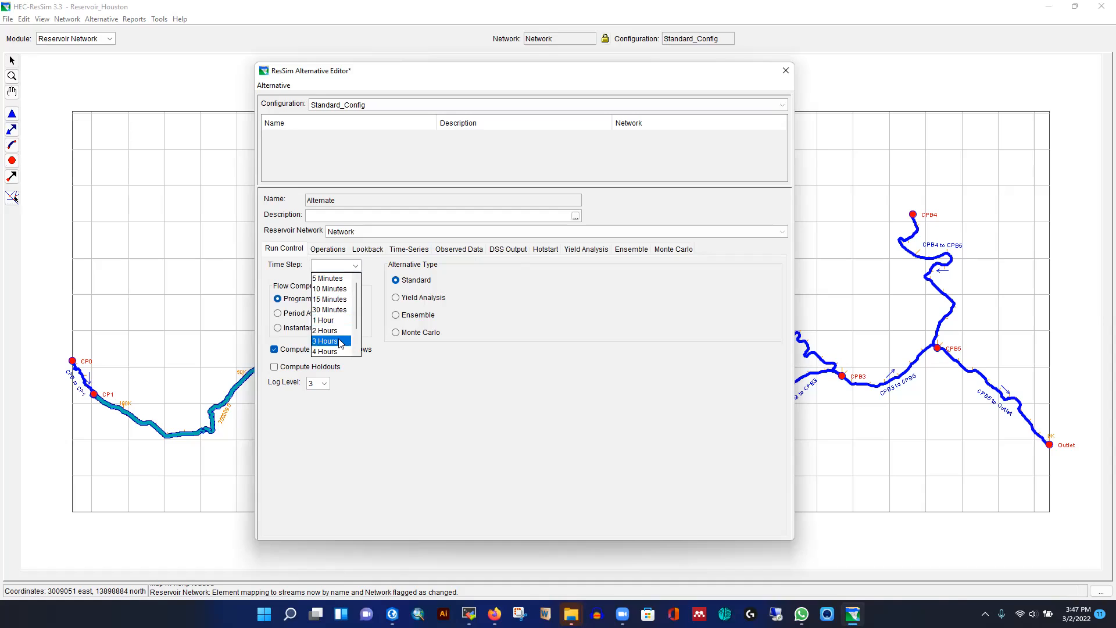
left_click(333, 321)
left_click(328, 250)
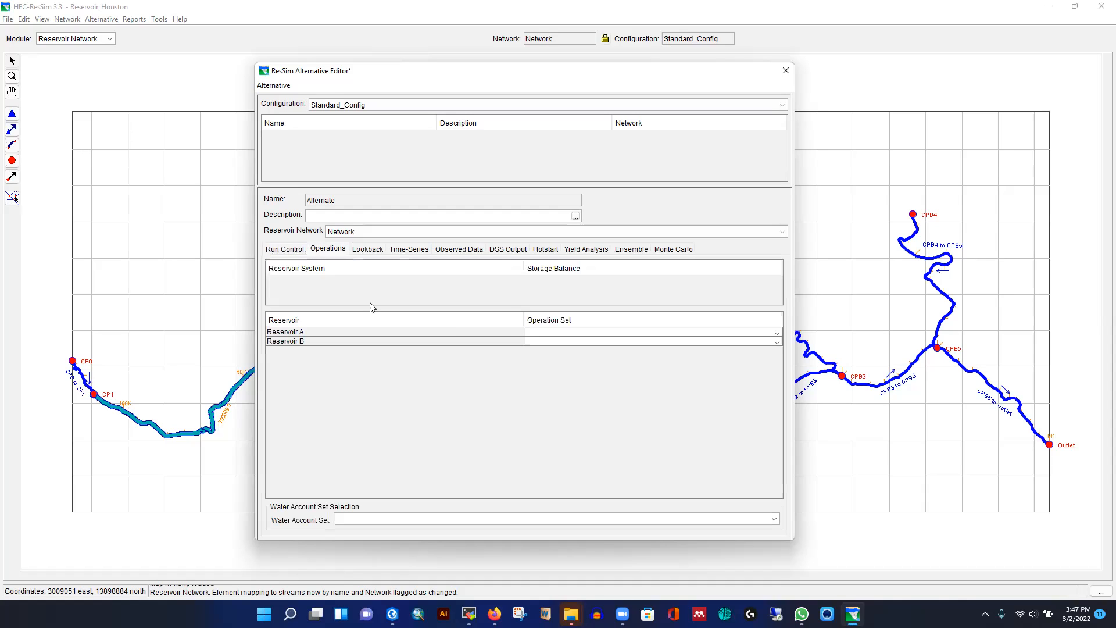
left_click(759, 333)
left_click(567, 355)
left_click(570, 343)
left_click(564, 359)
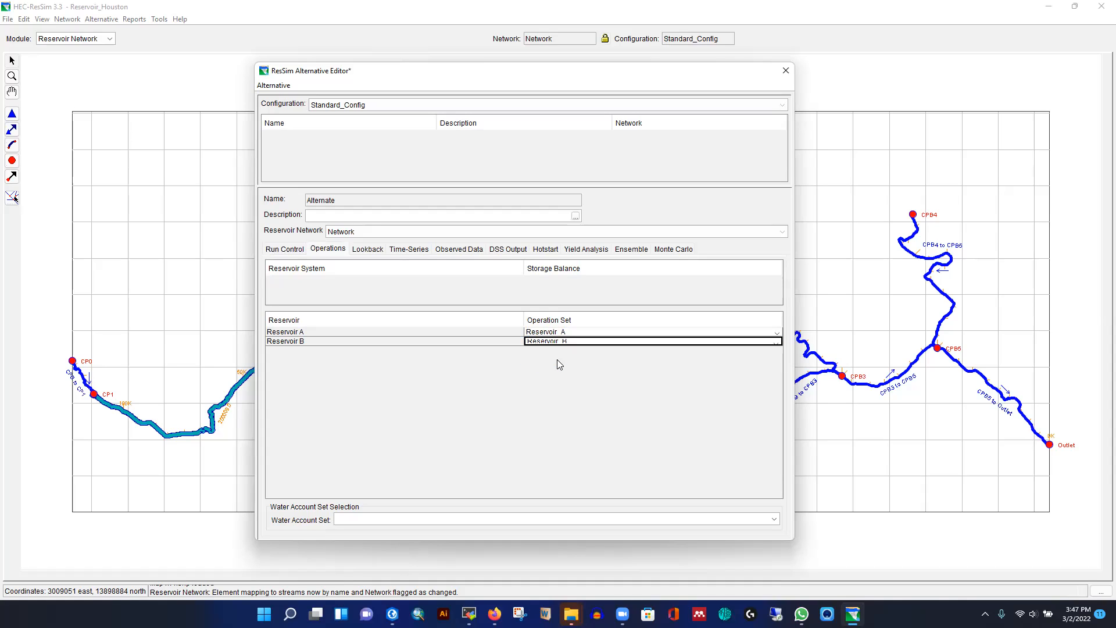
Set the default lookback elevation to 75 for both reservoir pools and the lookback release to 500 for both controlled outlets
left_click(368, 250)
left_click(704, 278)
type("75")
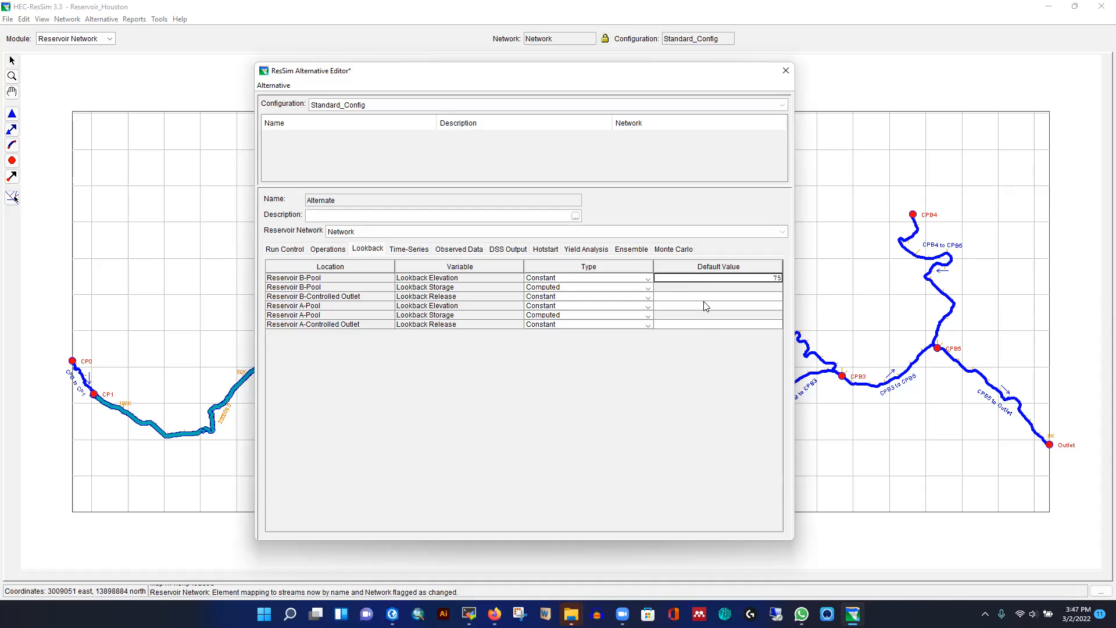
left_click(693, 298)
type("500")
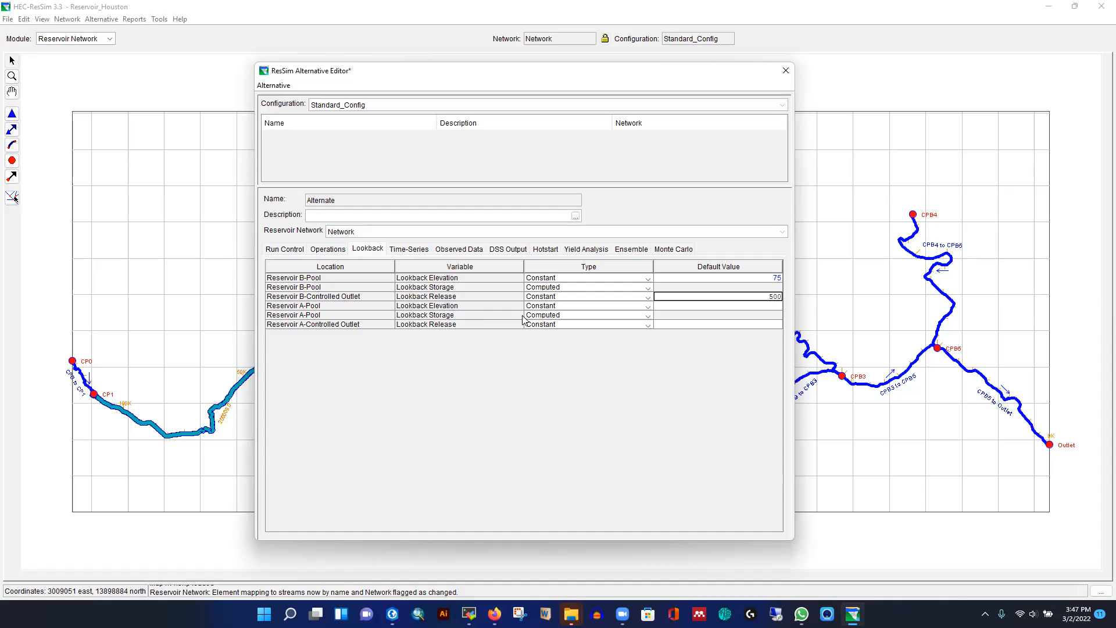
left_click(698, 306)
type("75")
left_click(707, 327)
type("500")
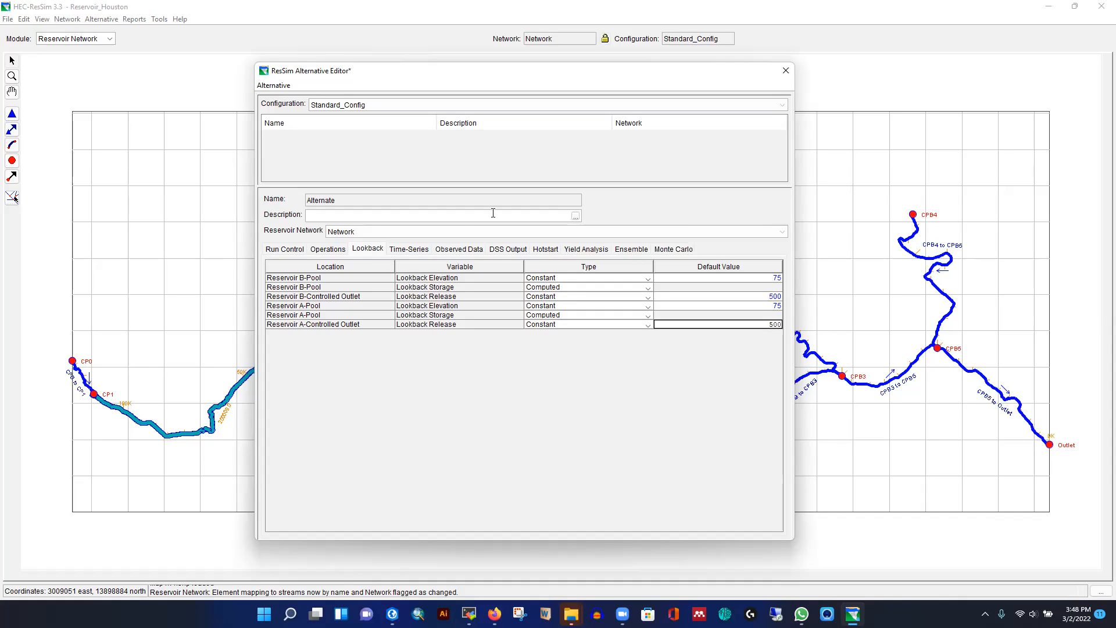
Check the alternative's time-series inputs, save the alternative Alternate and close the alternative editor
left_click(408, 249)
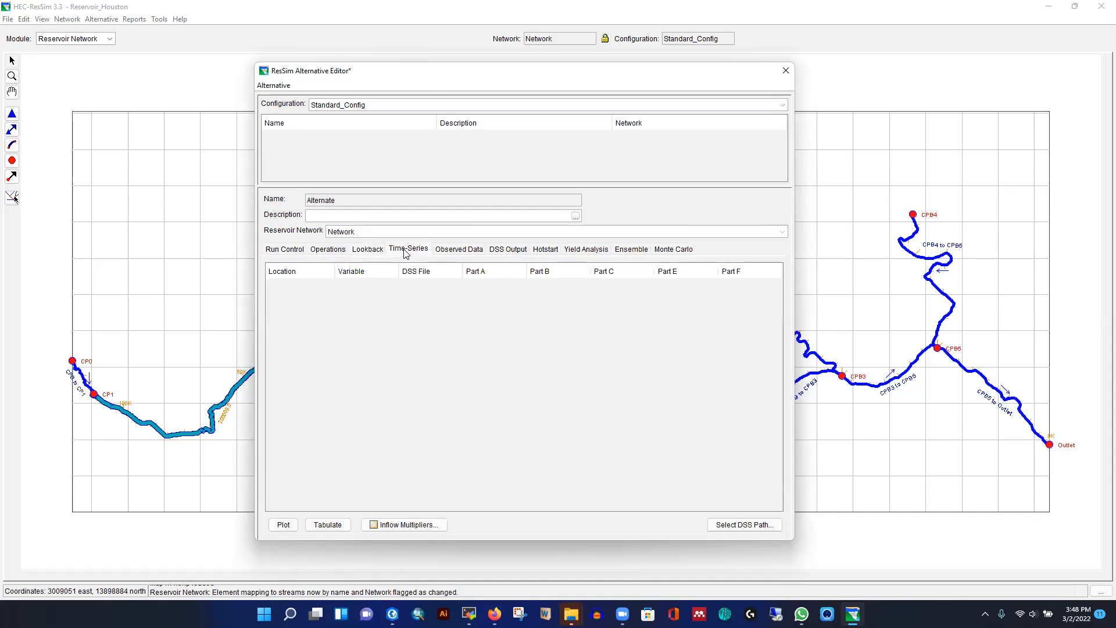
left_click_drag(478, 75, 618, 56)
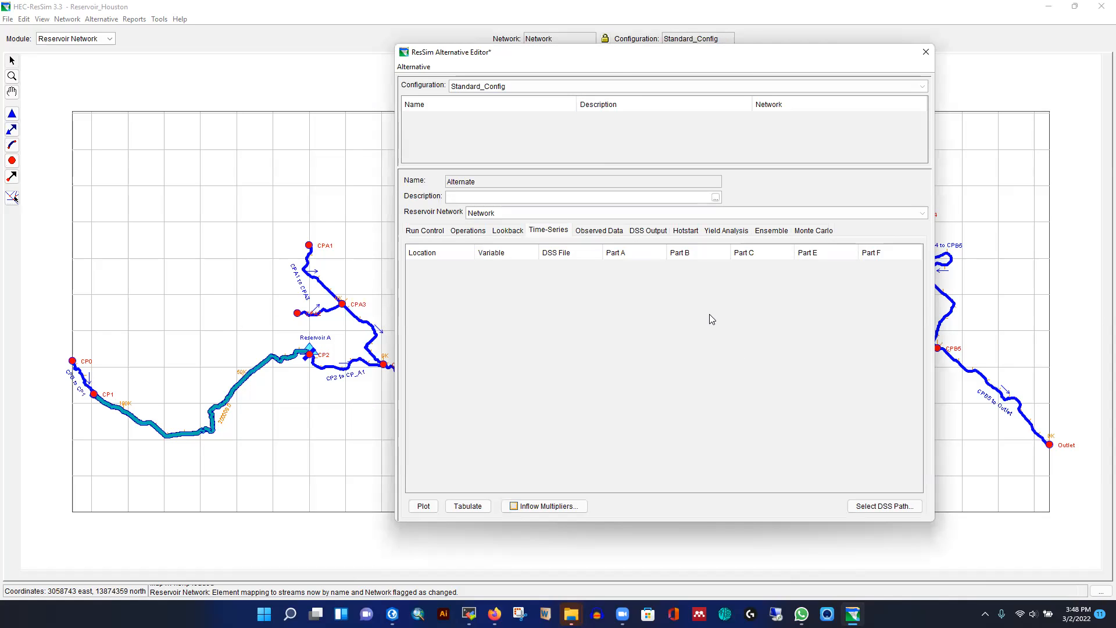
left_click(412, 67)
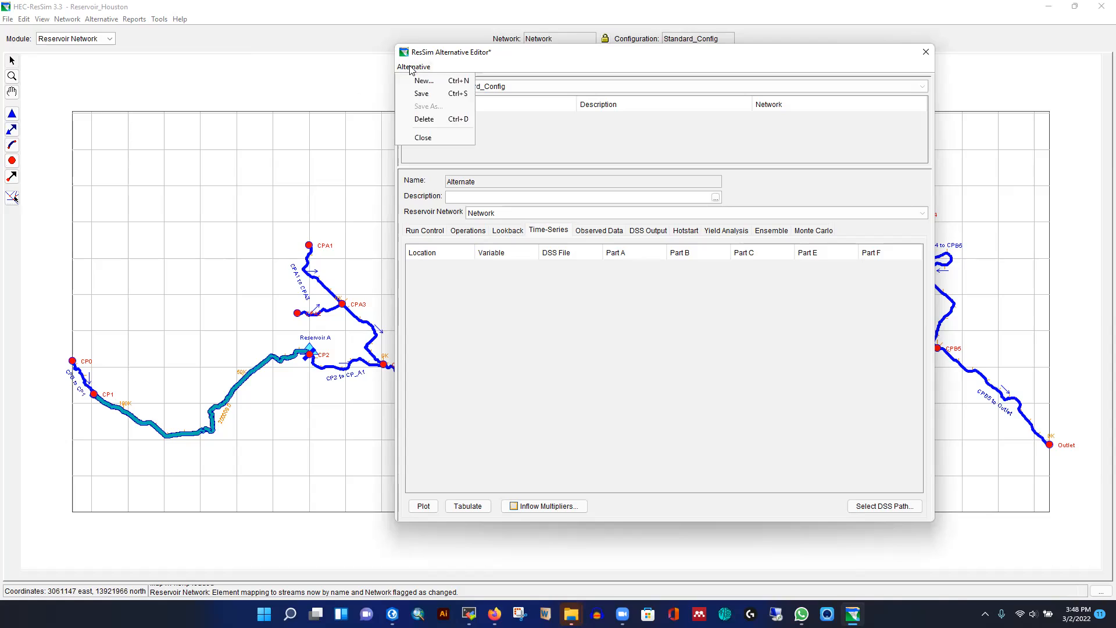
left_click(422, 94)
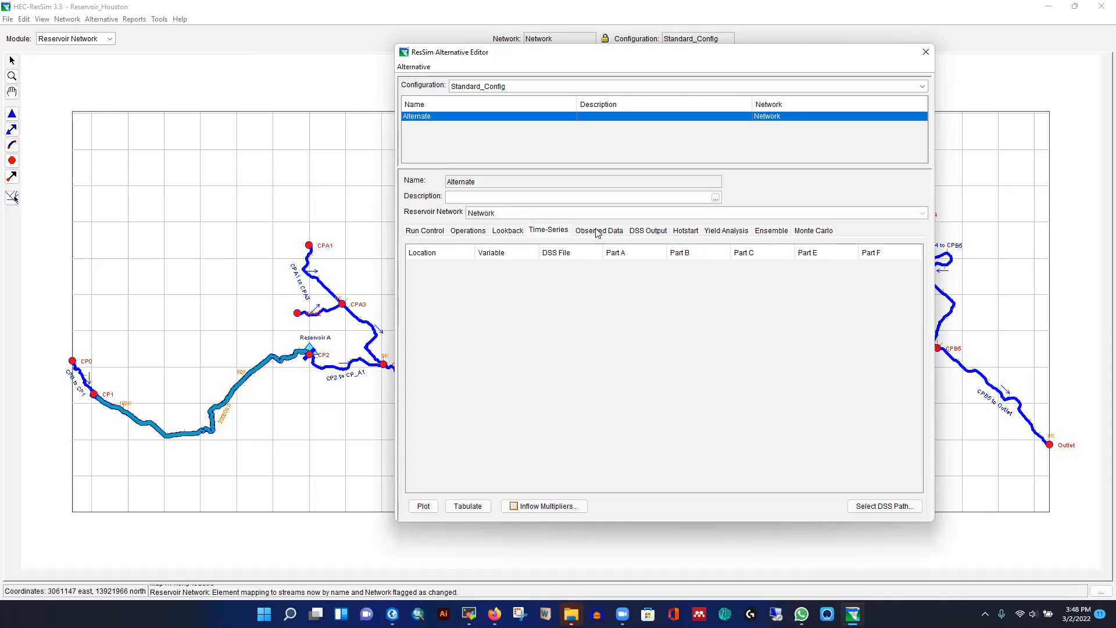
left_click(926, 54)
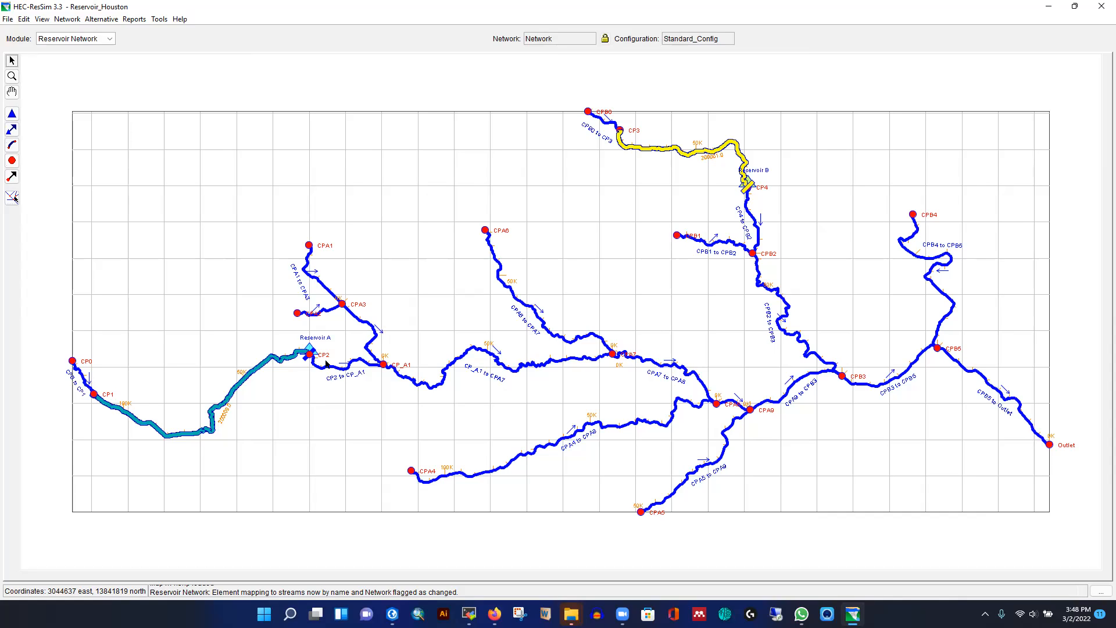
Add a local flow named Inflow@Reservoir A with a factor of 1 to junction CP0 and accept the junction changes
left_click(613, 175)
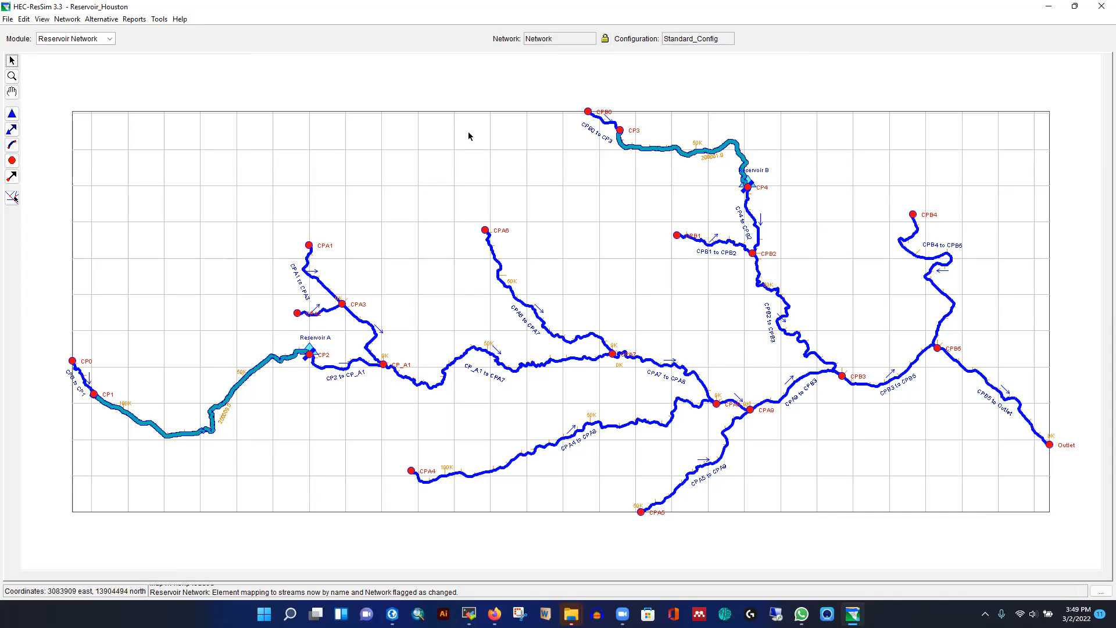
right_click(73, 363)
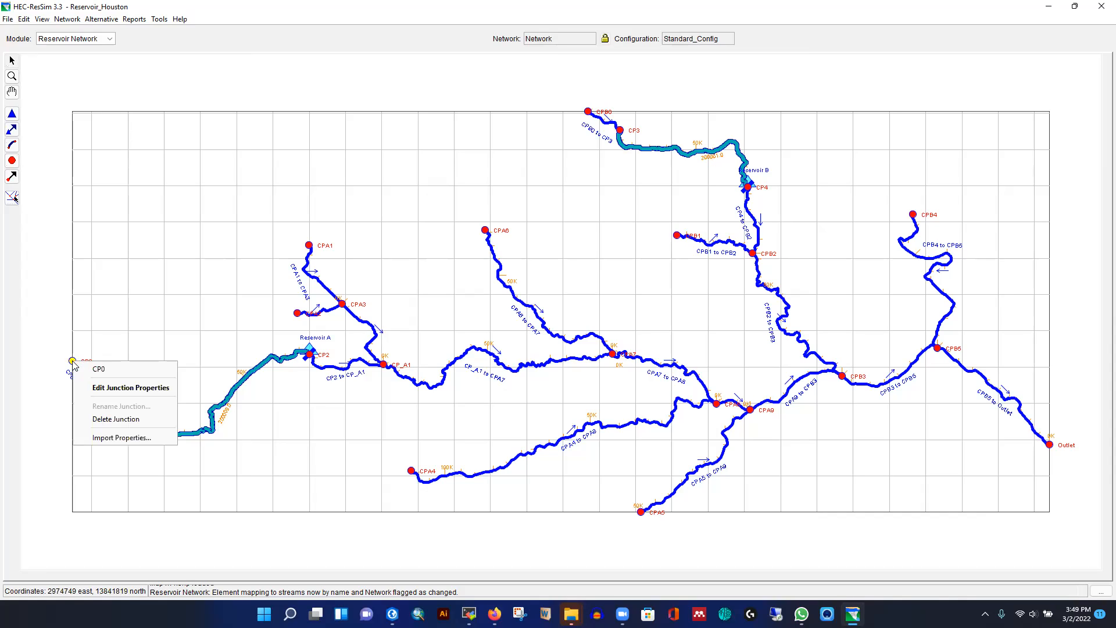
left_click(112, 388)
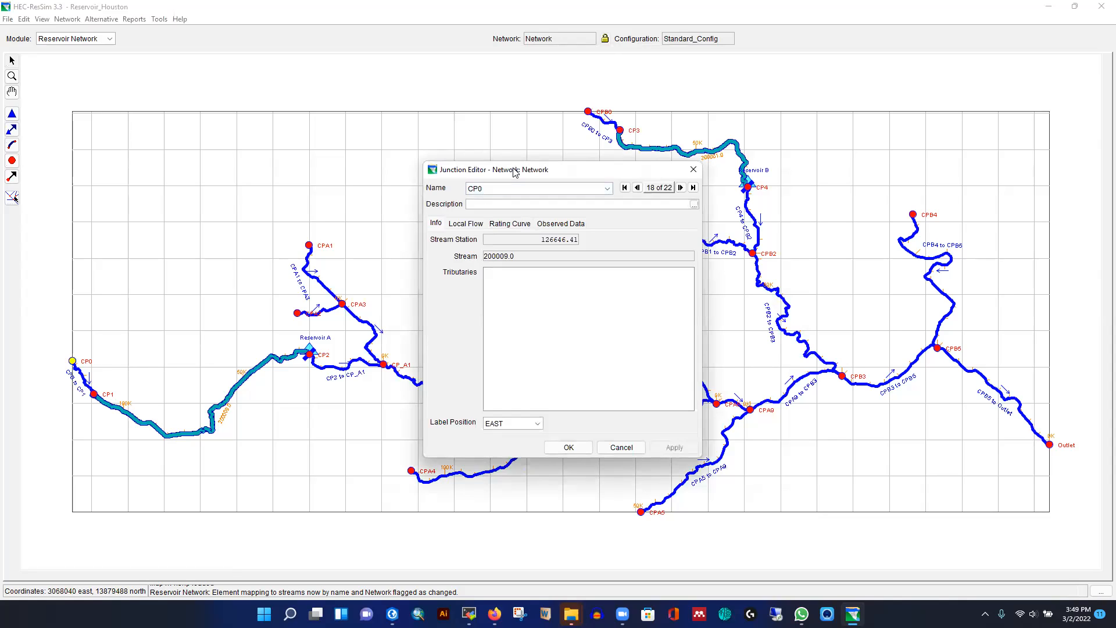
left_click_drag(514, 172, 435, 127)
left_click(386, 177)
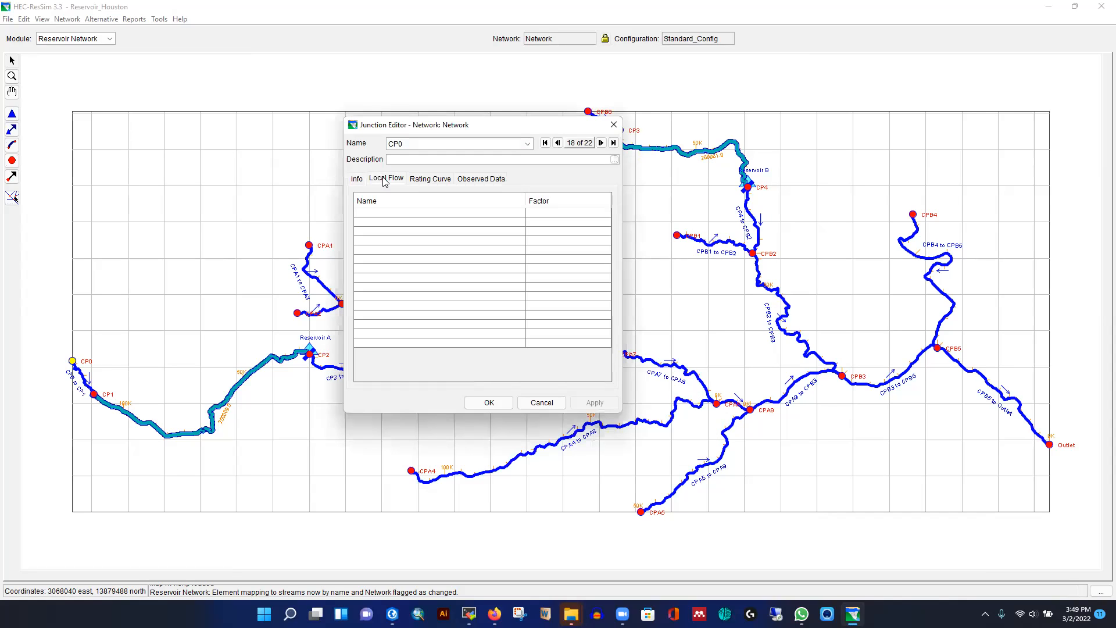
left_click(400, 213)
type("In")
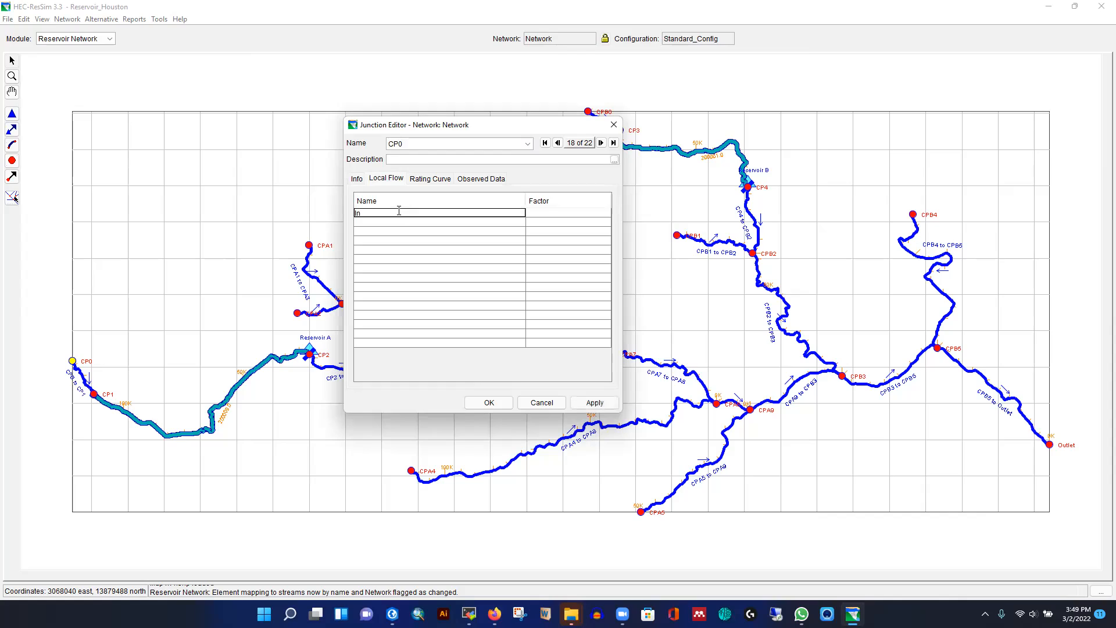
type("flow@Reservoir A")
left_click(543, 213)
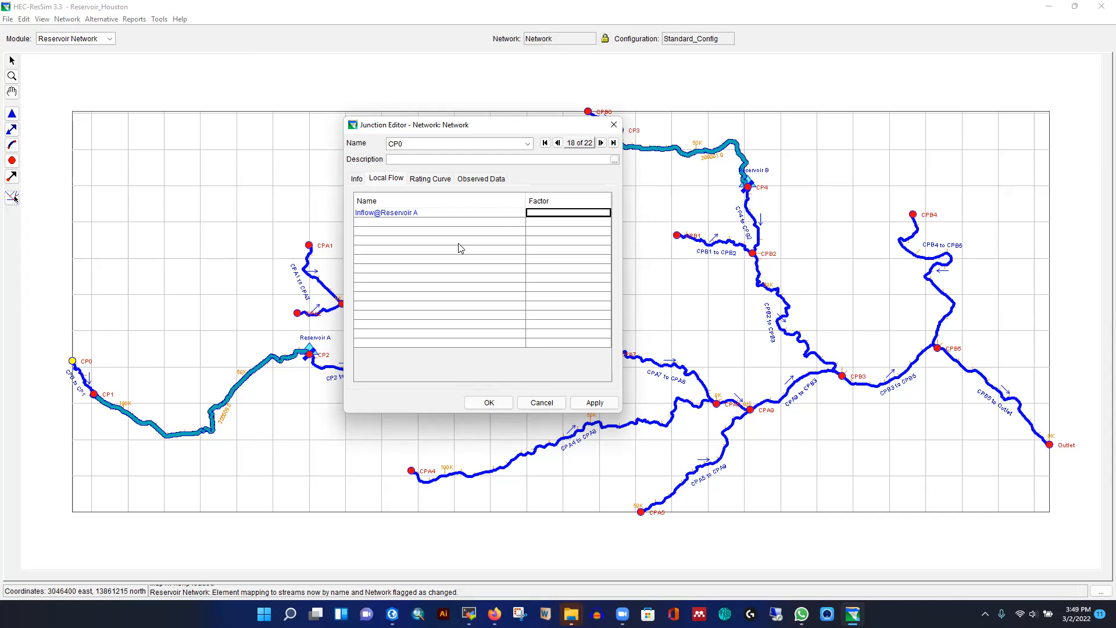
type("1")
left_click(594, 402)
left_click(500, 401)
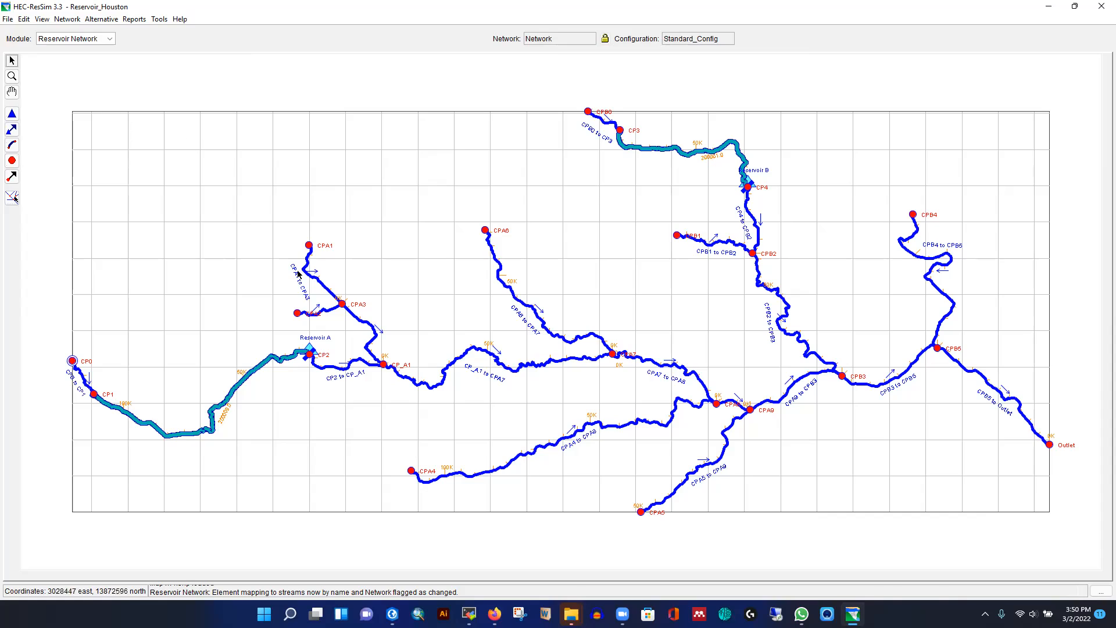
Add a local flow named Inflow@CPA1 with a factor of 0.6 to junction CPA1 and accept the junction changes
left_click(310, 246)
right_click(310, 247)
left_click(349, 273)
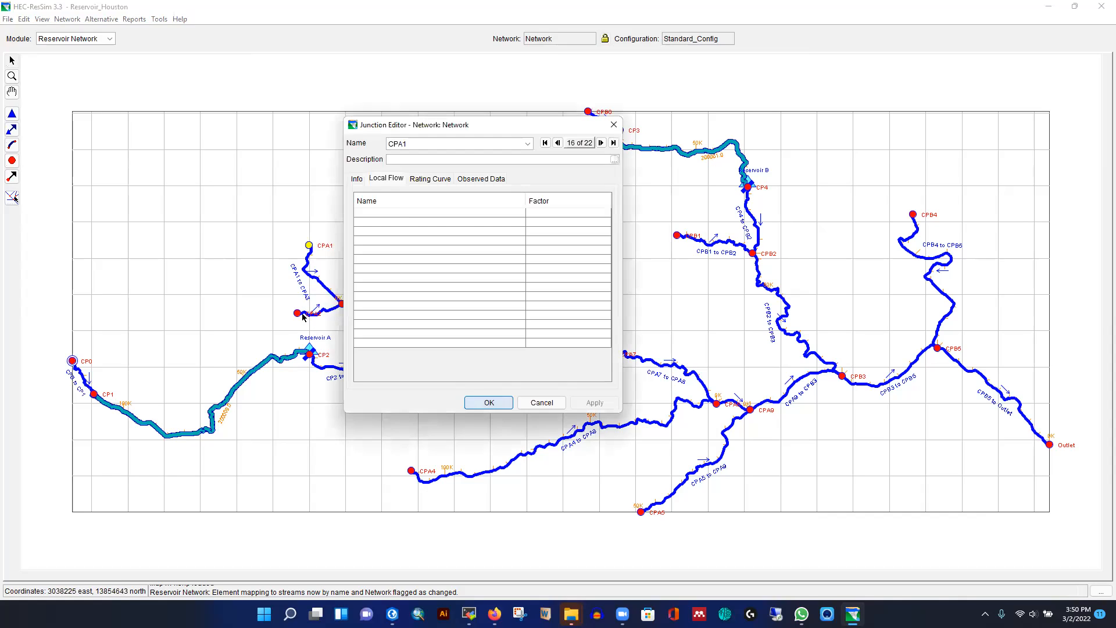
left_click(393, 214)
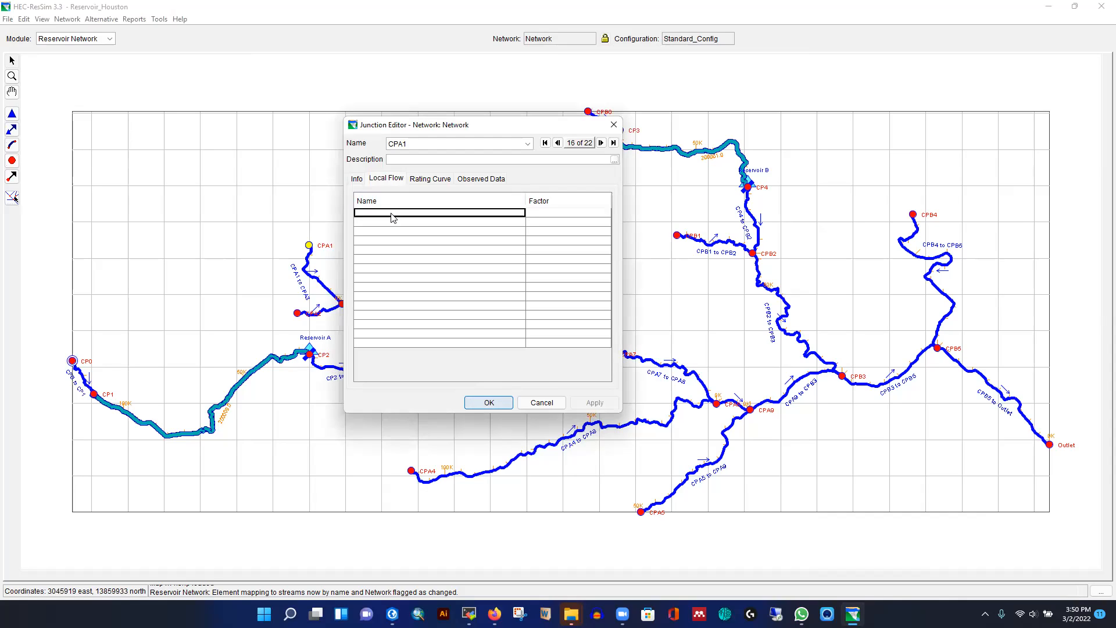
left_click(392, 214)
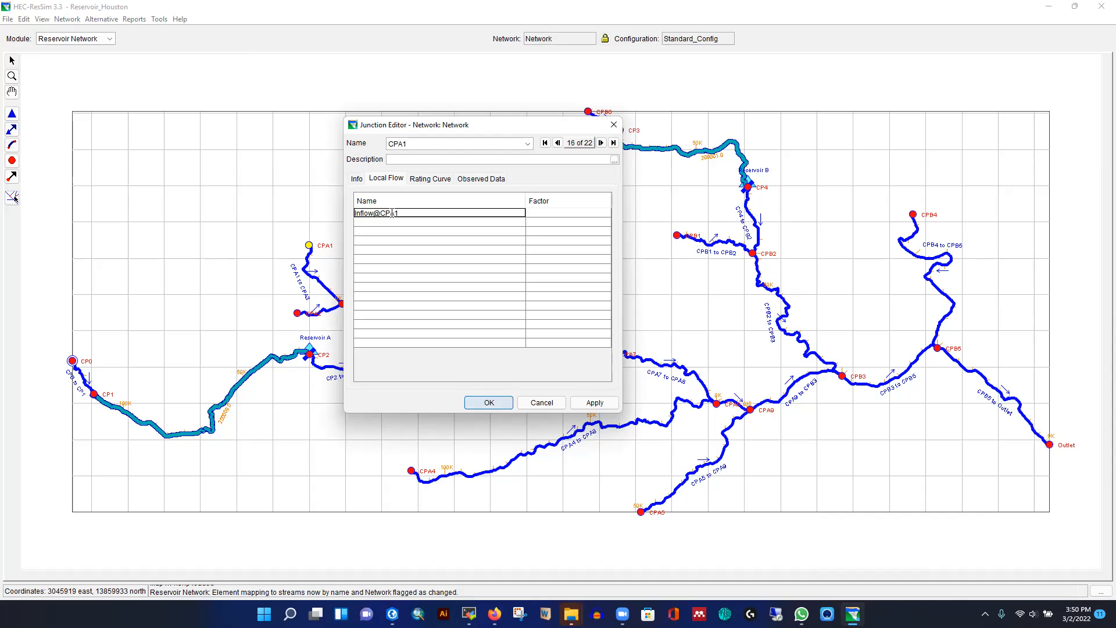
left_click(549, 213)
type("0.6")
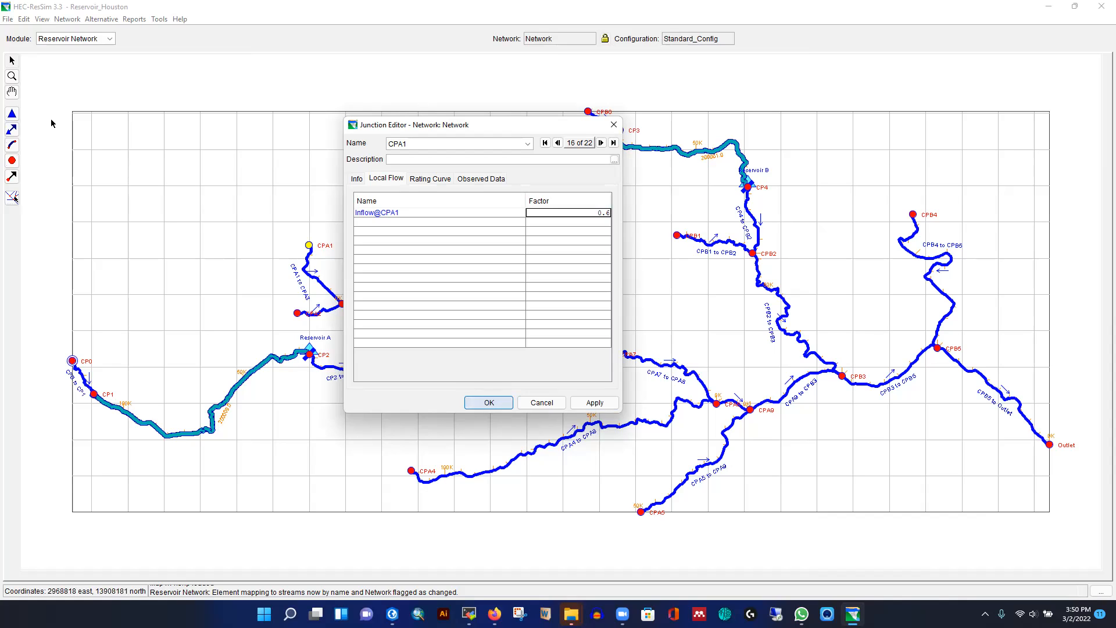
left_click(507, 402)
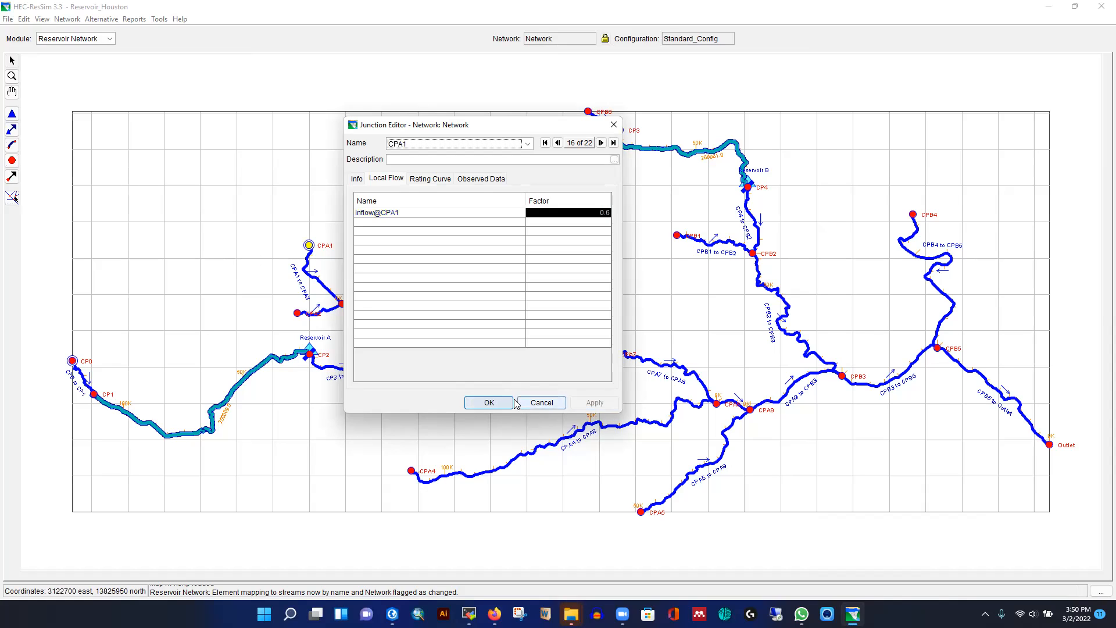
Add a local flow named Inflow@CPA2 with a factor of 0.4 to junction CPA2 and accept the junction changes
right_click(298, 314)
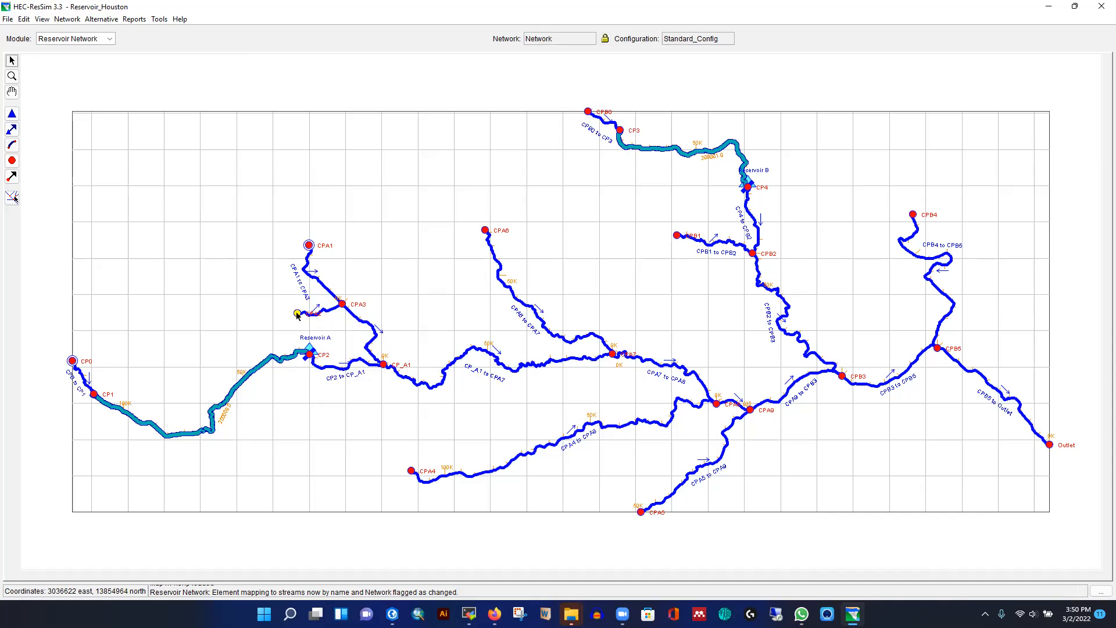
left_click(344, 341)
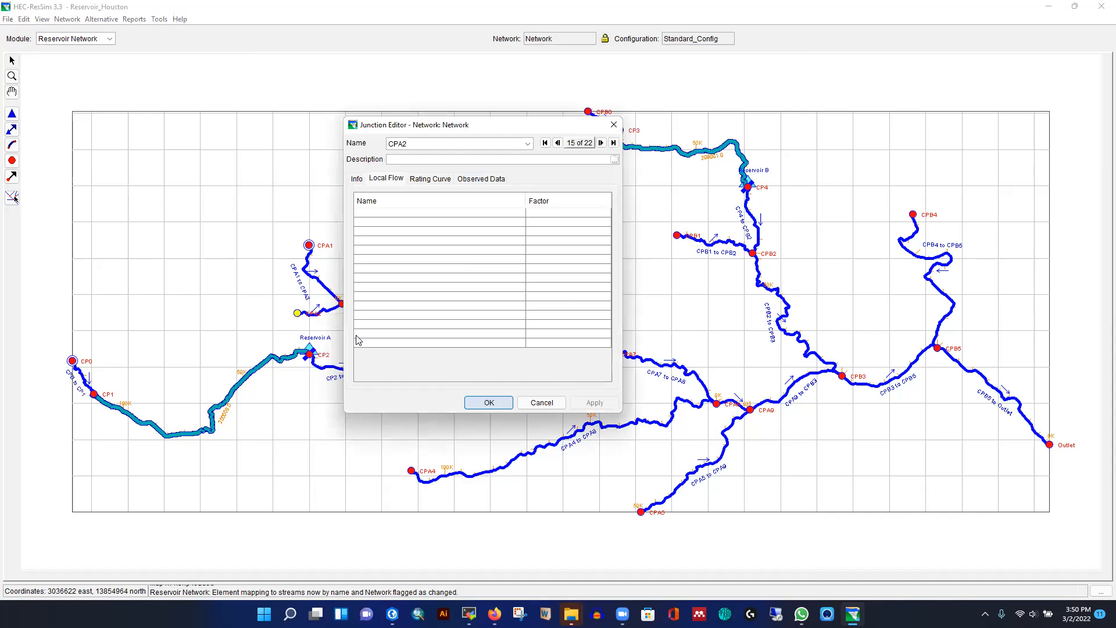
left_click(428, 213)
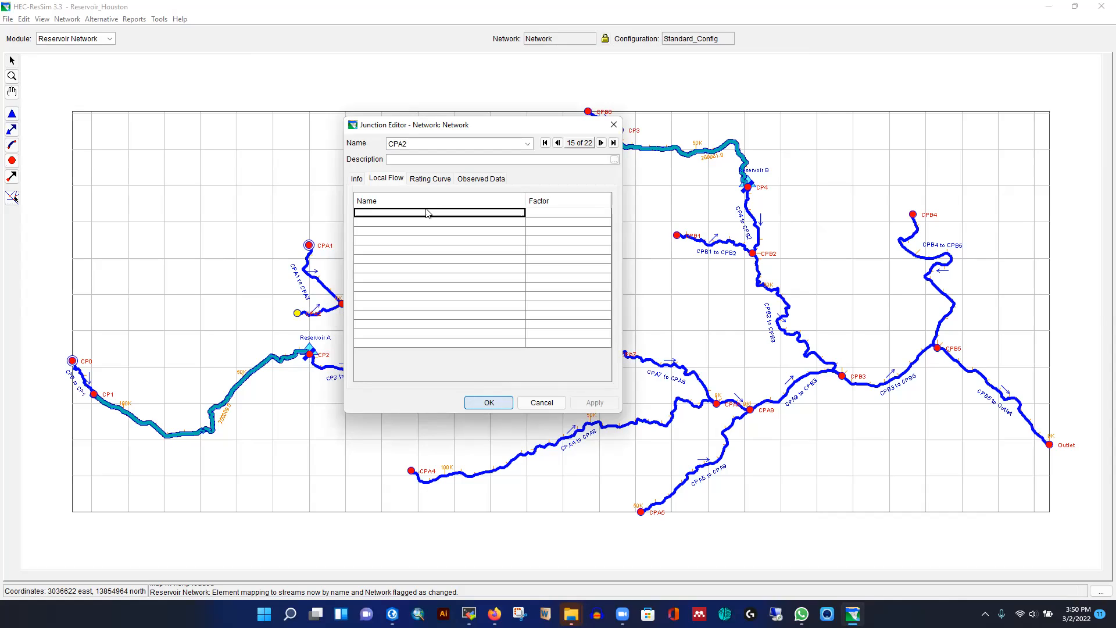
type("Inflow@")
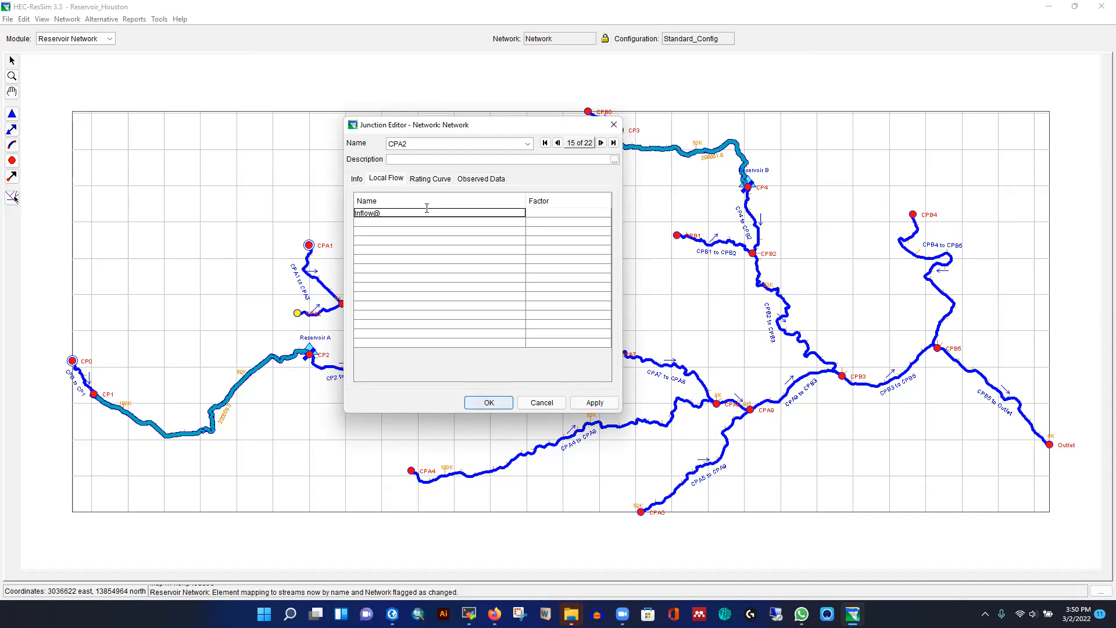
type("CPA2")
left_click(549, 212)
type("0.4")
left_click(491, 404)
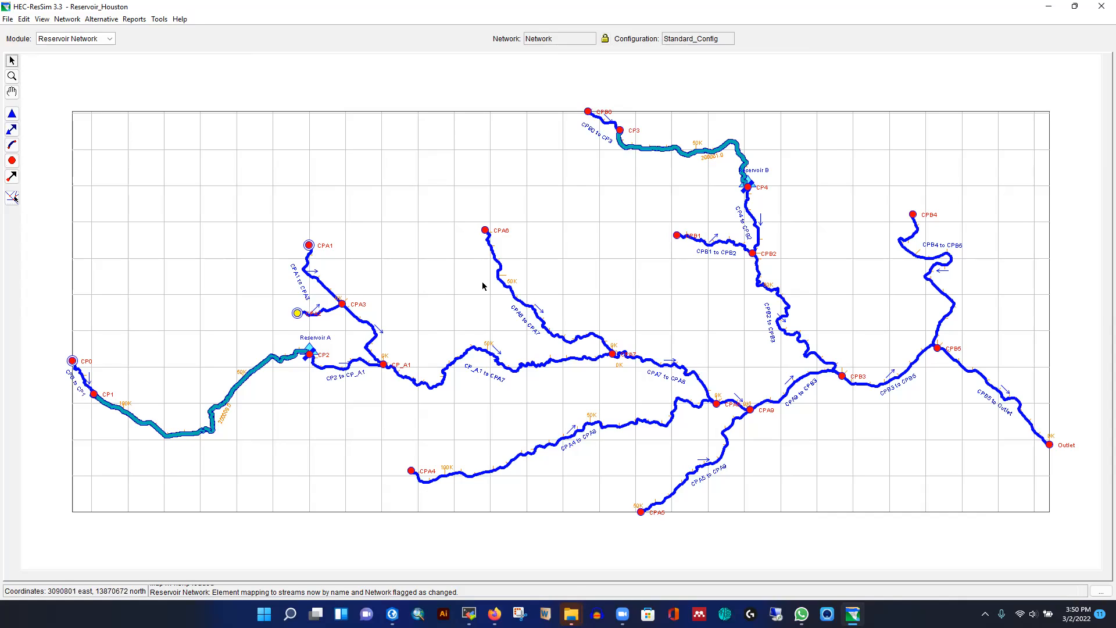
Add a local flow named Inflow@CPA6 with its factor to junction CPA6 and accept the junction changes
left_click(486, 231)
right_click(485, 232)
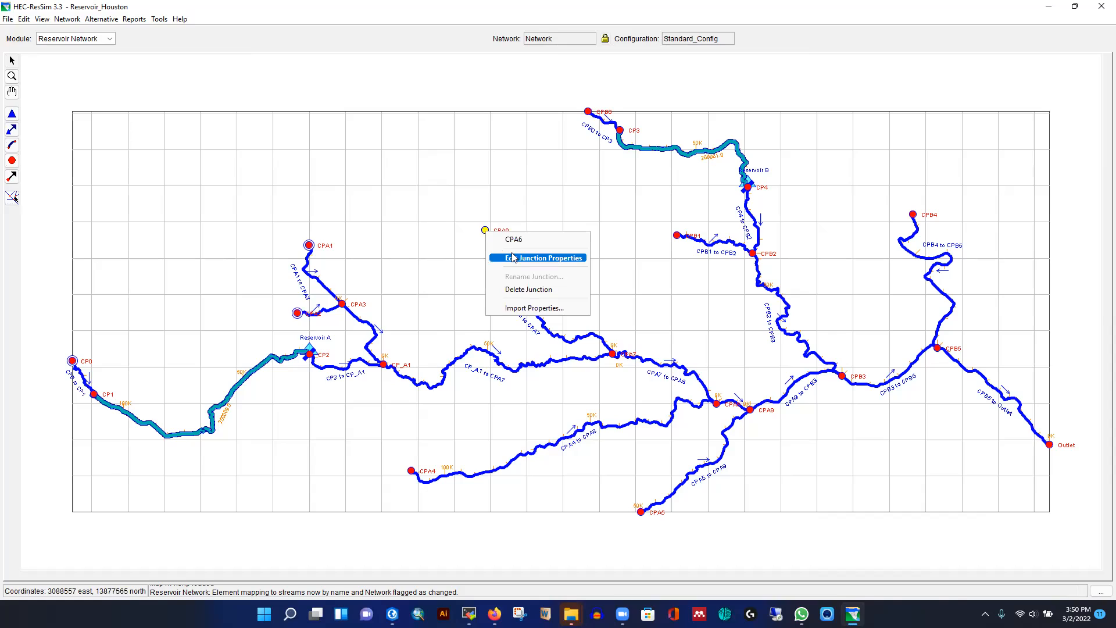
left_click(513, 254)
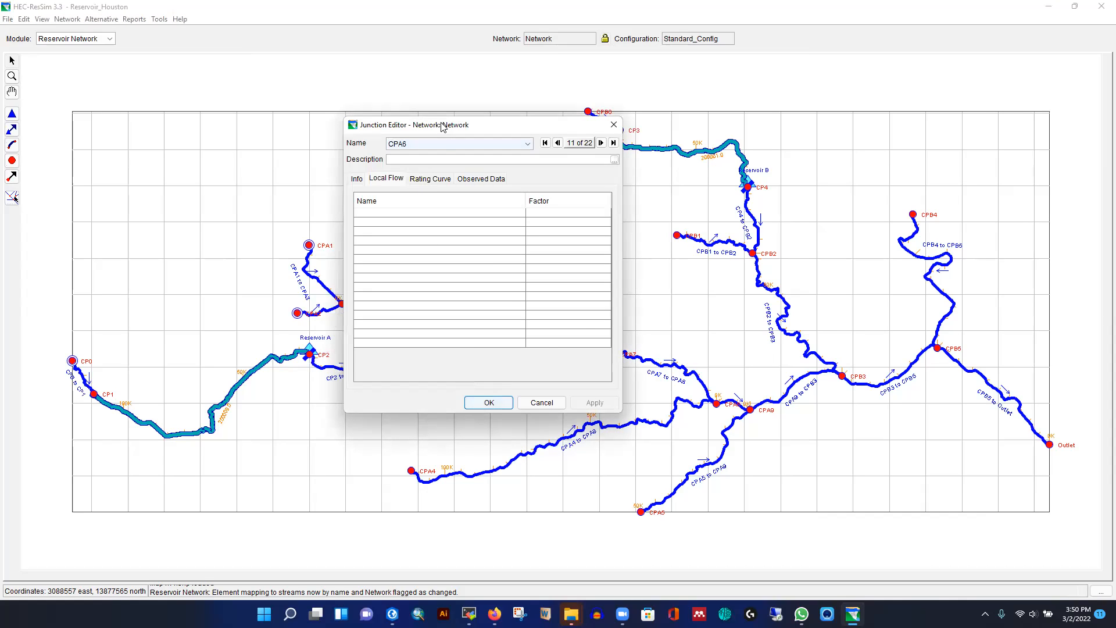
left_click_drag(448, 125, 254, 133)
left_click(211, 221)
type("Inflow@CPA6")
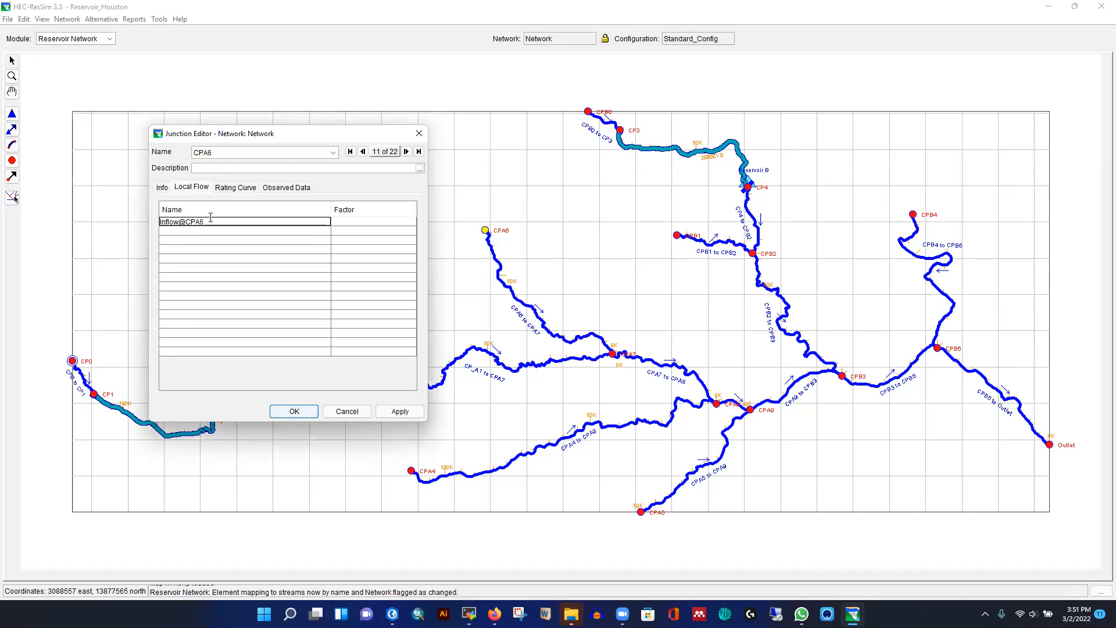
left_click(361, 222)
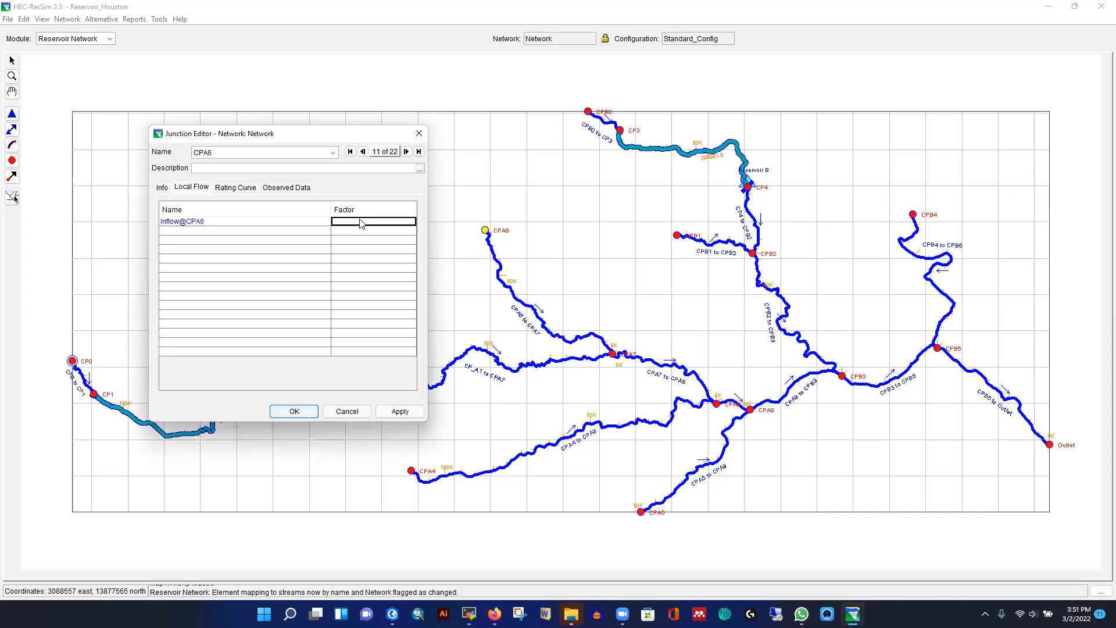
left_click(294, 411)
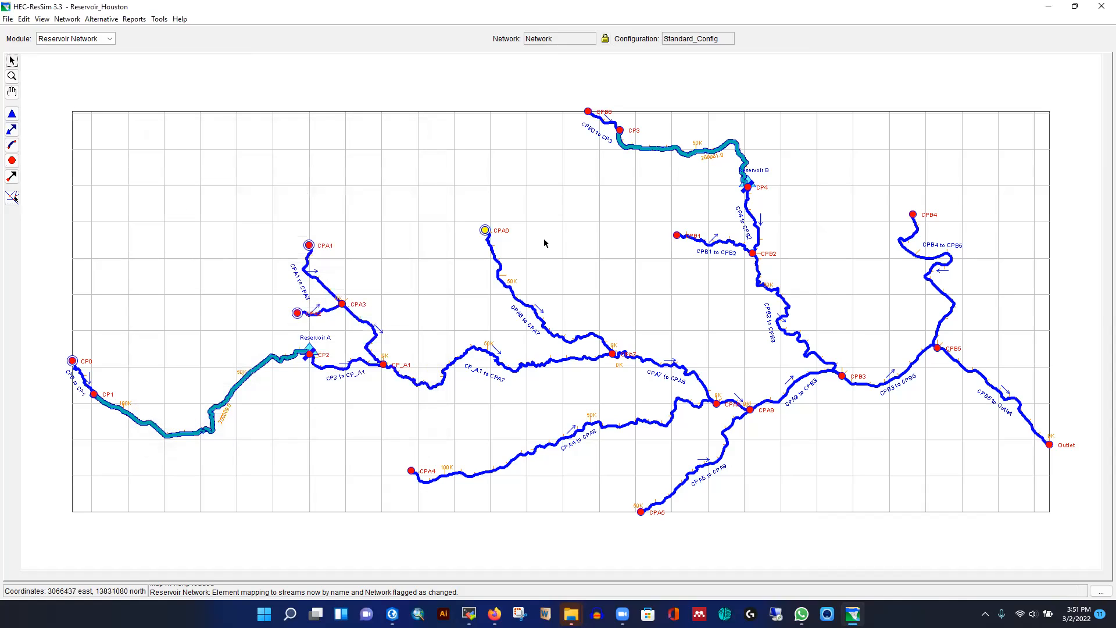
Add a local flow named Inflow@CPA4 with a factor of 1 to junction CPA4 and accept the junction changes
right_click(408, 470)
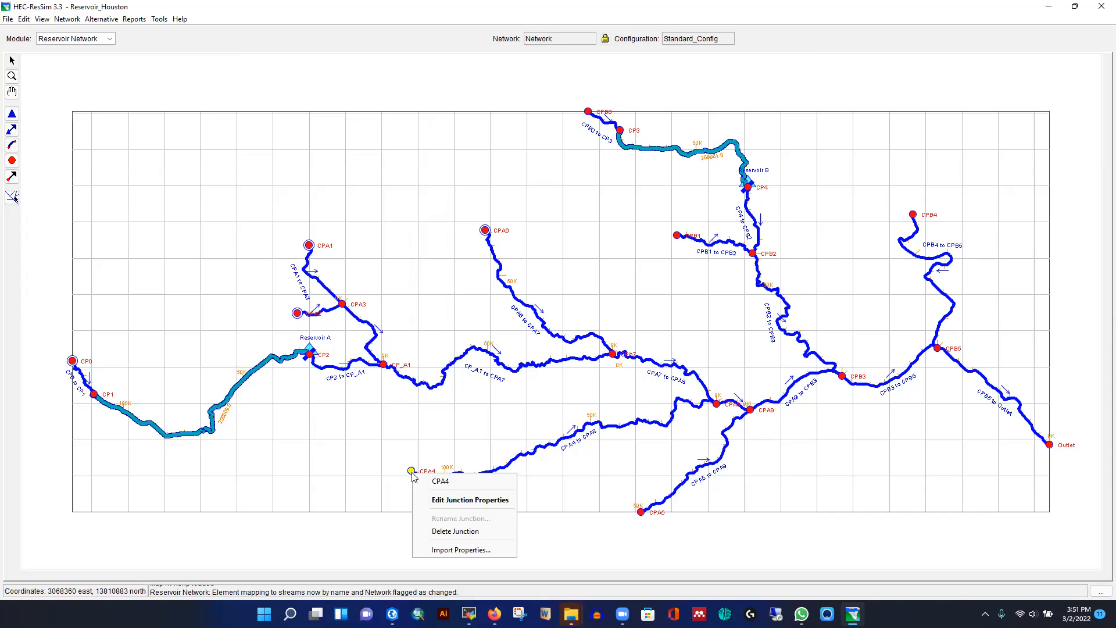
left_click(443, 500)
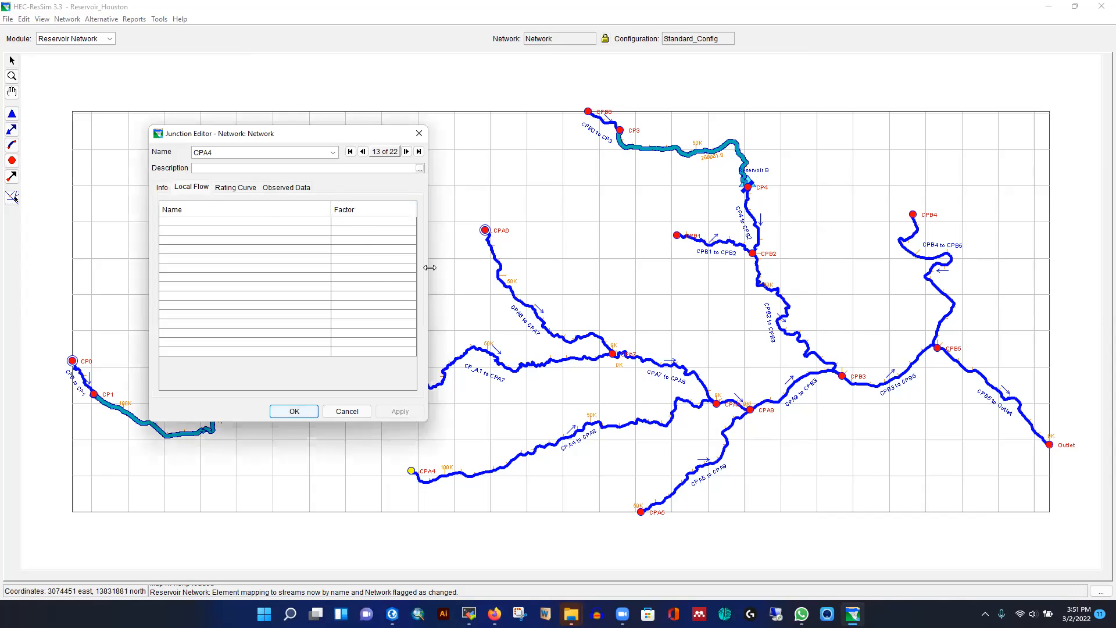
left_click(264, 221)
left_click(265, 222)
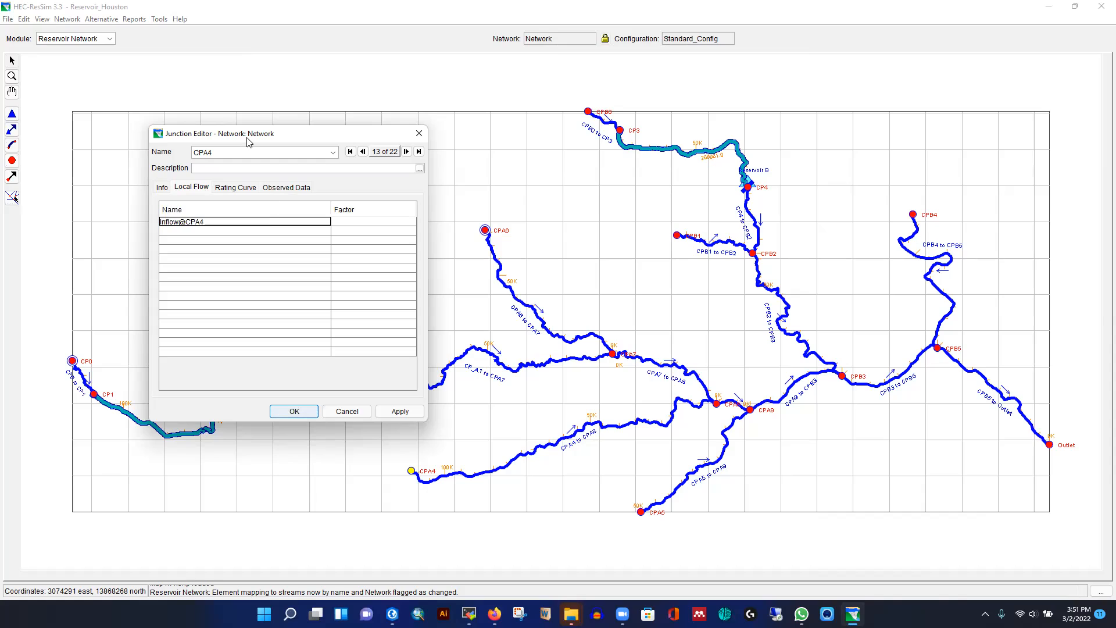
left_click_drag(287, 146, 258, 105)
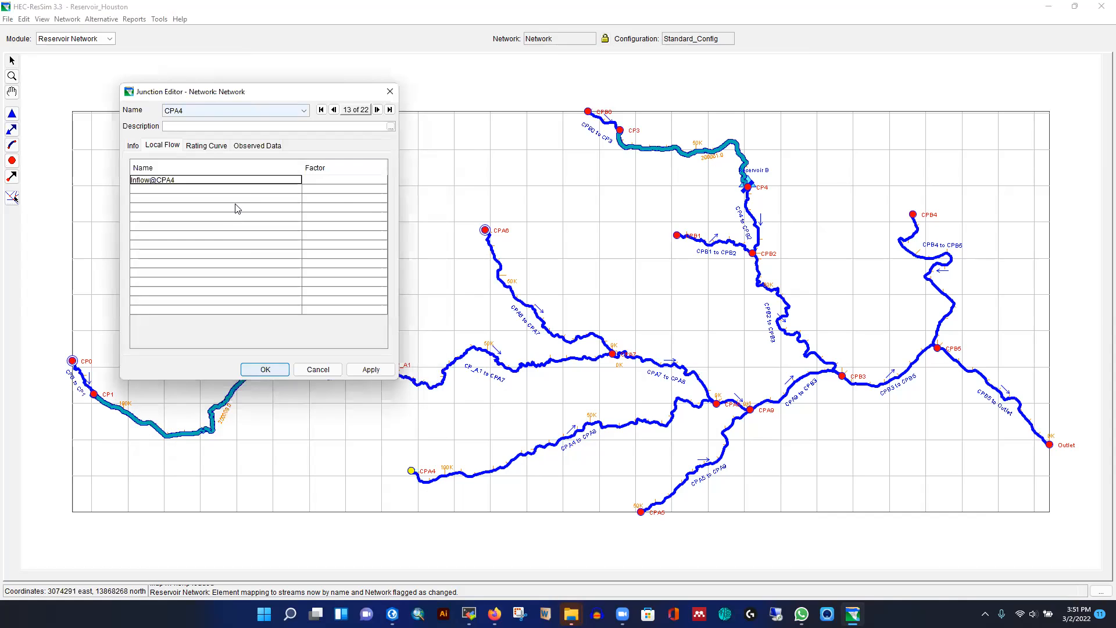
left_click(343, 179)
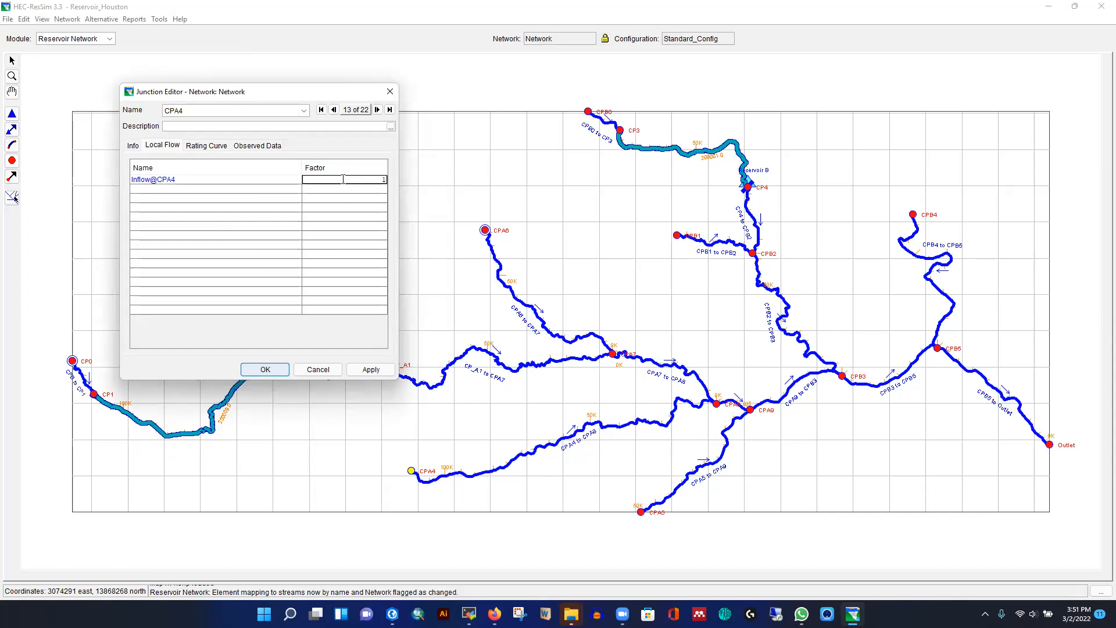
left_click(263, 370)
Add a local flow named Inflow@CPA5 with its factor to junction CPA5 and accept the junction changes
left_click(641, 511)
right_click(640, 512)
left_click(669, 539)
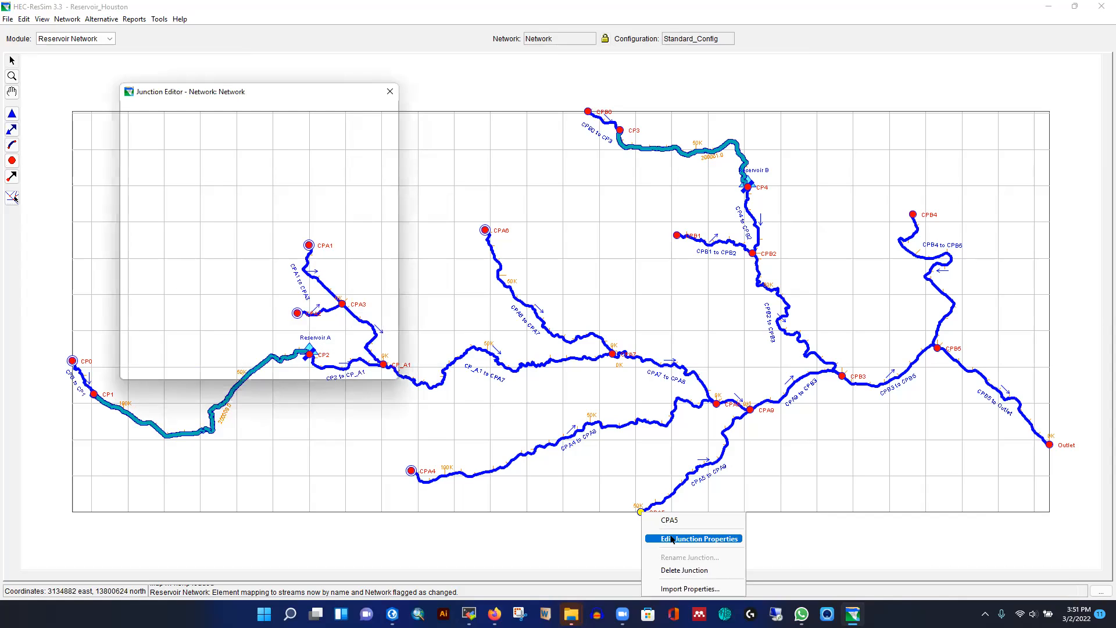
left_click(192, 180)
left_click(192, 179)
type("Inflow")
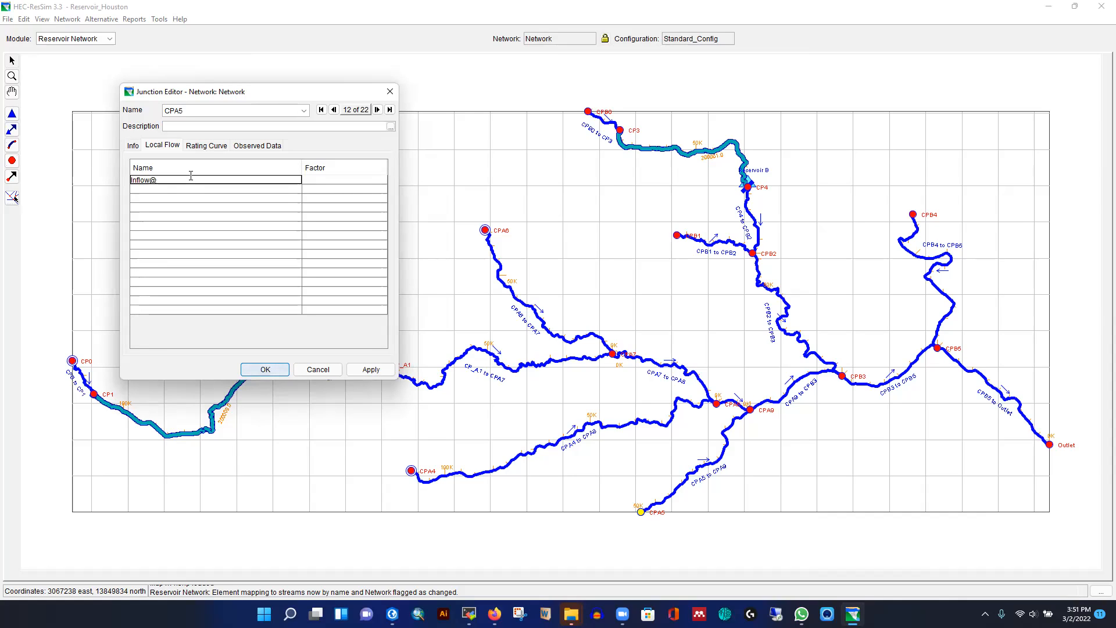
type("@CPA")
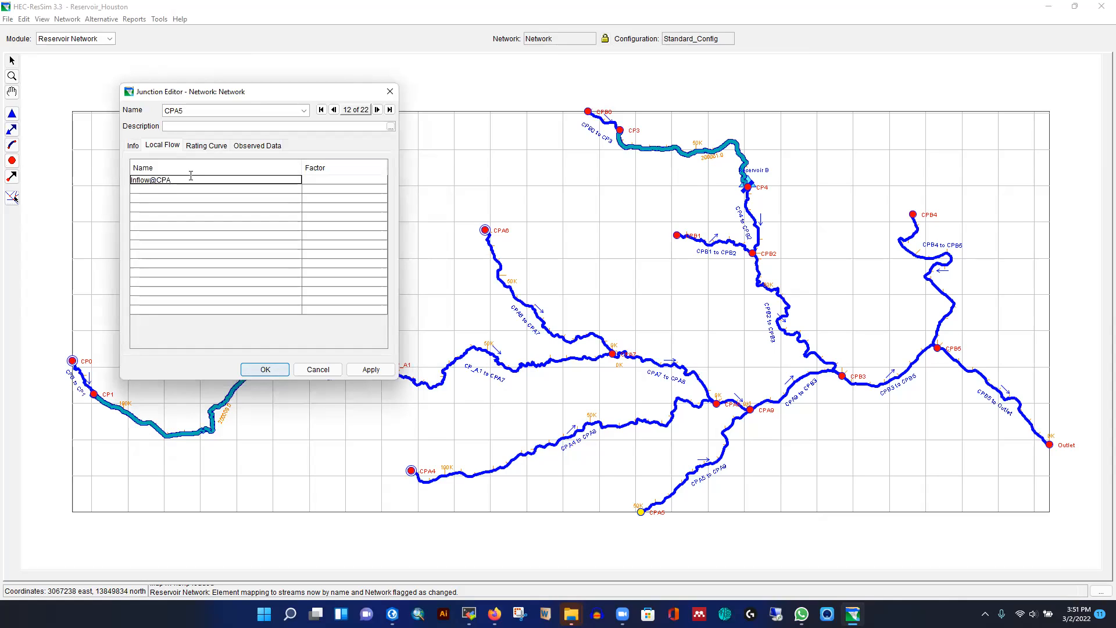
type("5")
left_click(324, 179)
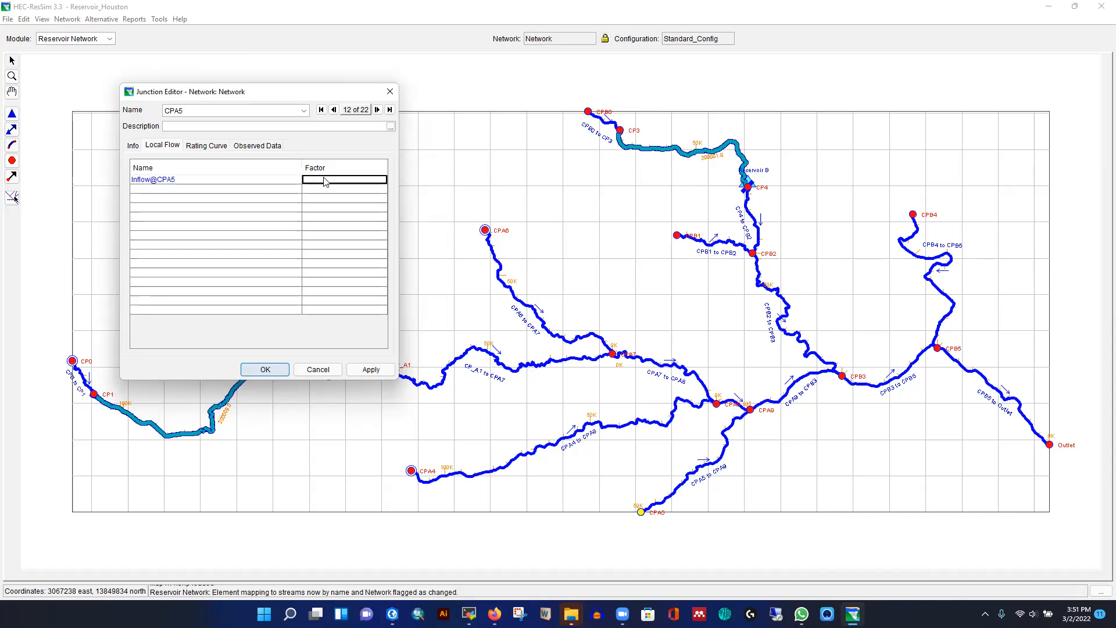
left_click(260, 370)
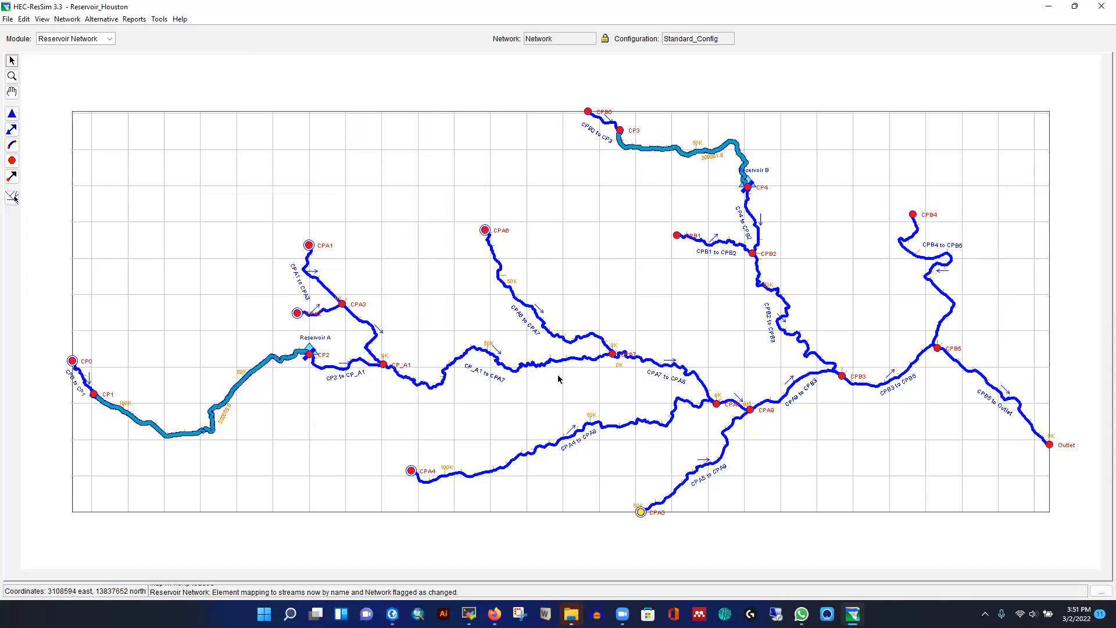
Add a local flow named Inflow@CPB0 with its factor to junction CPB0 and accept the junction changes
right_click(589, 110)
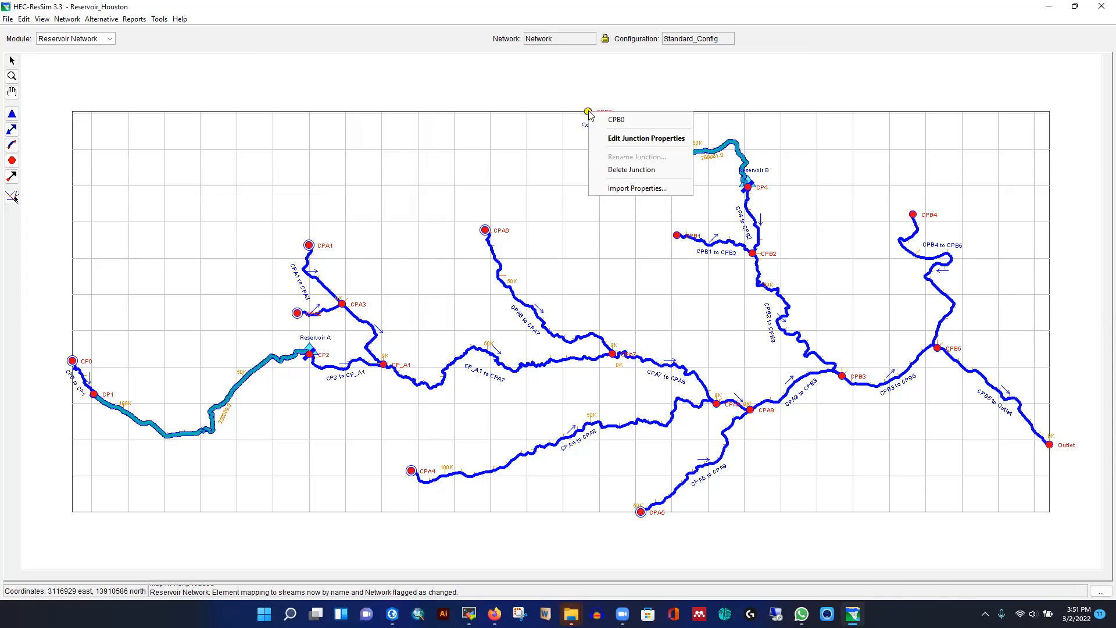
left_click(615, 139)
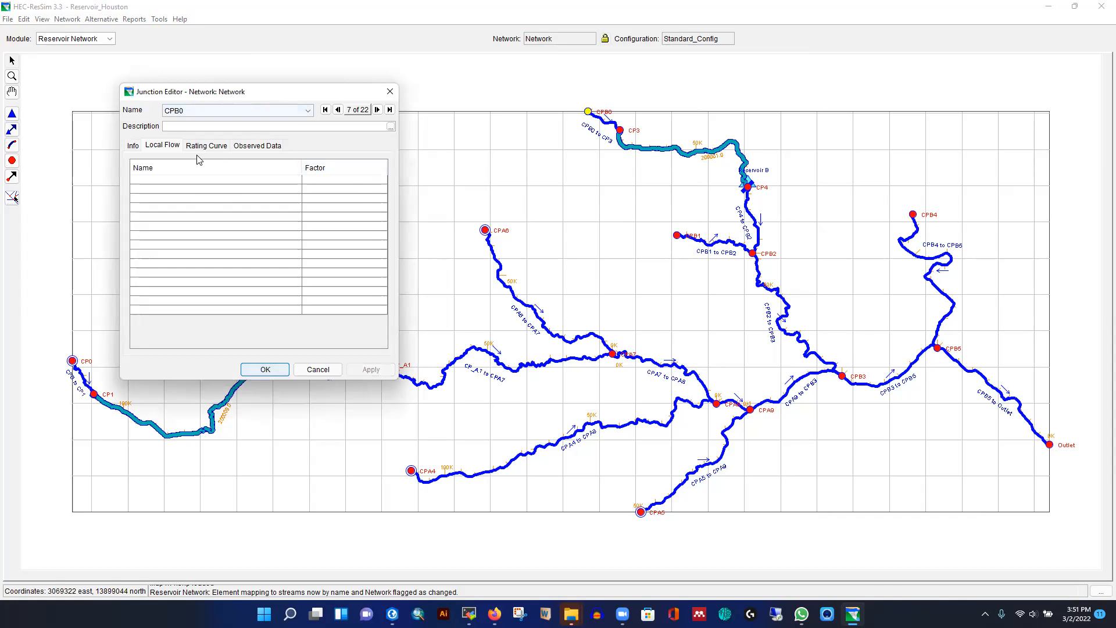
left_click(180, 180)
type("Inflow@CPB0")
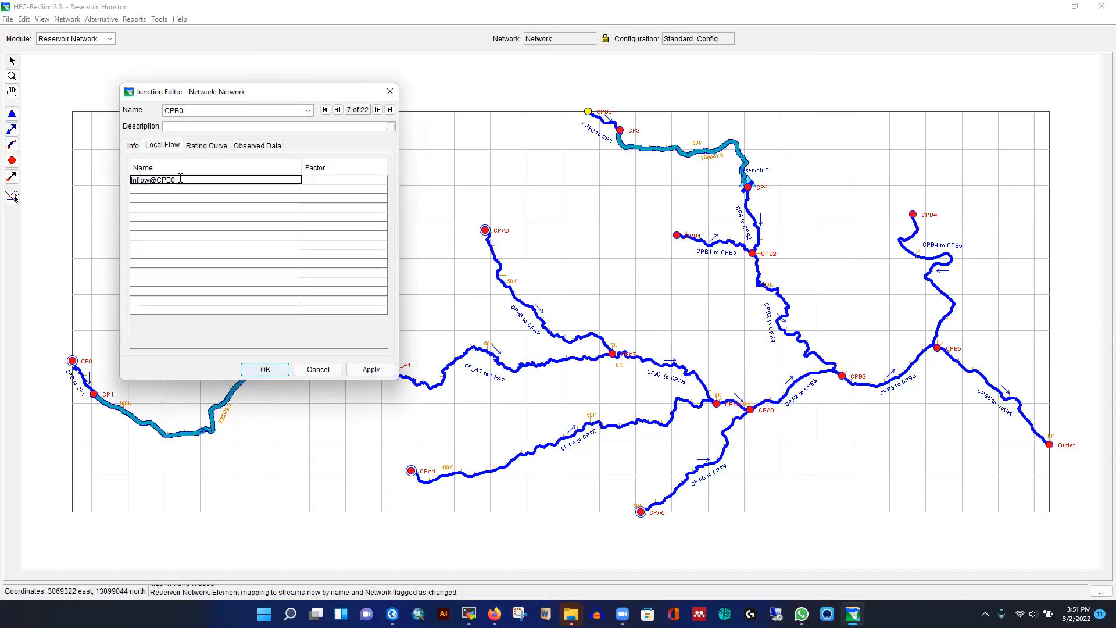
left_click(322, 181)
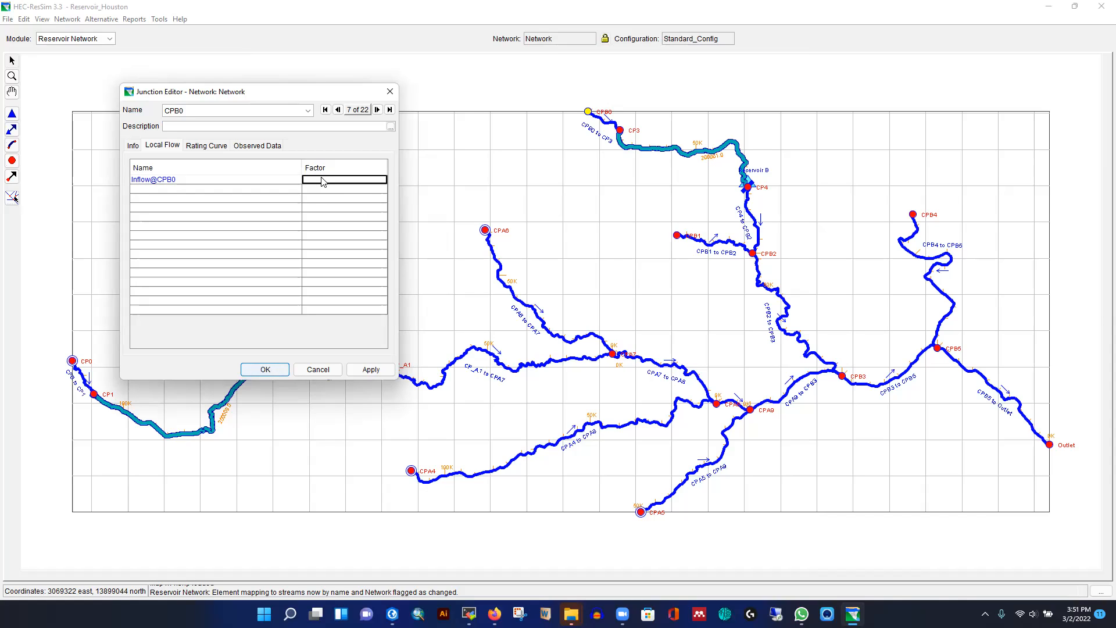
left_click(261, 369)
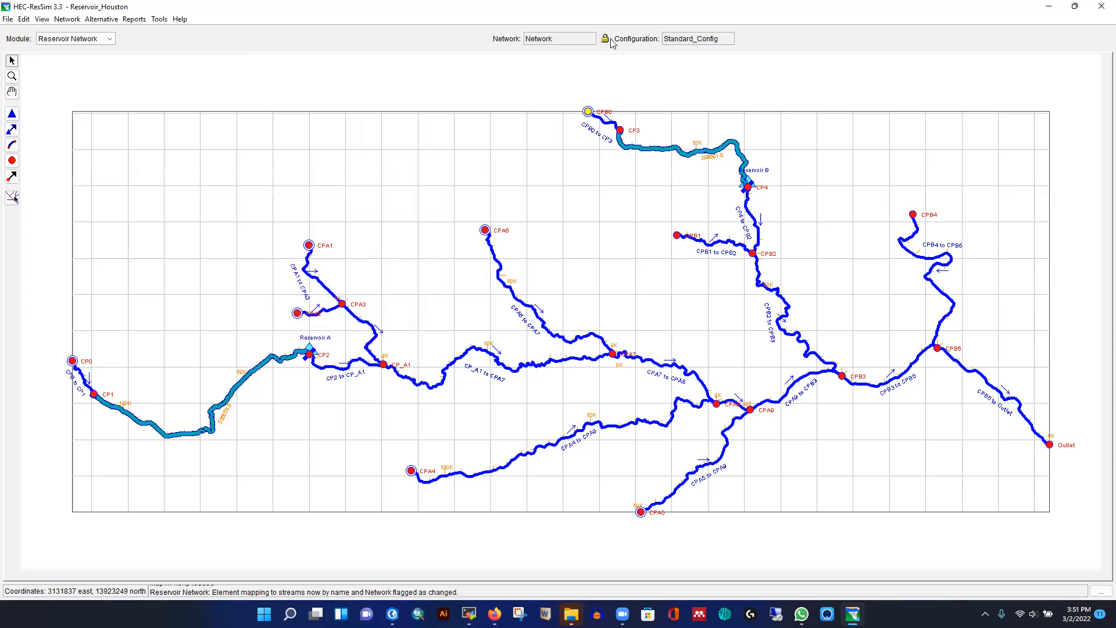
Add a local flow named Inflow@CPB1 with a factor of 1 to junction CPB1 and accept the junction changes
right_click(678, 237)
left_click(704, 266)
double_click(204, 180)
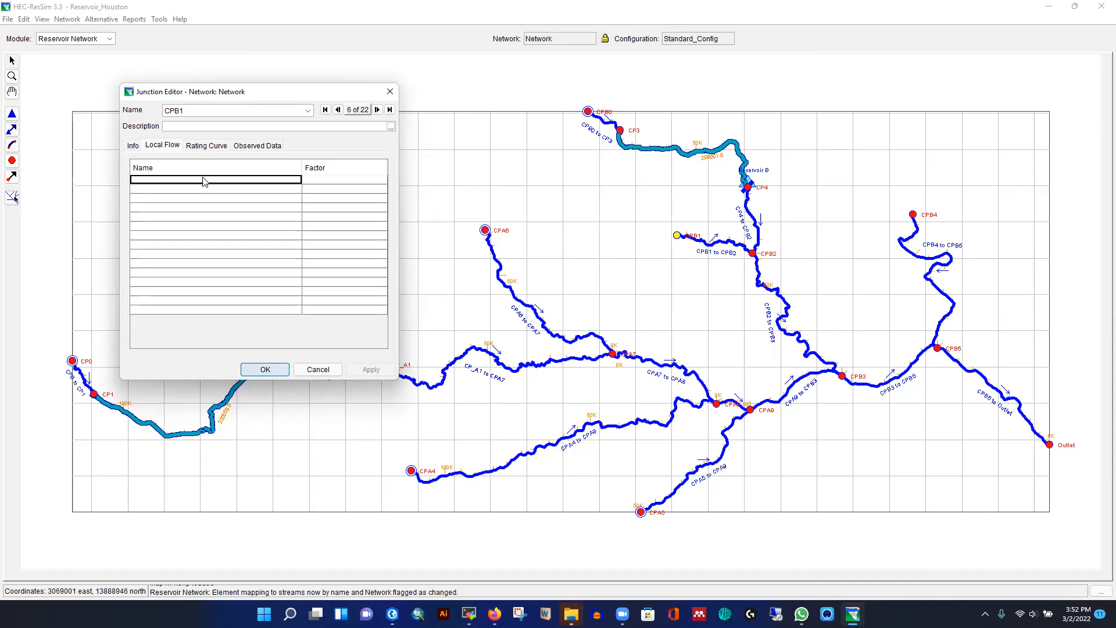
type("Inflo")
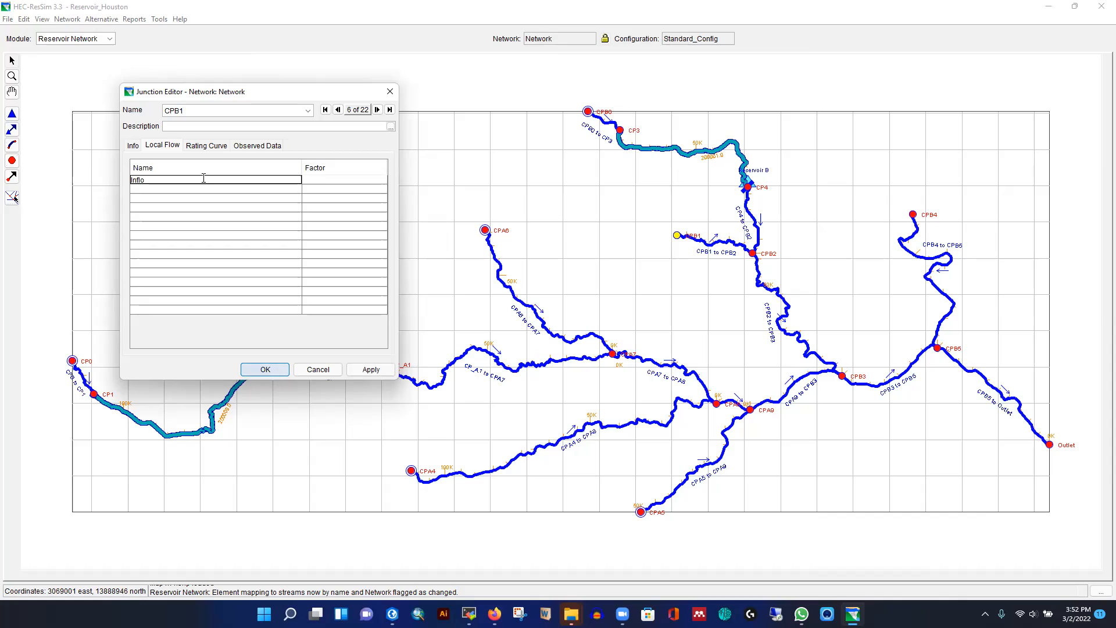
type("w@")
left_click(334, 179)
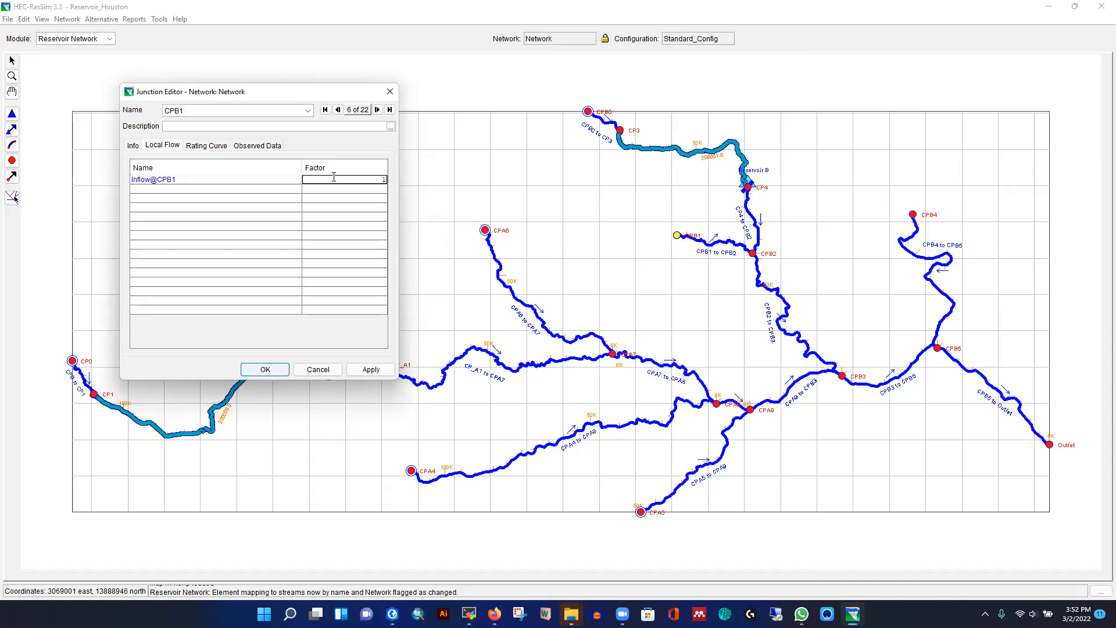
left_click(265, 369)
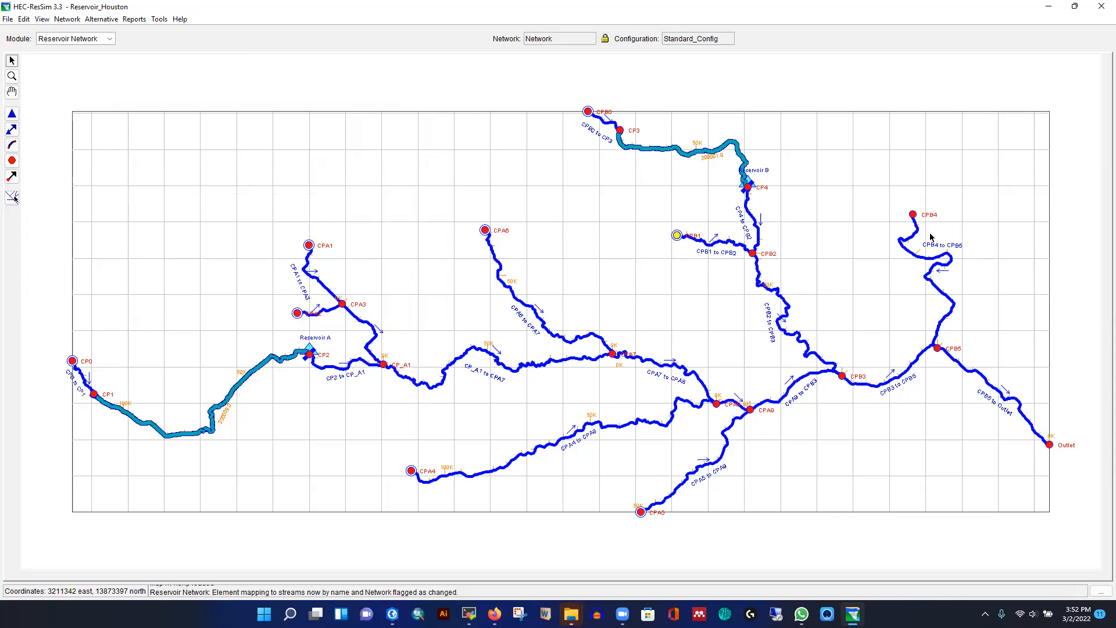
Add a local flow named Inflow@CPB4 with a factor of 1 to junction CPB4 and accept the junction changes
right_click(913, 215)
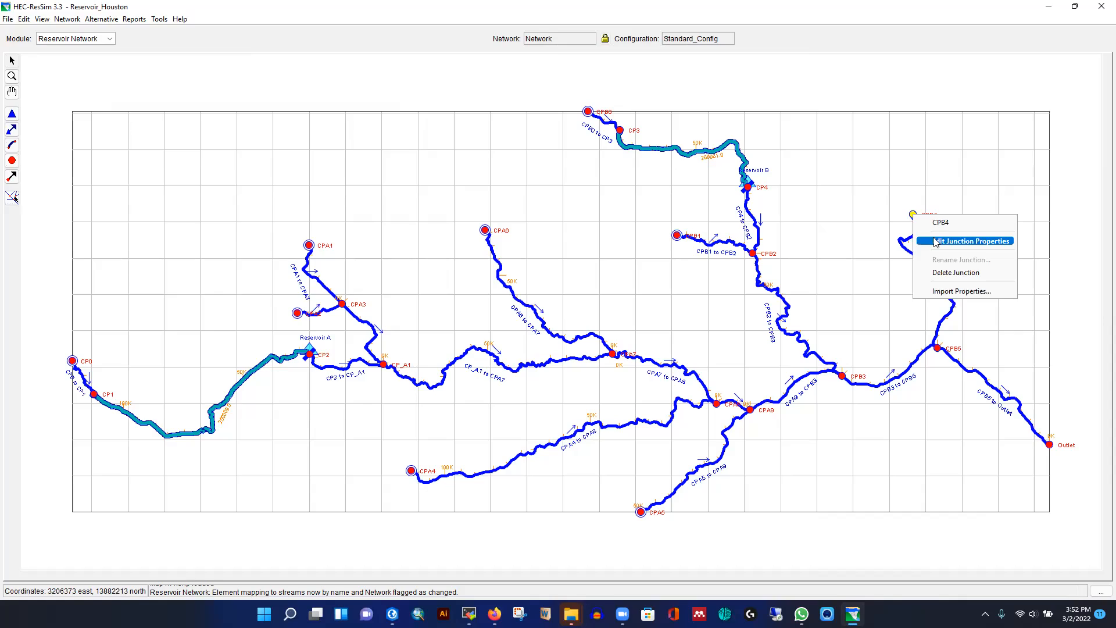
left_click(971, 241)
left_click(162, 179)
type("Inflow@CPB4")
left_click(340, 180)
type("1")
left_click(256, 369)
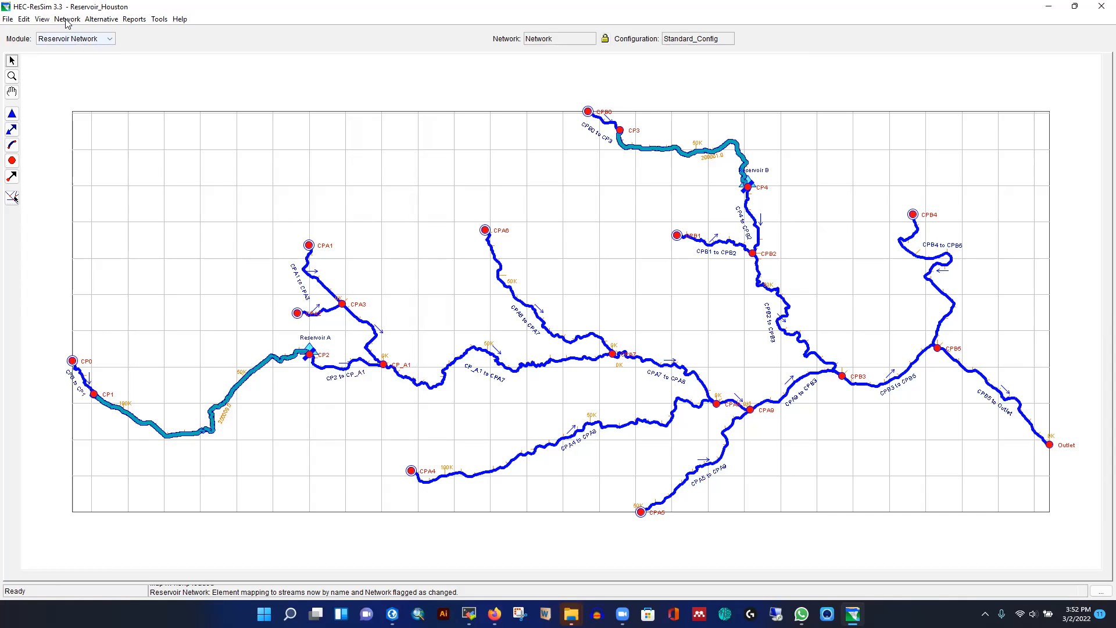
Open the Alternate alternative for editing and review its operations, lookback and time-series settings, widening the Location and Variable columns
left_click(102, 22)
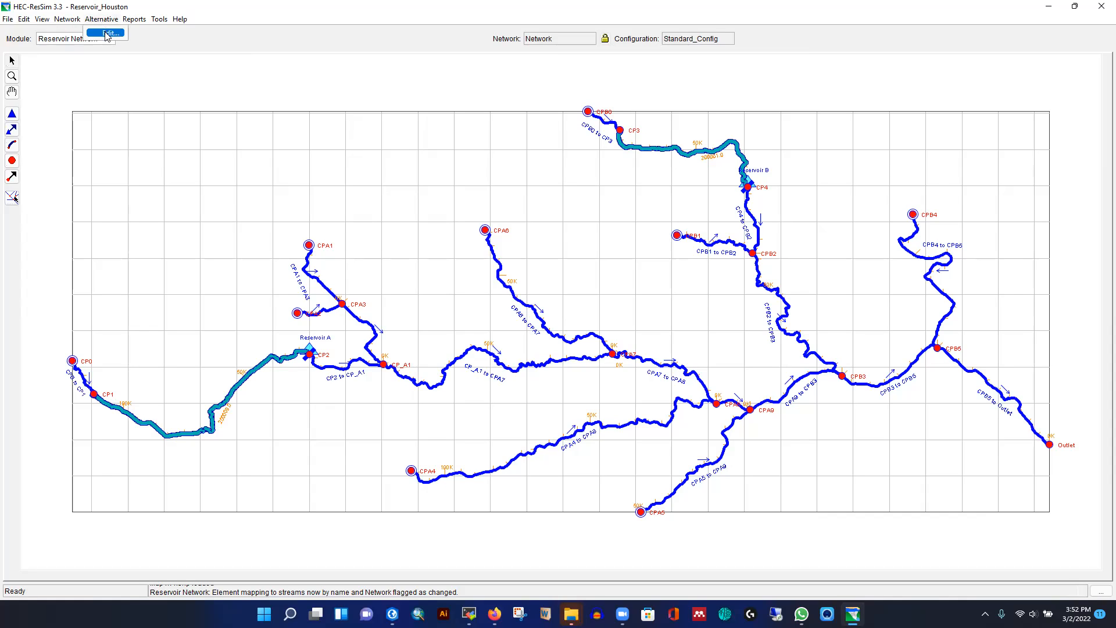
left_click(107, 34)
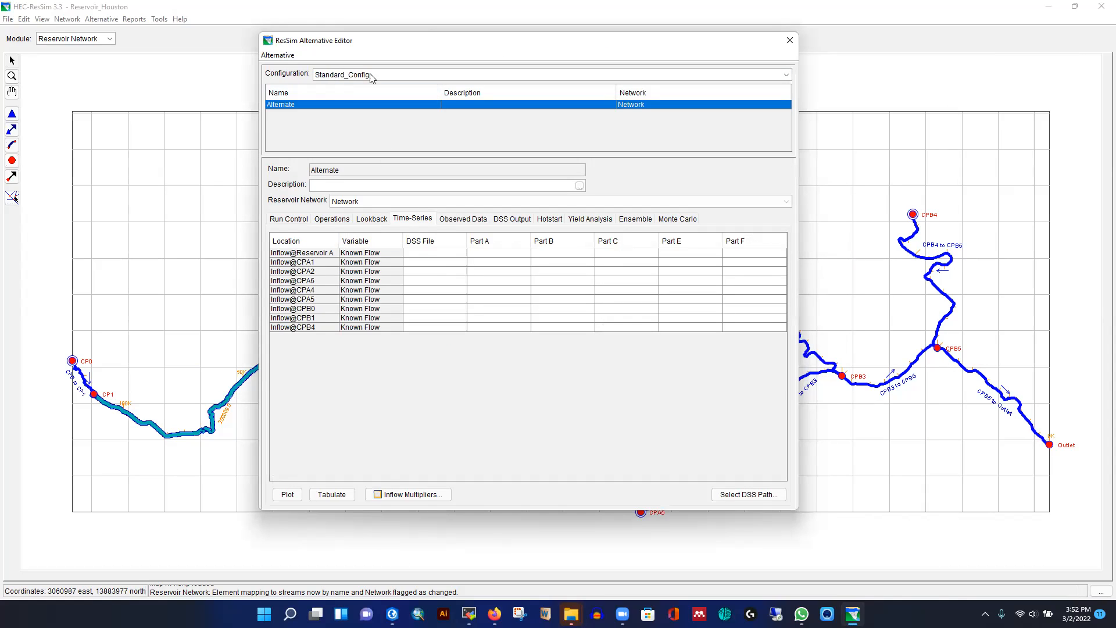
left_click(375, 220)
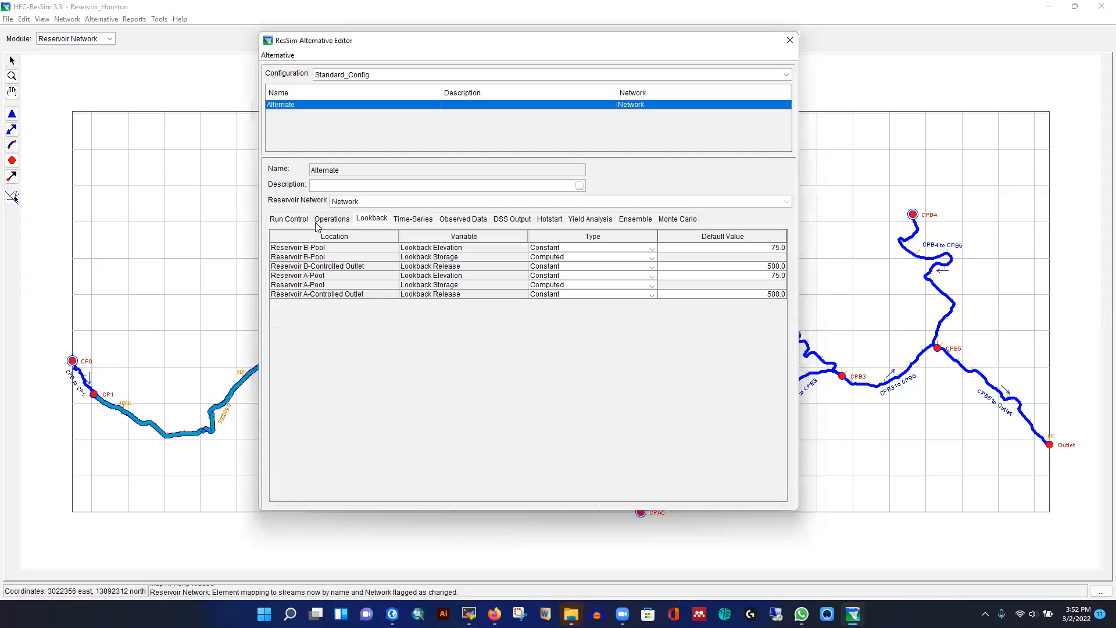
left_click(329, 223)
left_click(367, 222)
left_click(408, 221)
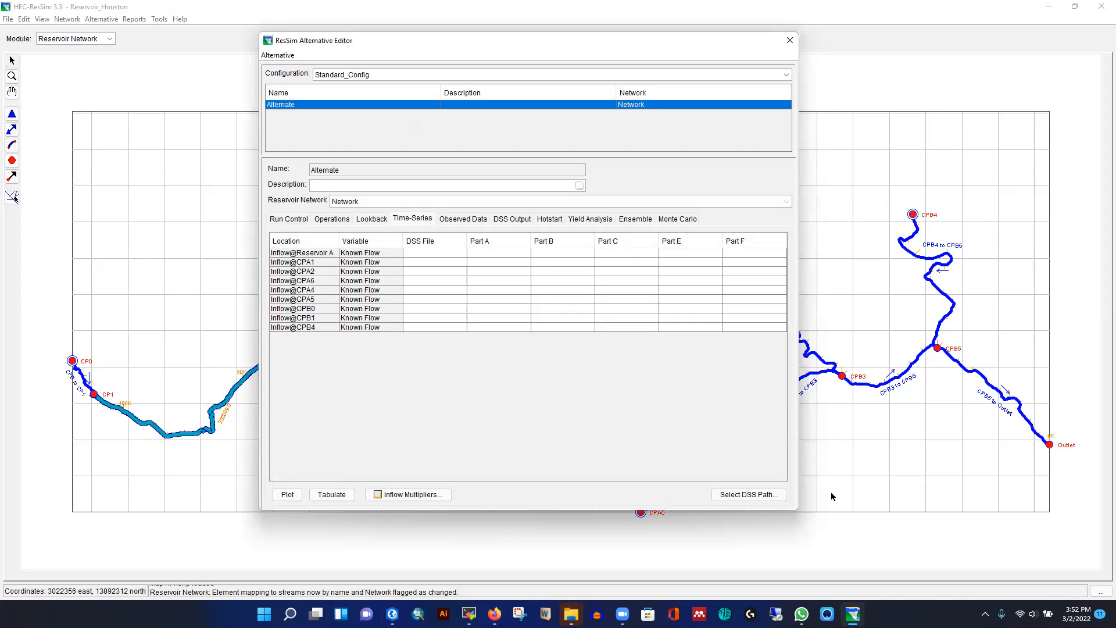
left_click_drag(339, 236, 363, 233)
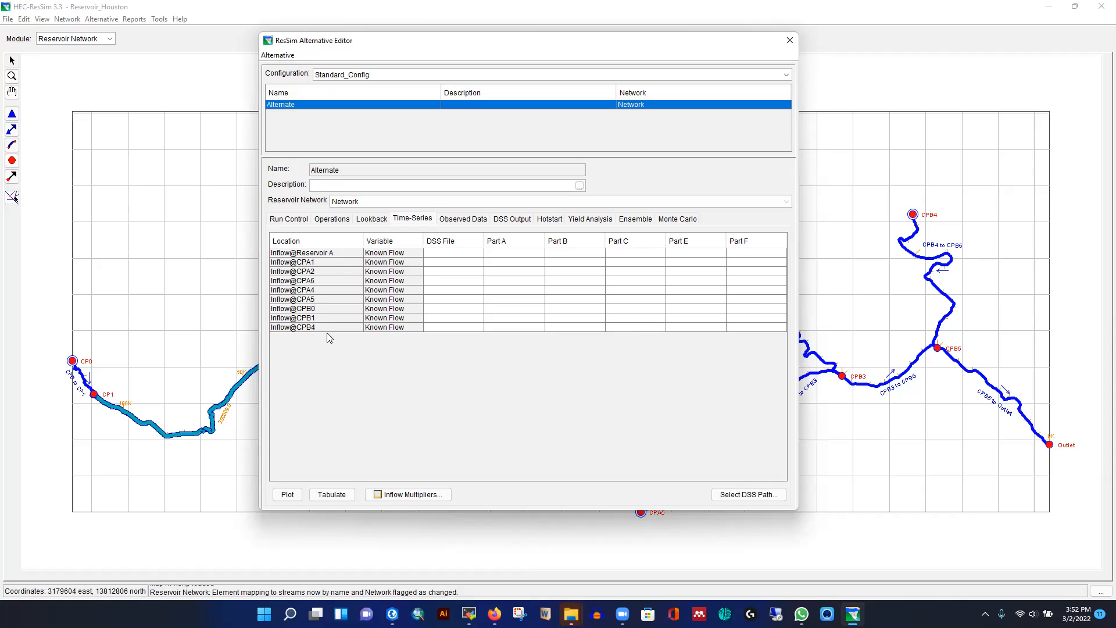
left_click_drag(424, 238, 445, 238)
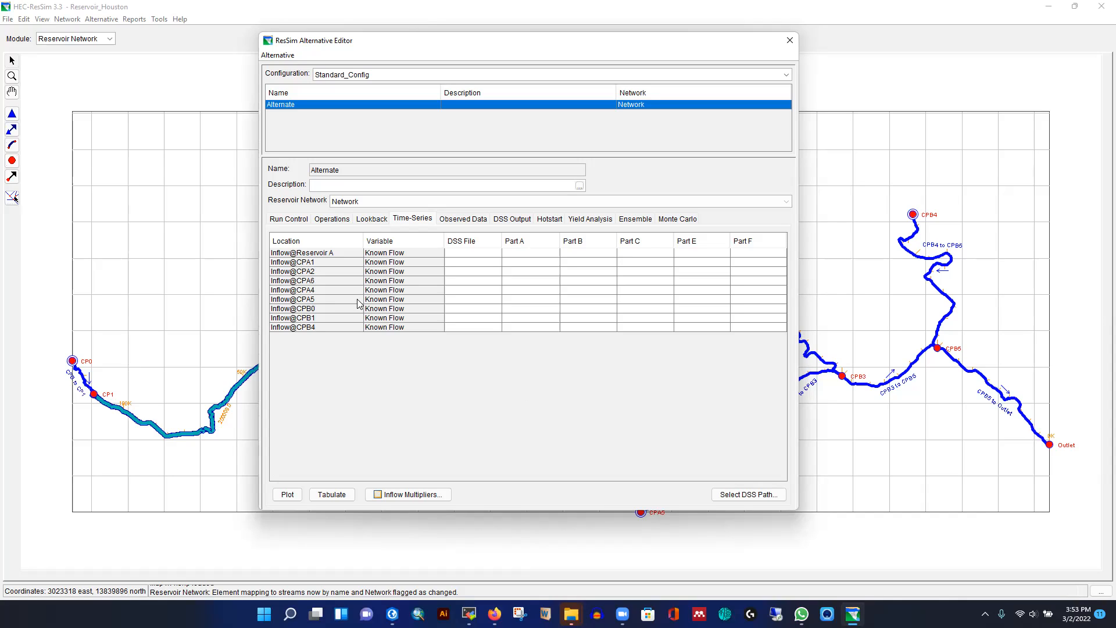
Start the DSS path selection for Inflow@Reservoir A and open EDNT2.dss from the USGS_CSV folder
left_click(285, 257)
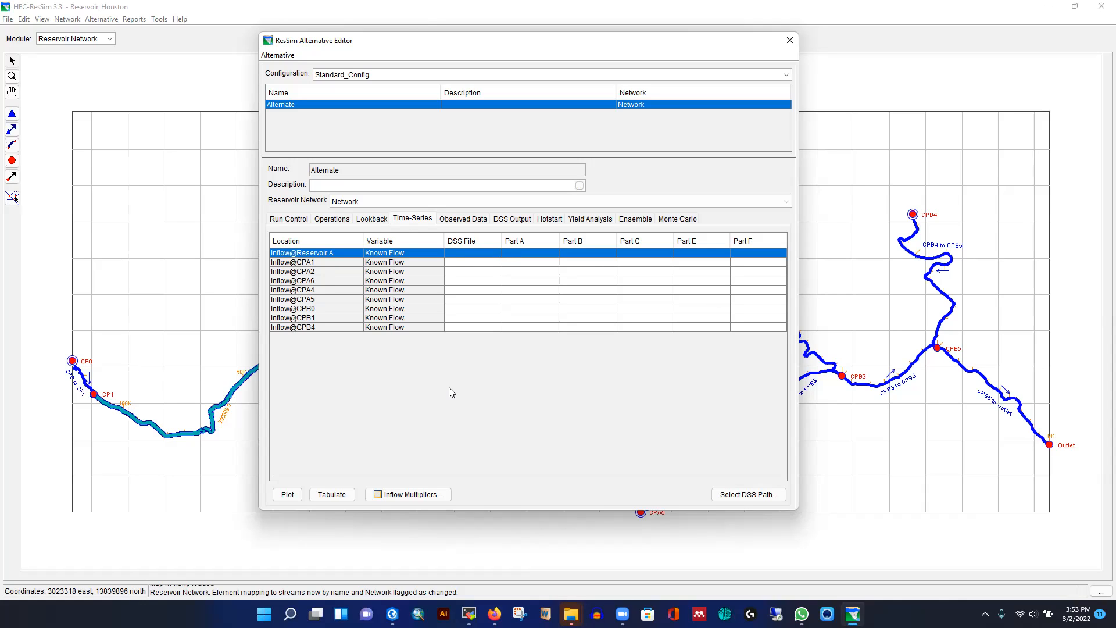
left_click_drag(533, 47, 483, 44)
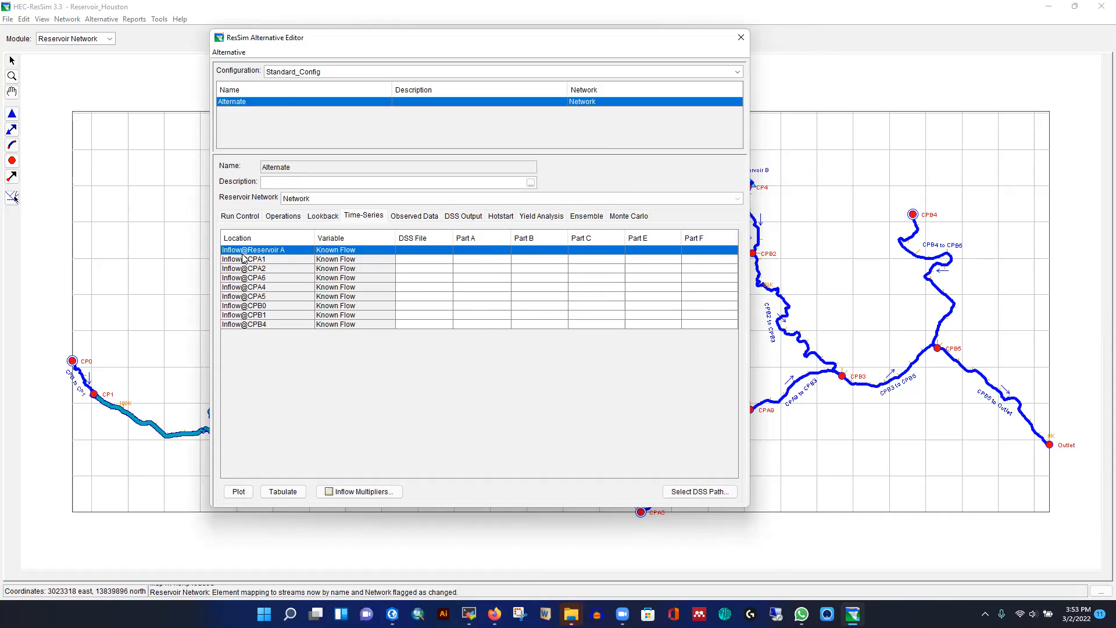
left_click(686, 491)
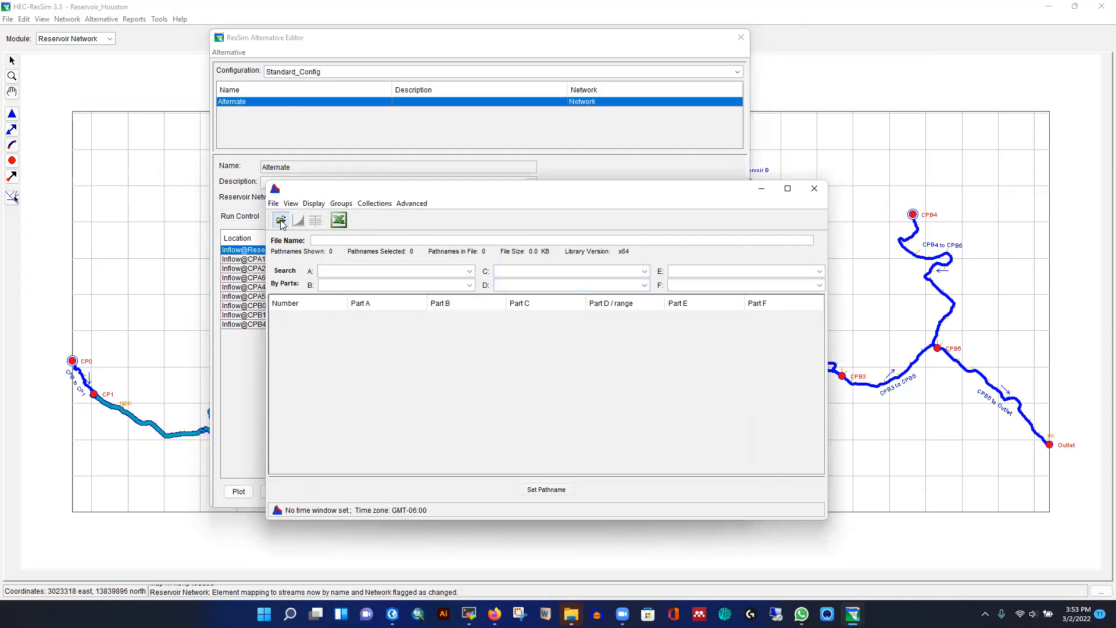
left_click(281, 221)
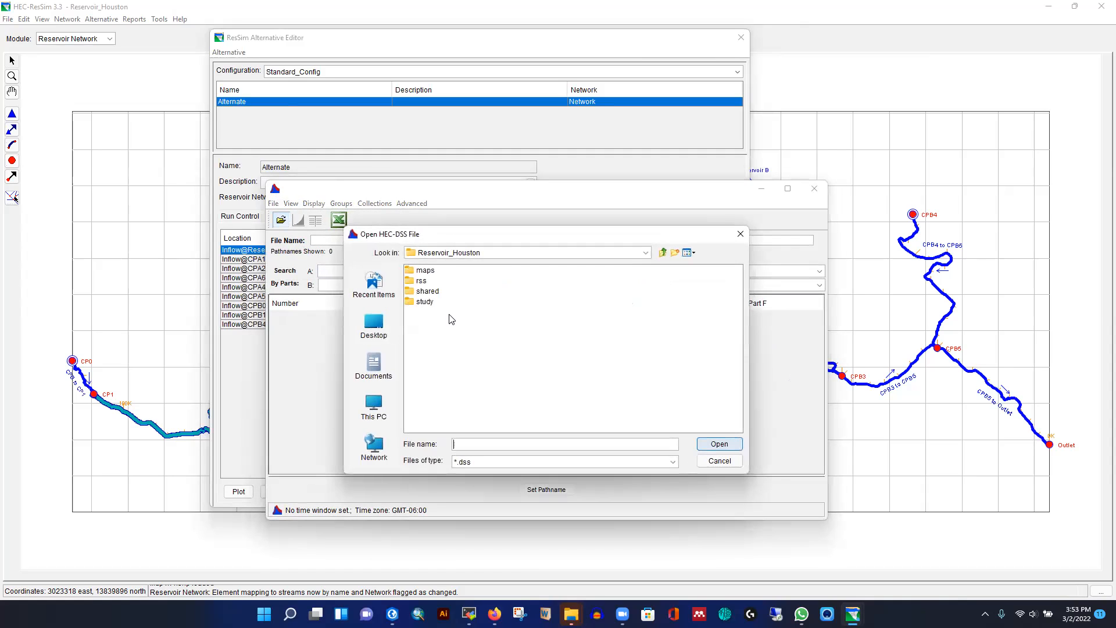
left_click(662, 254)
double_click(437, 344)
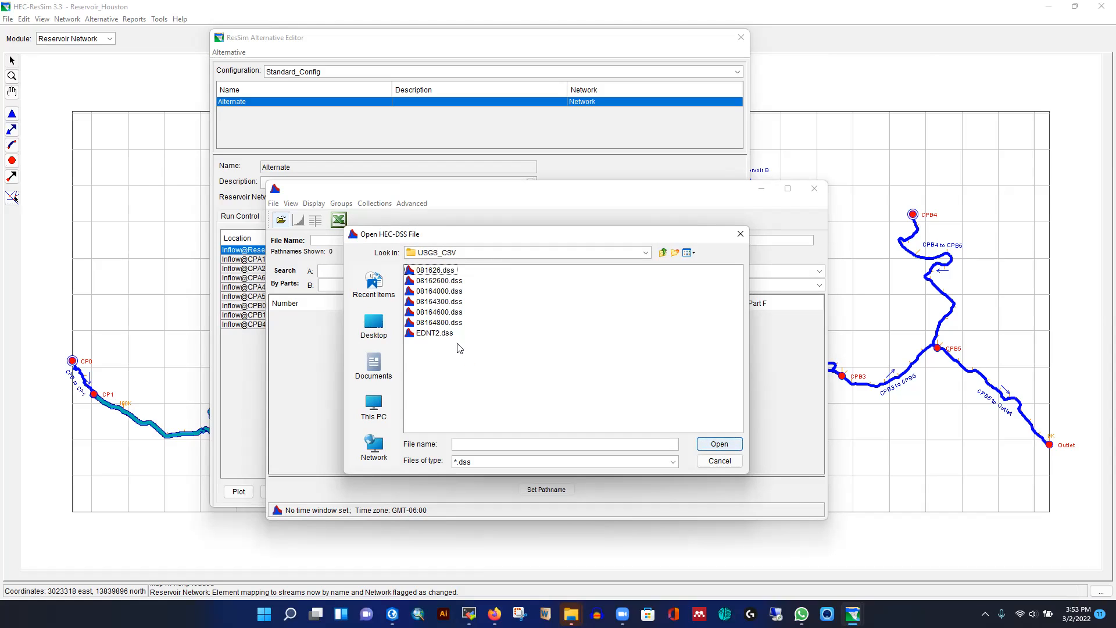
left_click(433, 334)
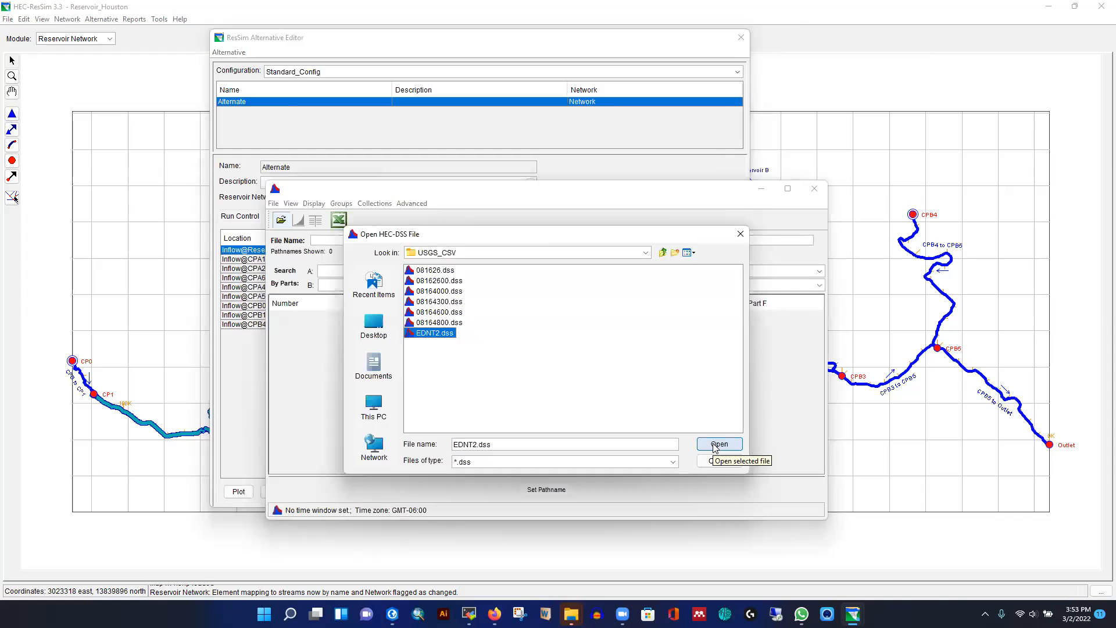
left_click(719, 444)
Select the EDNT2 hourly streamflow record, plot it for inspection and close the plot
left_click(332, 320)
left_click(300, 221)
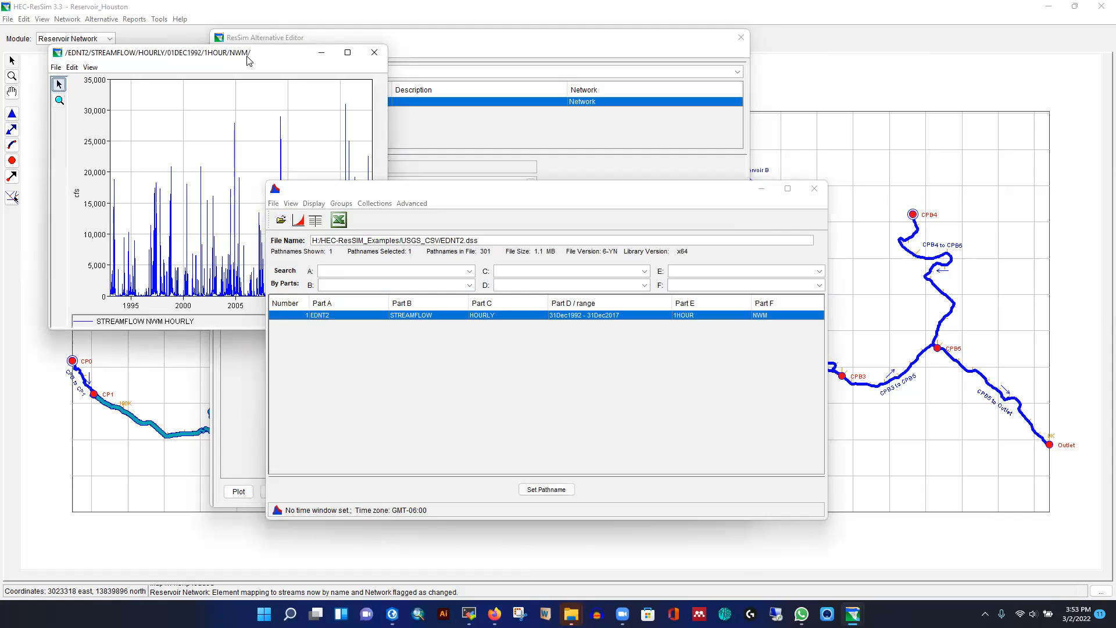
left_click_drag(248, 60, 209, 41)
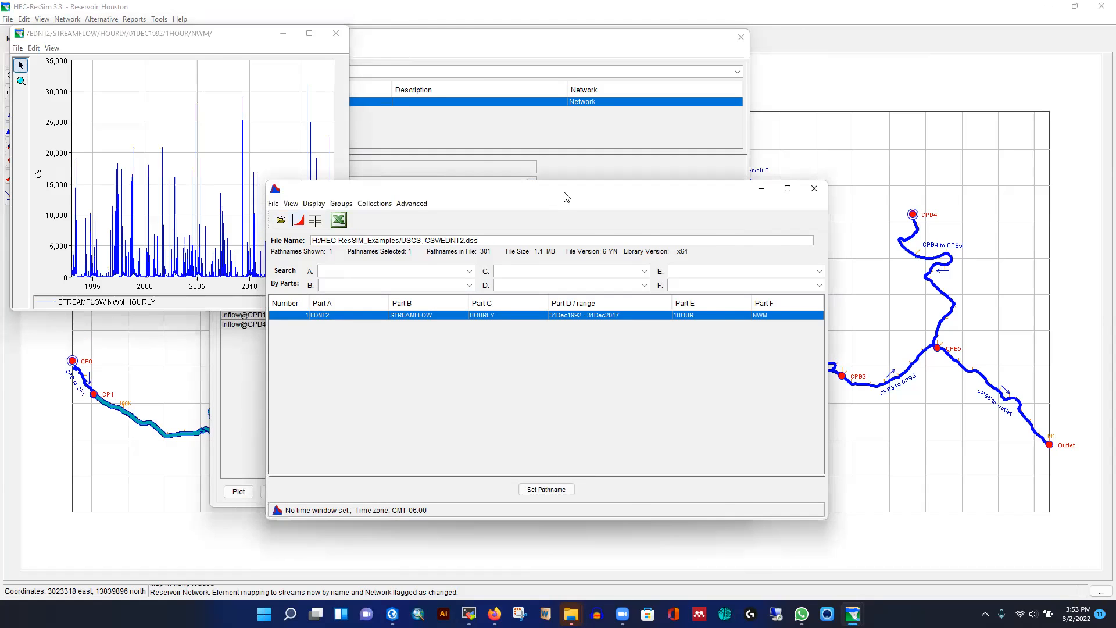
left_click_drag(564, 196, 720, 158)
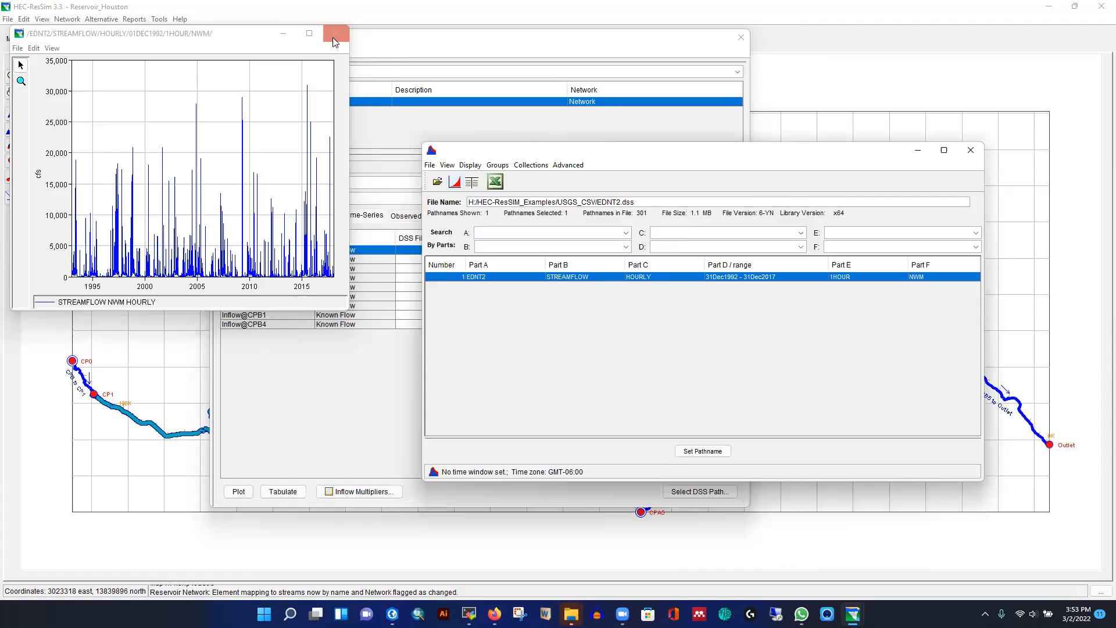
mouse_move(633, 157)
left_mouse_down()
mouse_move(524, 127)
mouse_move(630, 163)
left_mouse_up()
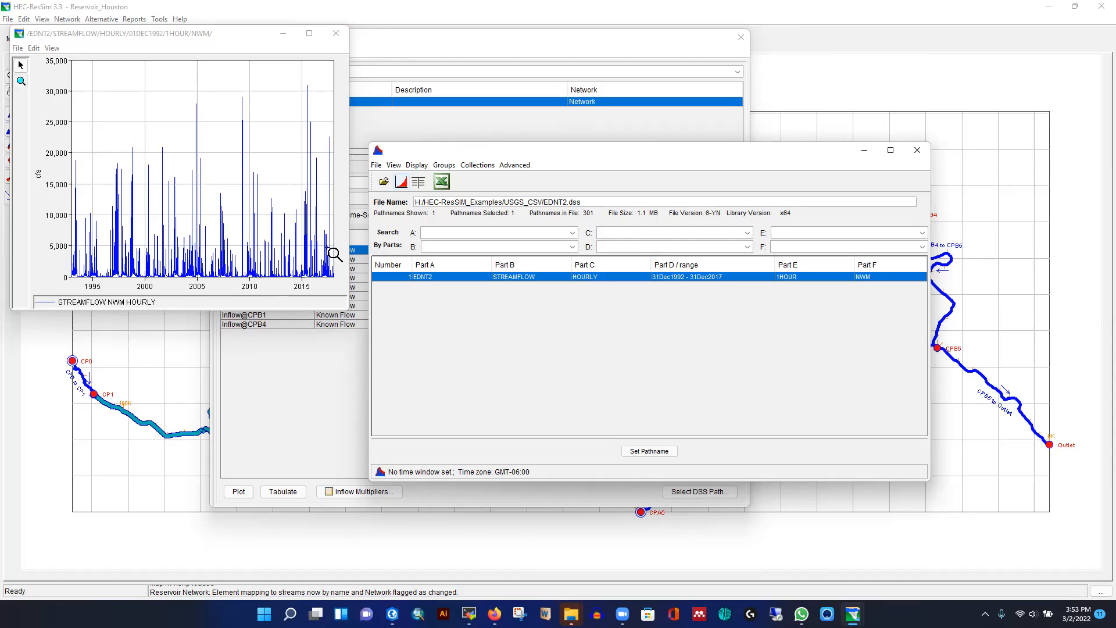
left_click(335, 33)
Assign the EDNT2 hourly STREAMFLOW pathname to Inflow@Reservoir A, Inflow@CPA1 and Inflow@CPA2
left_click_drag(579, 154, 508, 111)
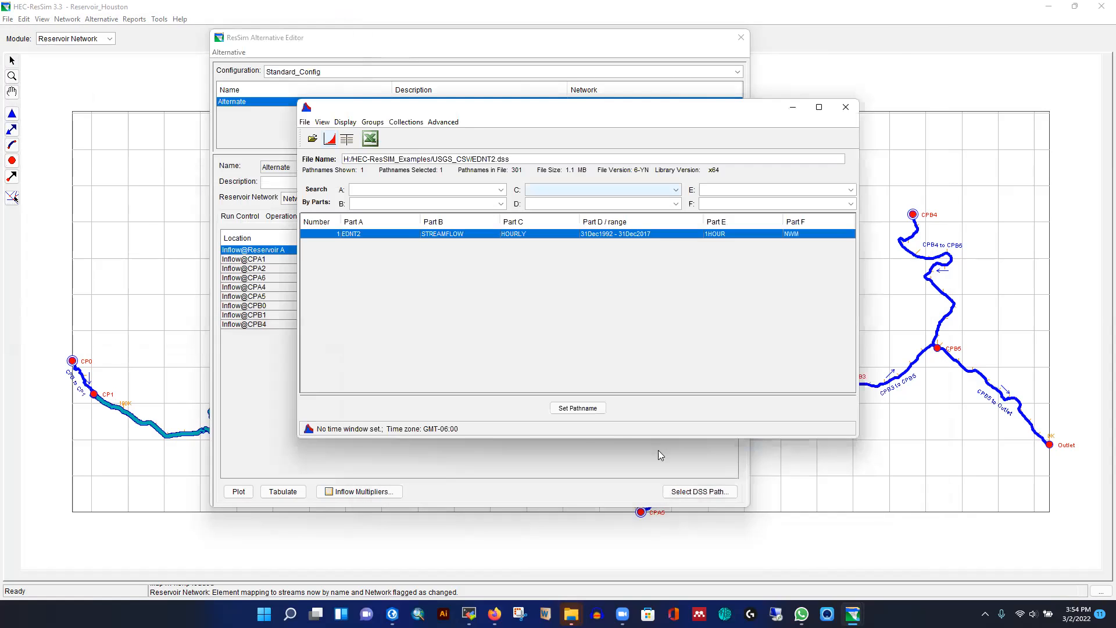
left_click(574, 409)
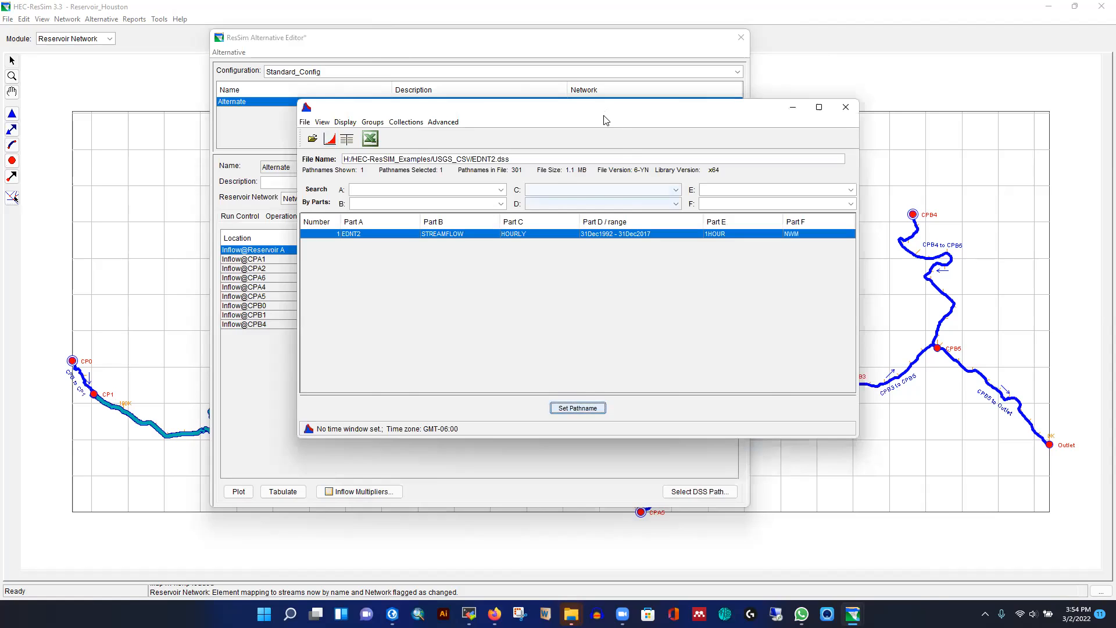
left_click_drag(604, 120, 665, 291)
left_click(226, 262)
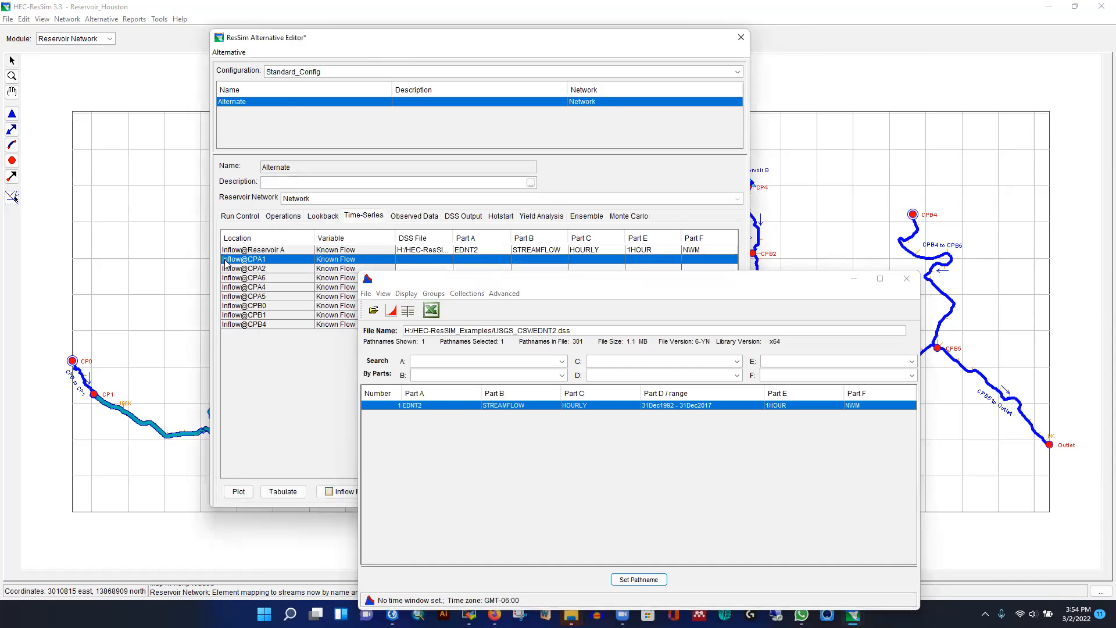
left_click(626, 580)
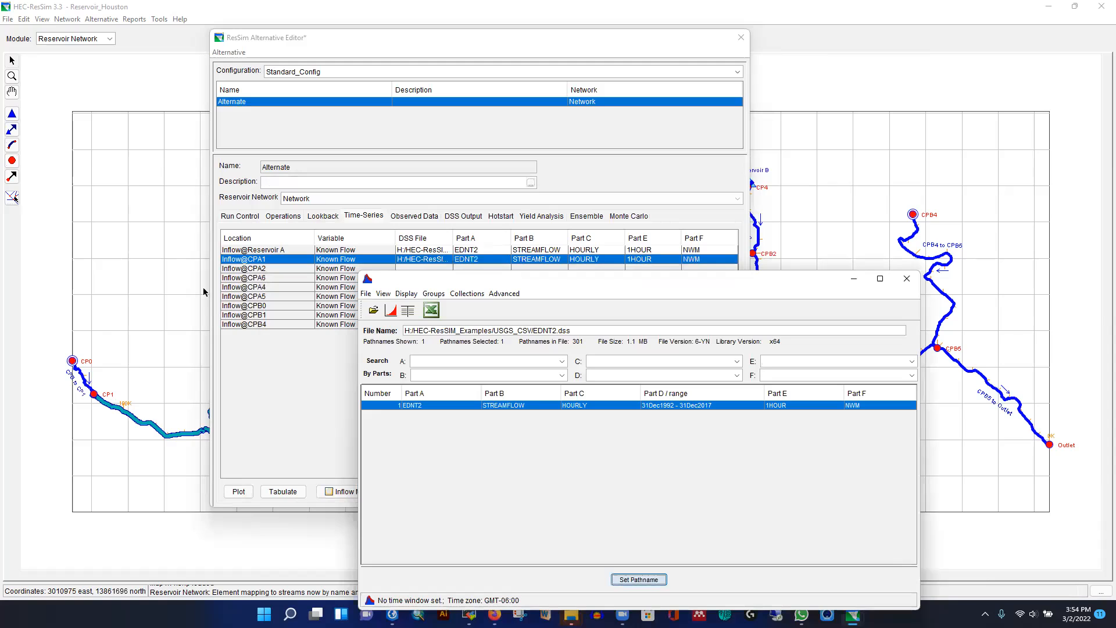
left_click(260, 269)
left_click(638, 579)
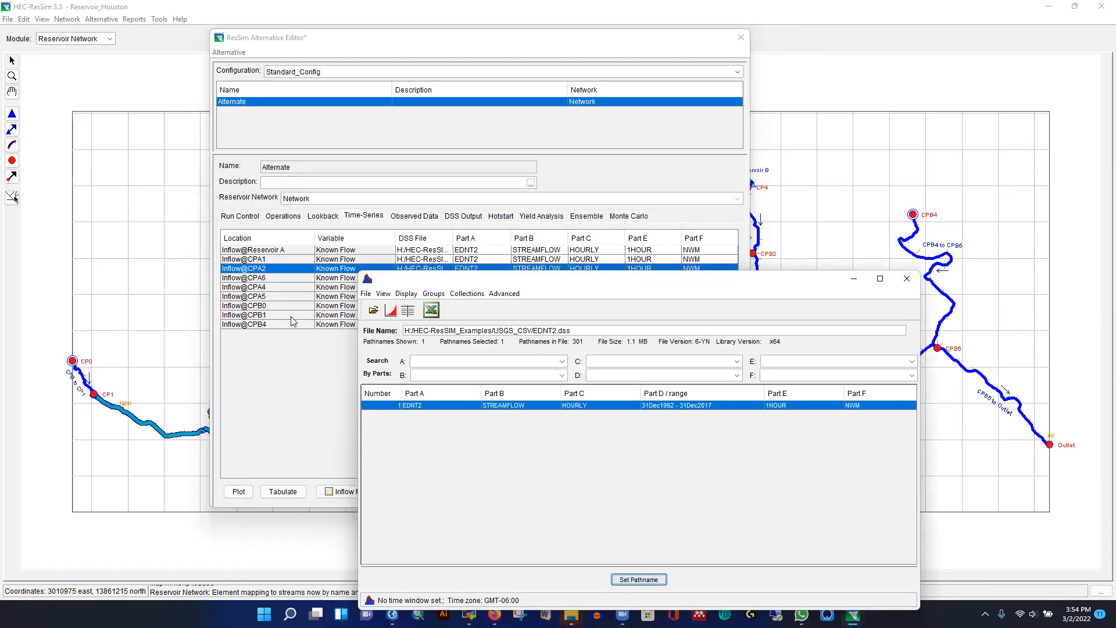
Assign the EDNT2 hourly STREAMFLOW pathname to Inflow@CPA6, Inflow@CPA4 and Inflow@CPA5
left_click(252, 278)
left_click(639, 579)
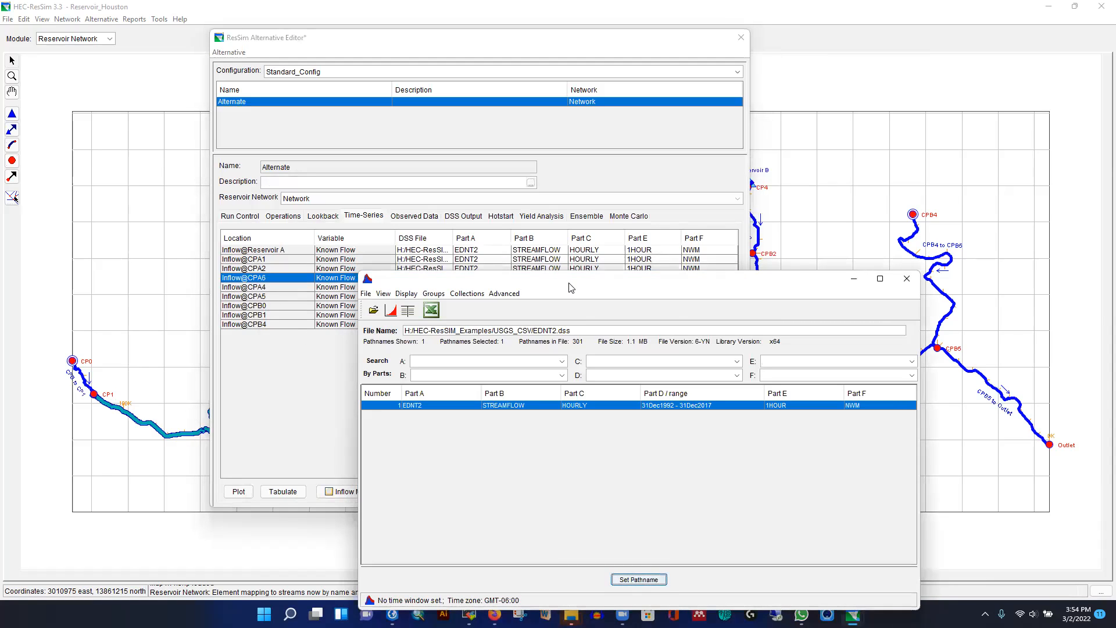
left_click_drag(565, 285, 773, 206)
left_click(260, 289)
left_click(848, 500)
left_click(283, 297)
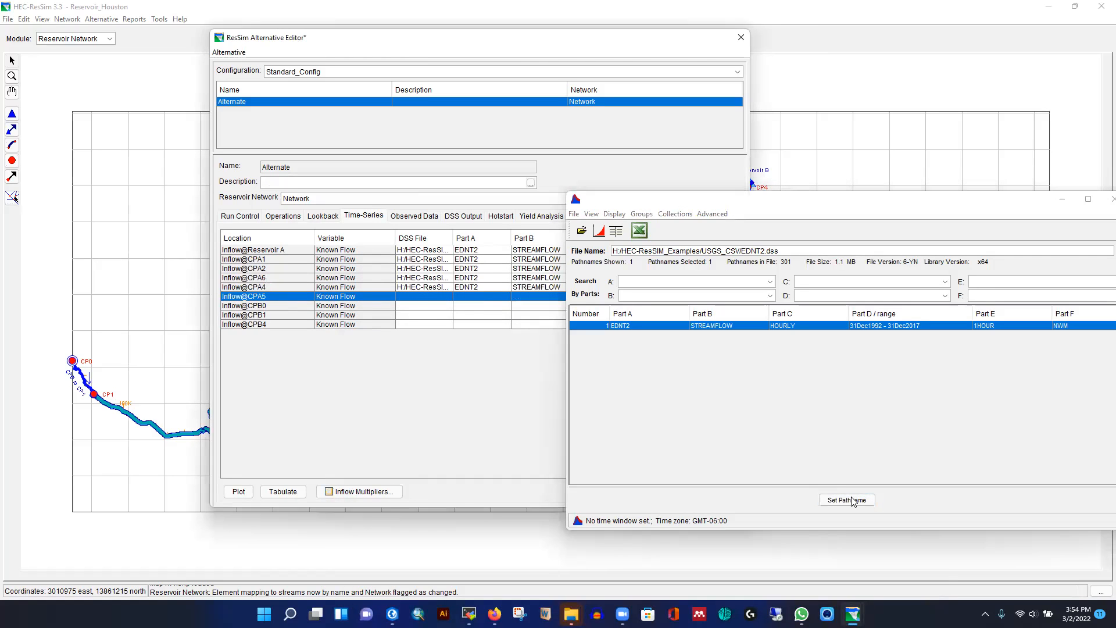
left_click(847, 500)
Assign the EDNT2 hourly STREAMFLOW pathname to Inflow@CPB0, Inflow@CPB1 and Inflow@CPB4, and close the DSS path window
left_click(290, 307)
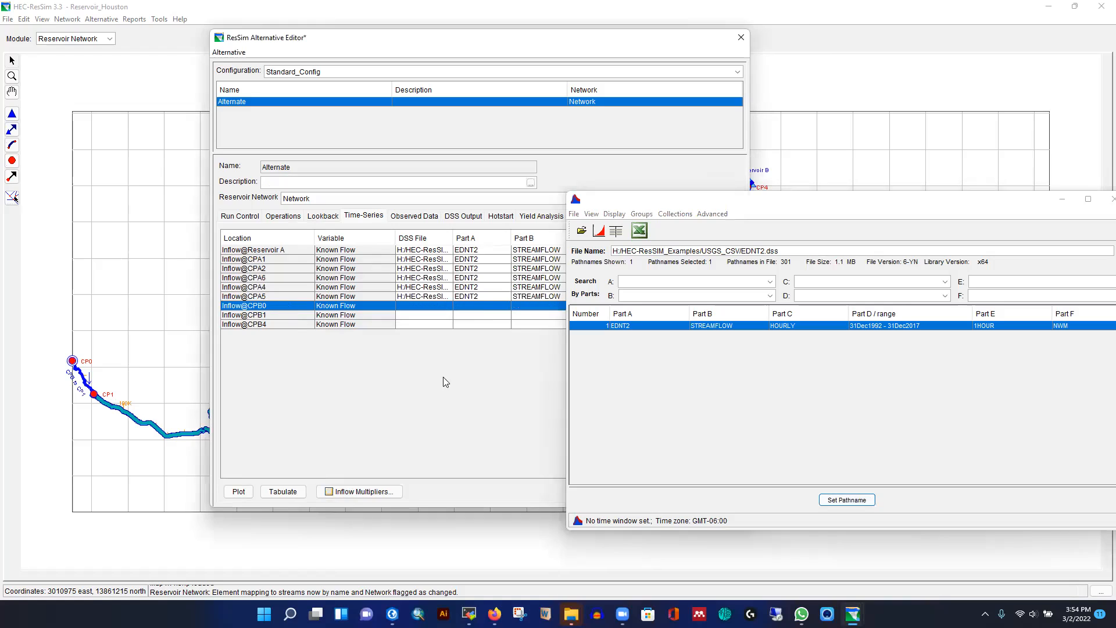
left_click(847, 500)
left_click(289, 316)
left_click(847, 500)
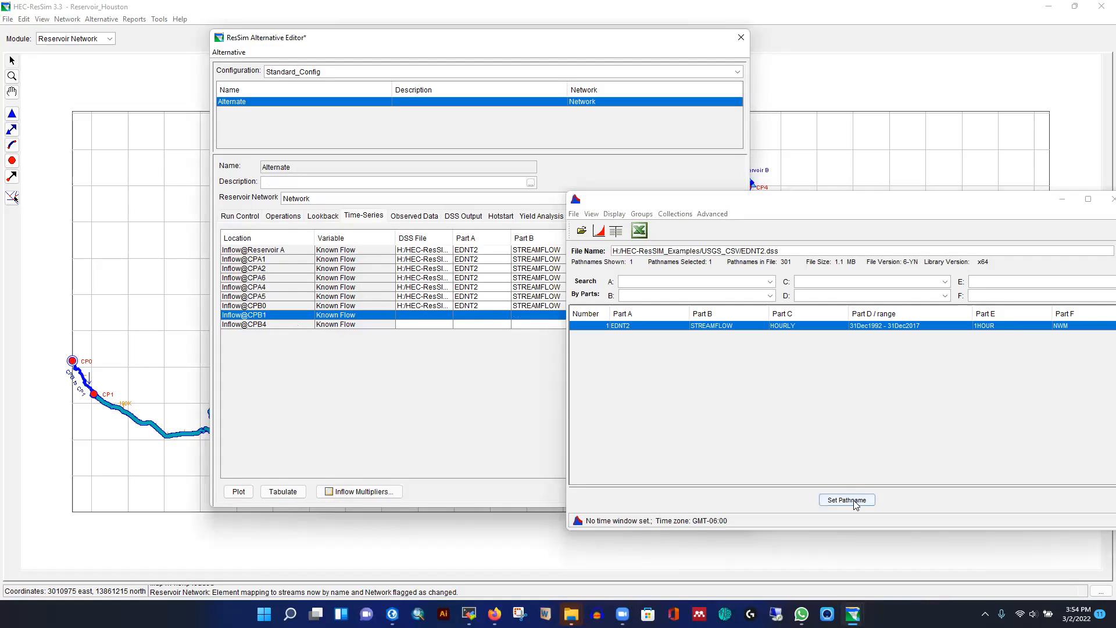
left_click(282, 324)
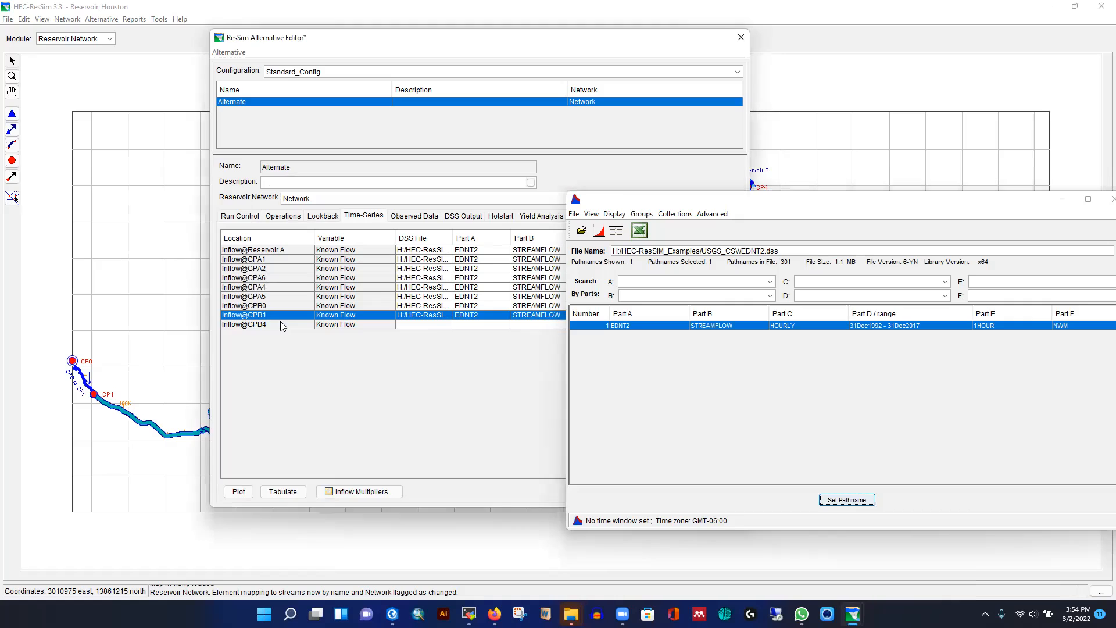
left_click(844, 500)
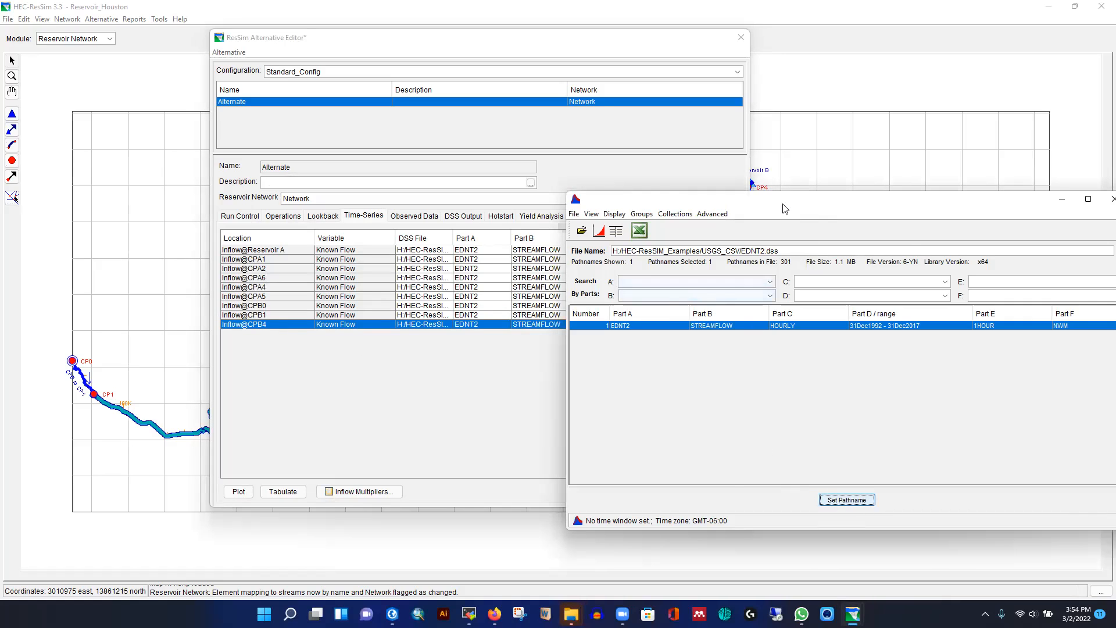
left_click_drag(782, 203, 488, 195)
left_click(829, 192)
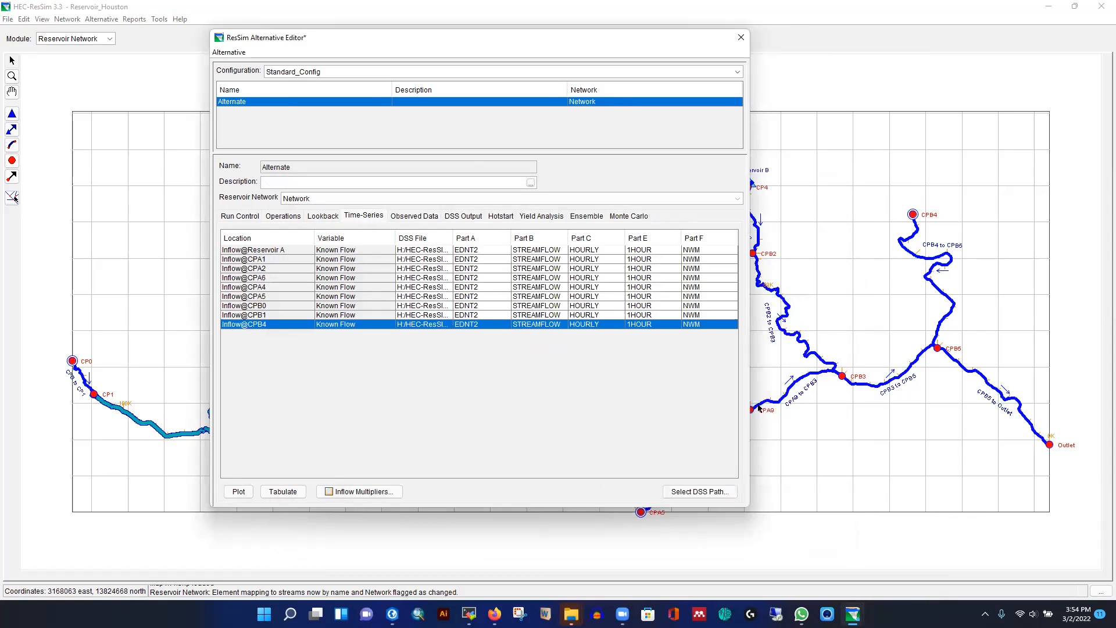
Save the Alternate alternative, close its editor and save the reservoir network
left_click(220, 53)
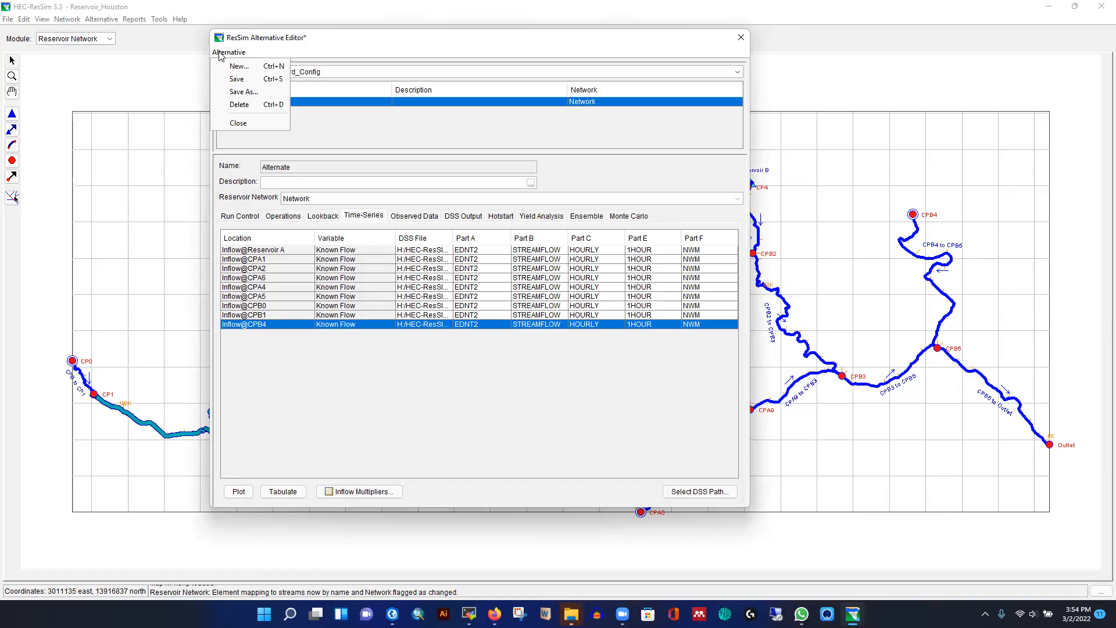
left_click(235, 80)
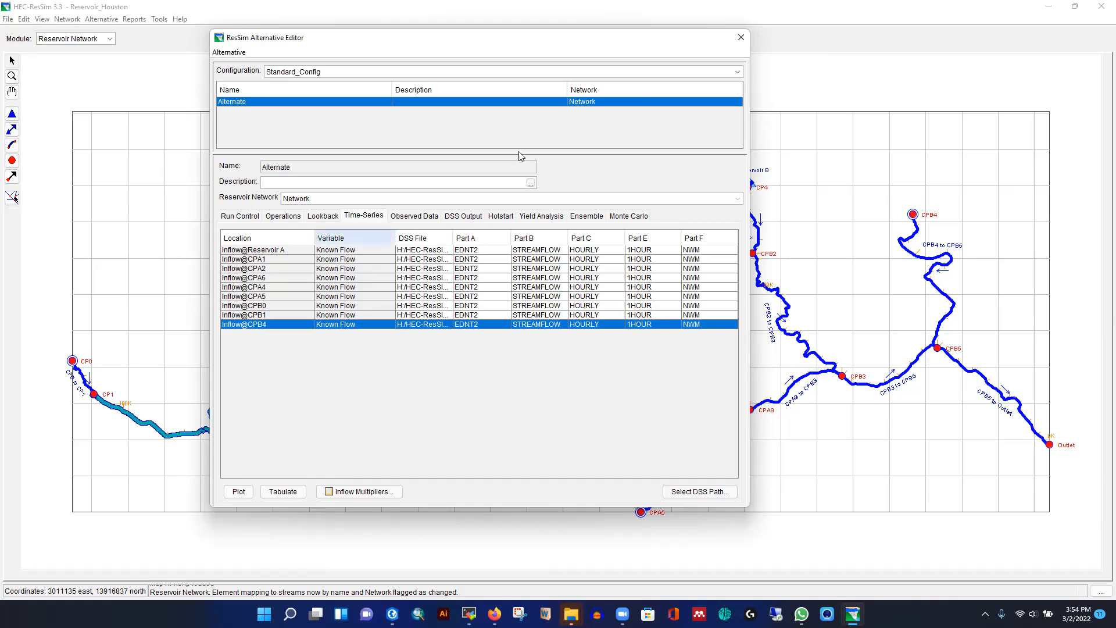
left_click(741, 37)
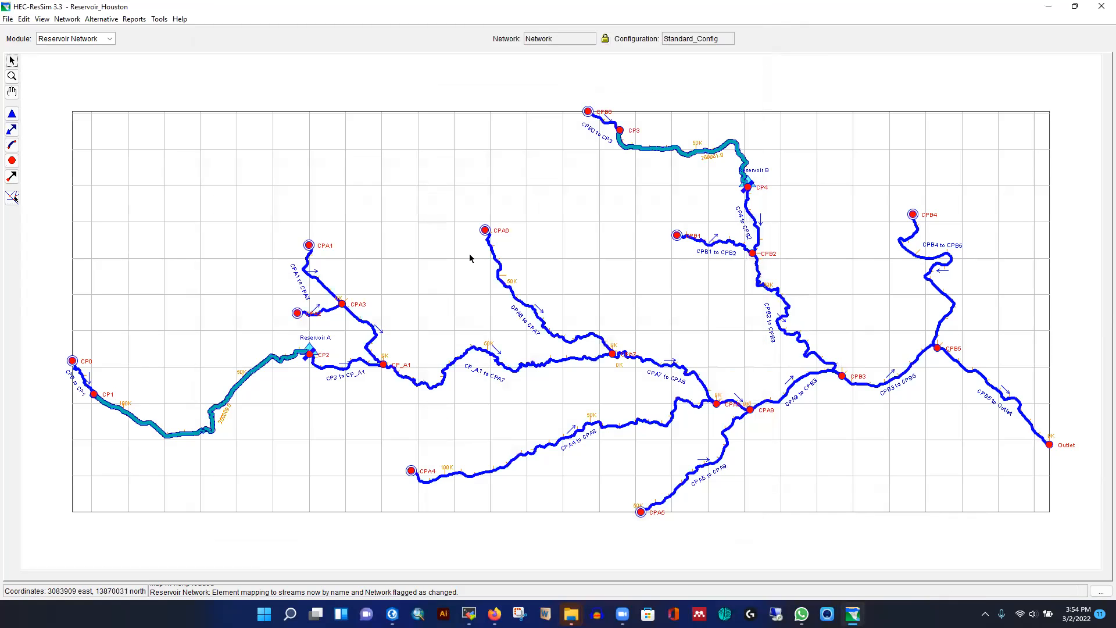
left_click(67, 19)
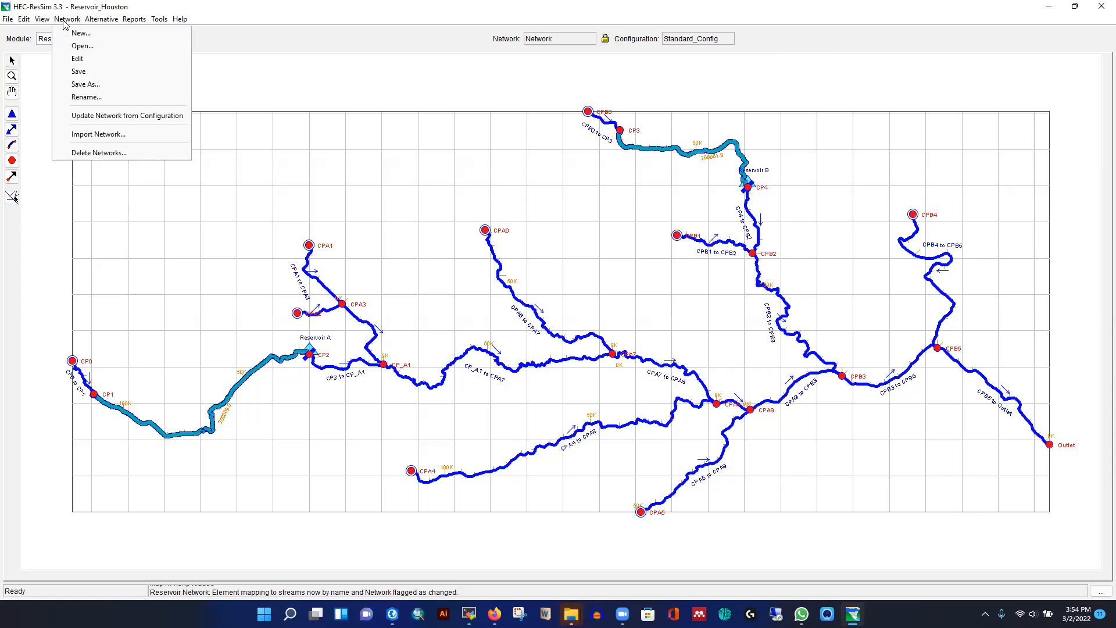
left_click(80, 72)
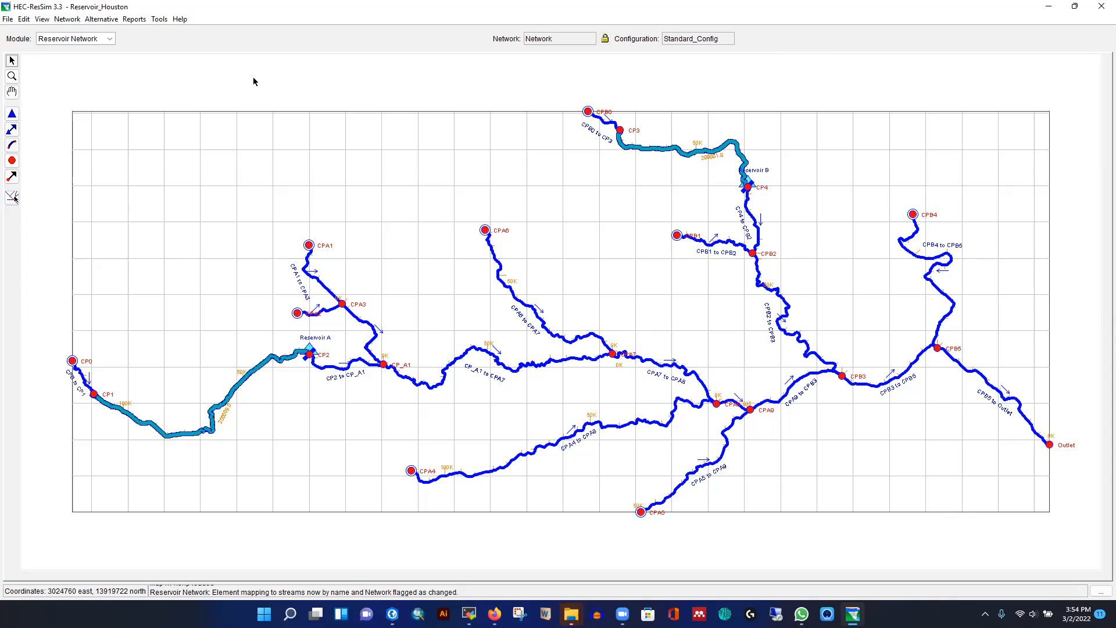
left_click(110, 39)
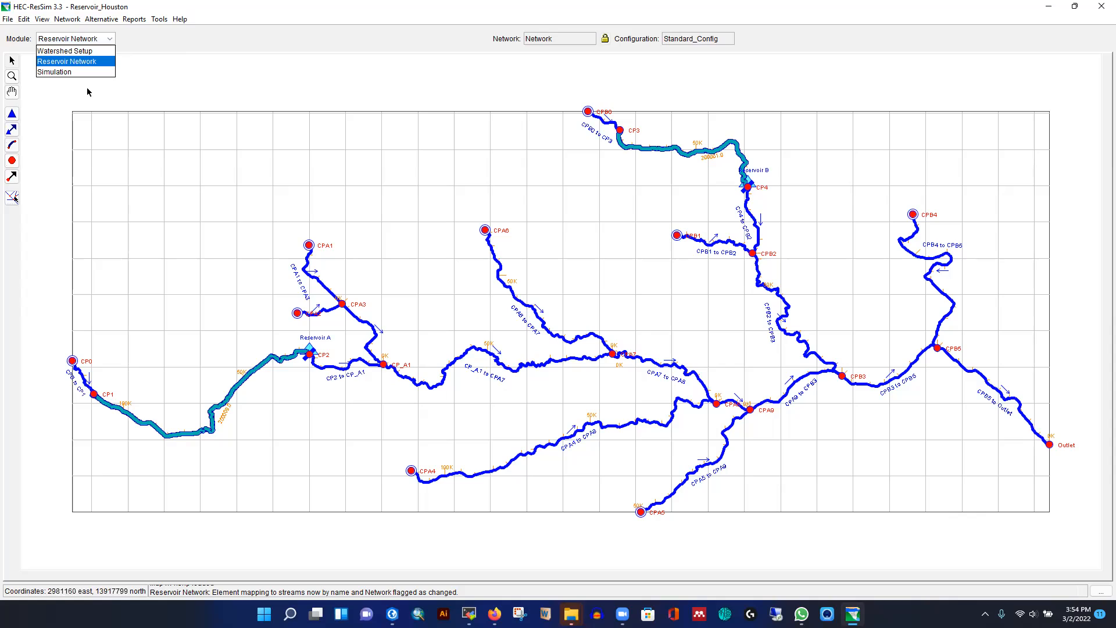
left_click(242, 44)
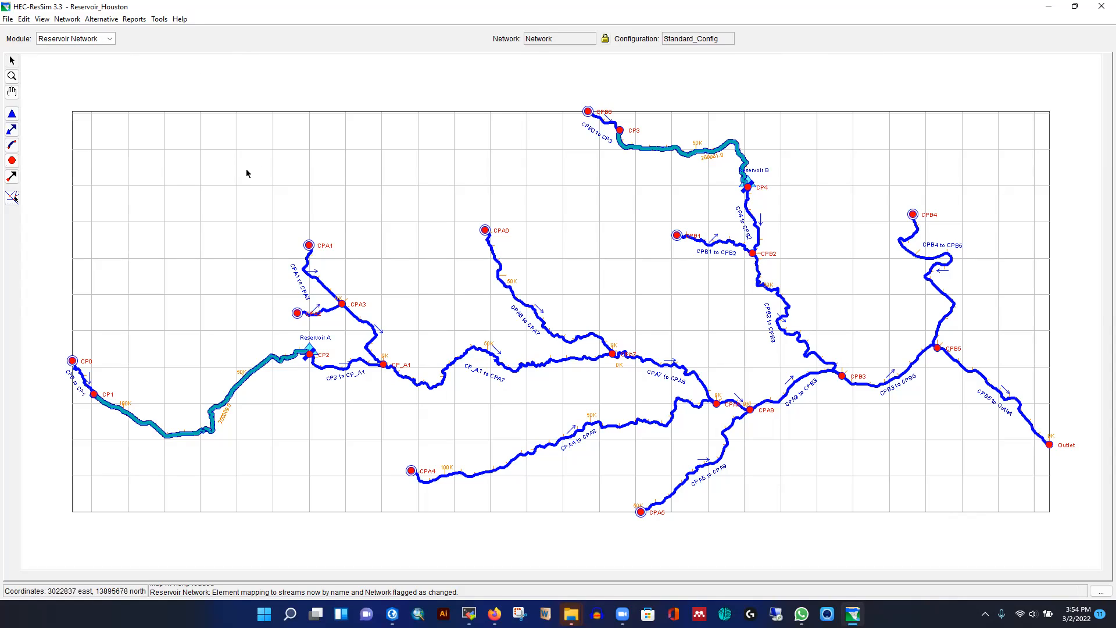
left_click(302, 1)
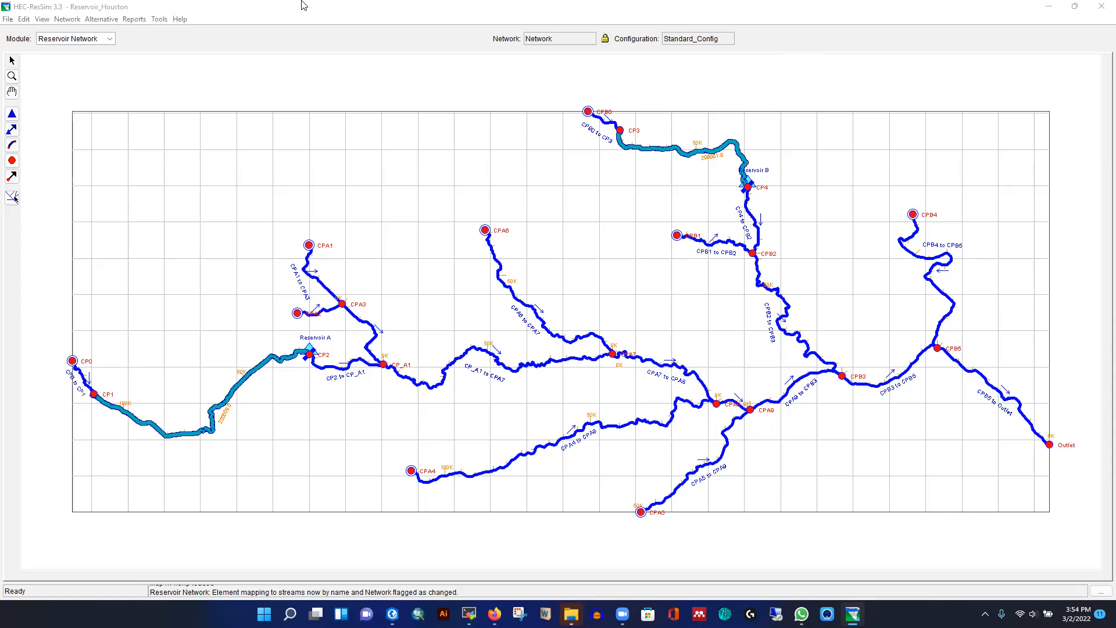